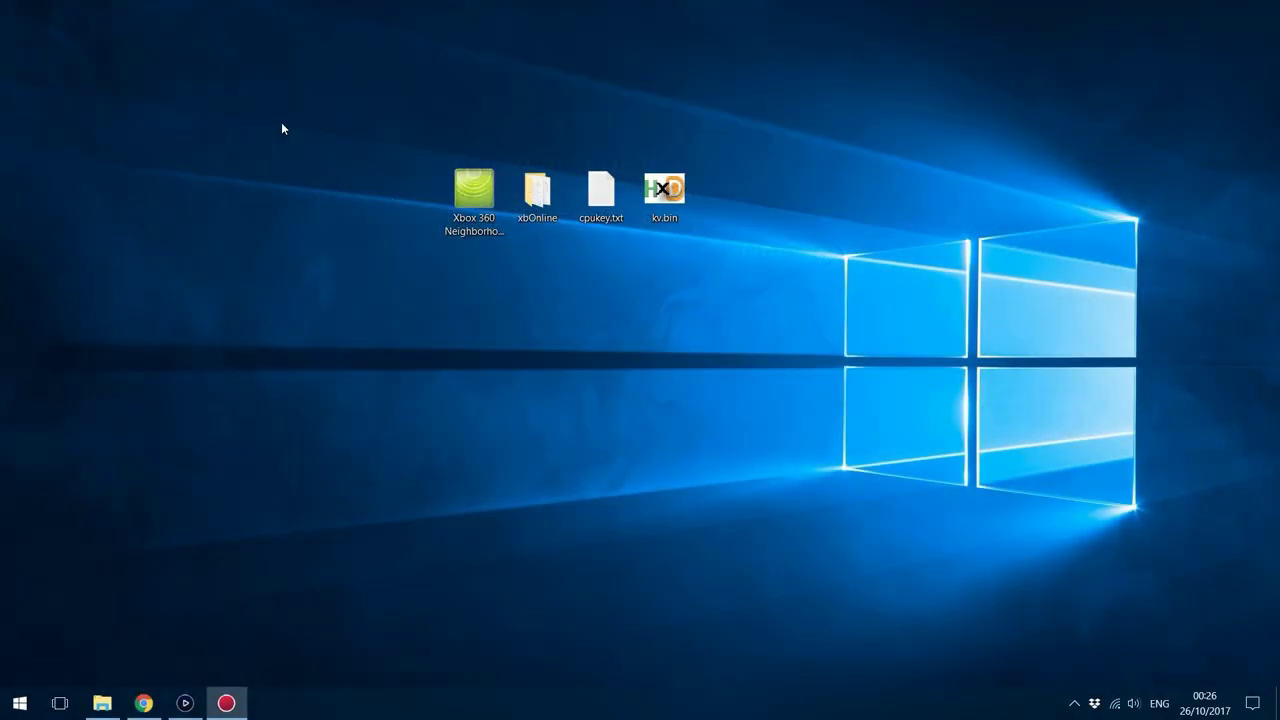
left_click(473, 195)
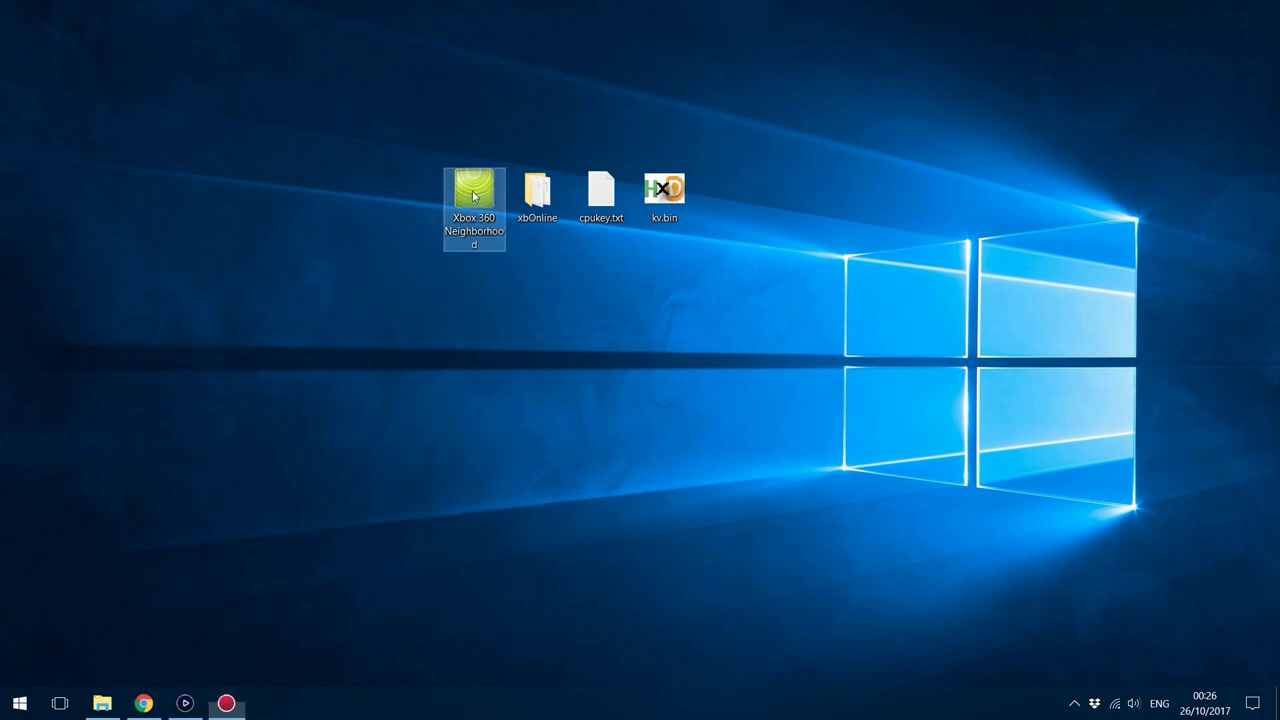
left_click_drag(471, 343, 455, 305)
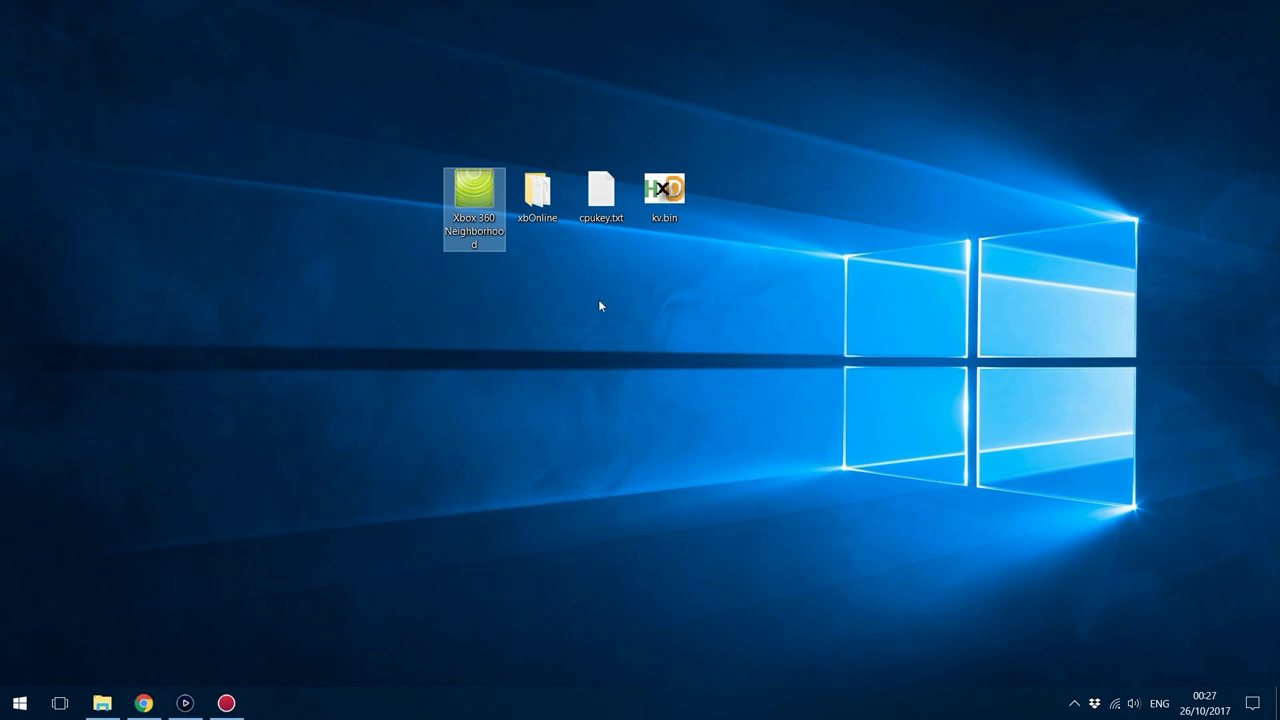
left_click(522, 172)
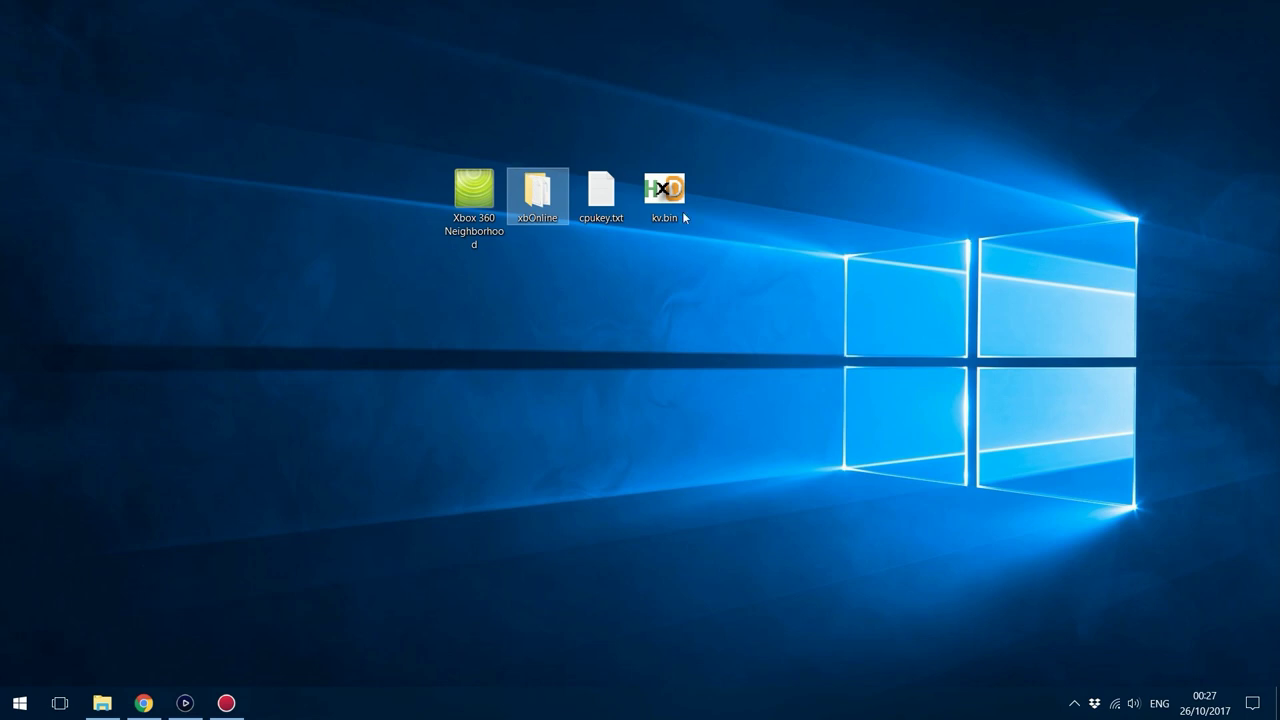
left_click_drag(757, 214, 628, 152)
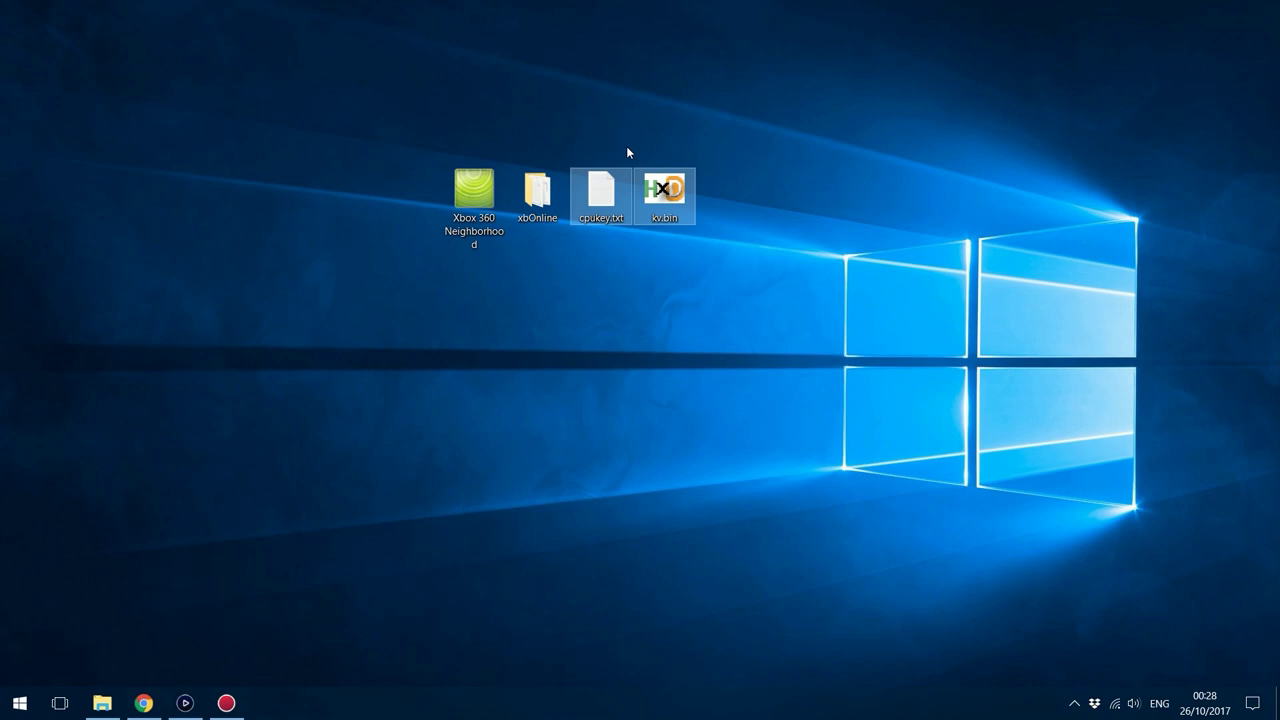
left_click(658, 212)
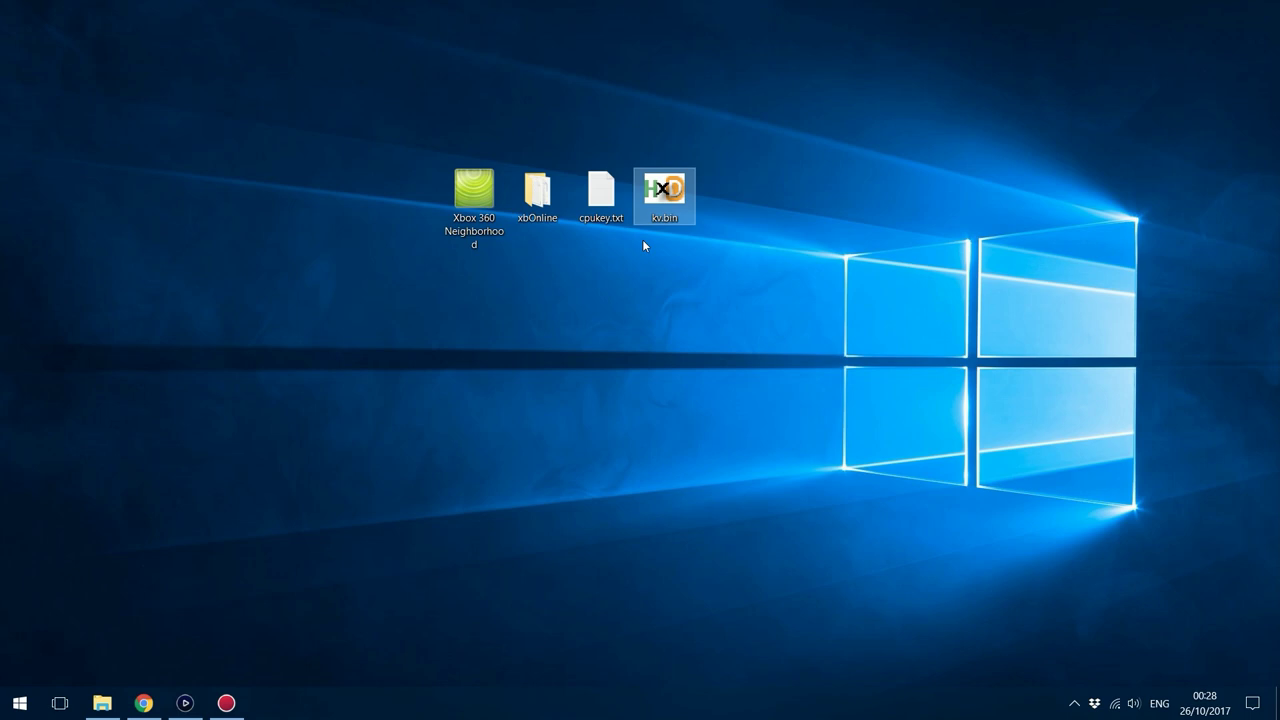
left_click_drag(716, 290, 592, 133)
left_click_drag(744, 115, 570, 250)
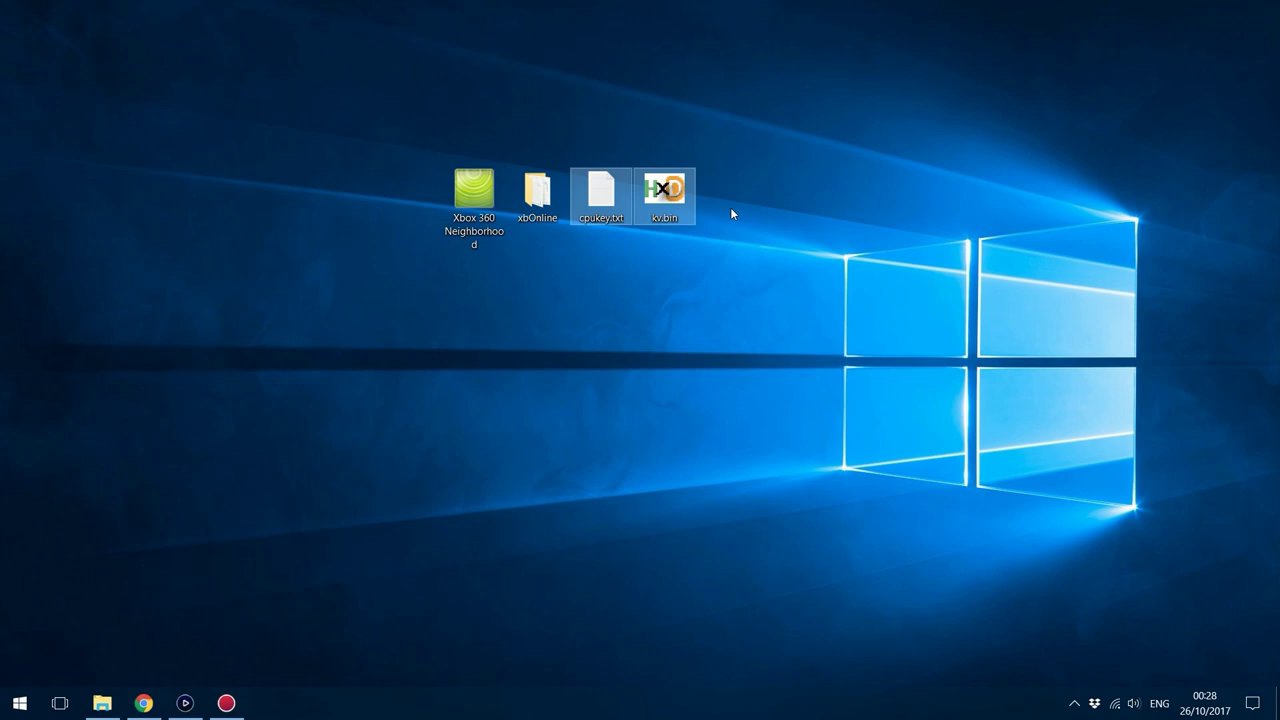
left_click(669, 205)
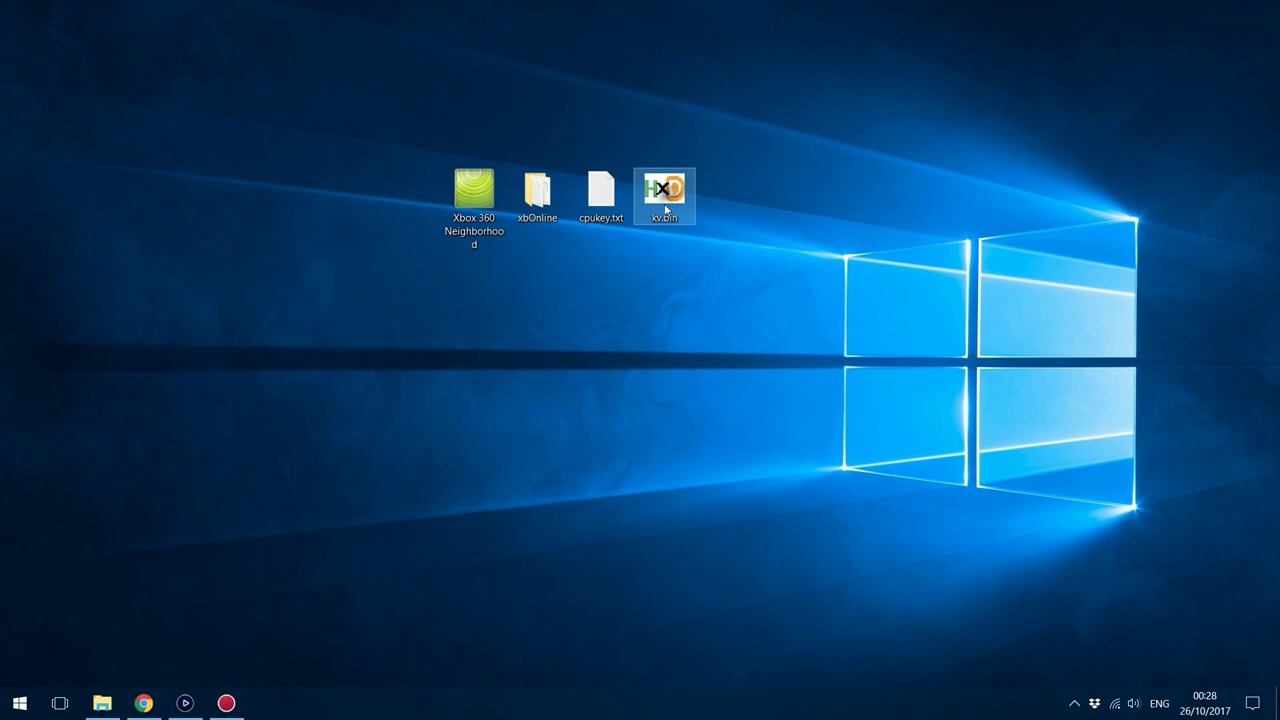
mouse_move(661, 220)
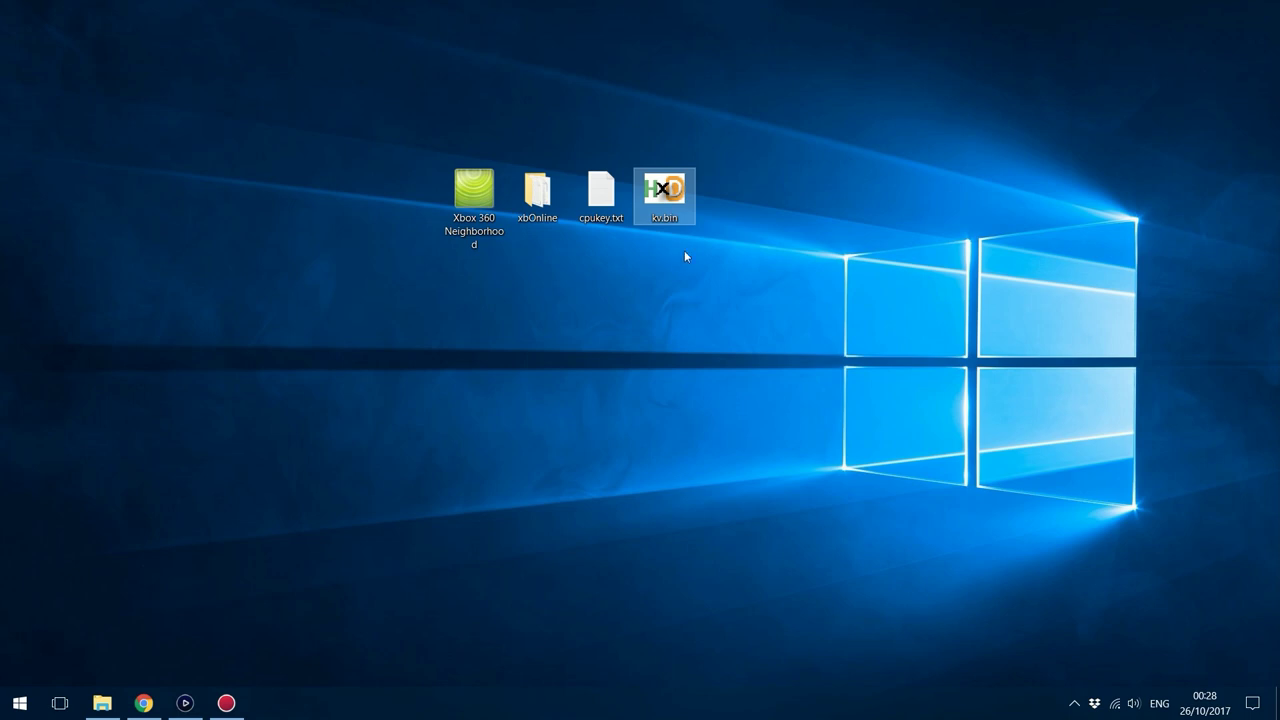
left_click_drag(704, 196, 572, 146)
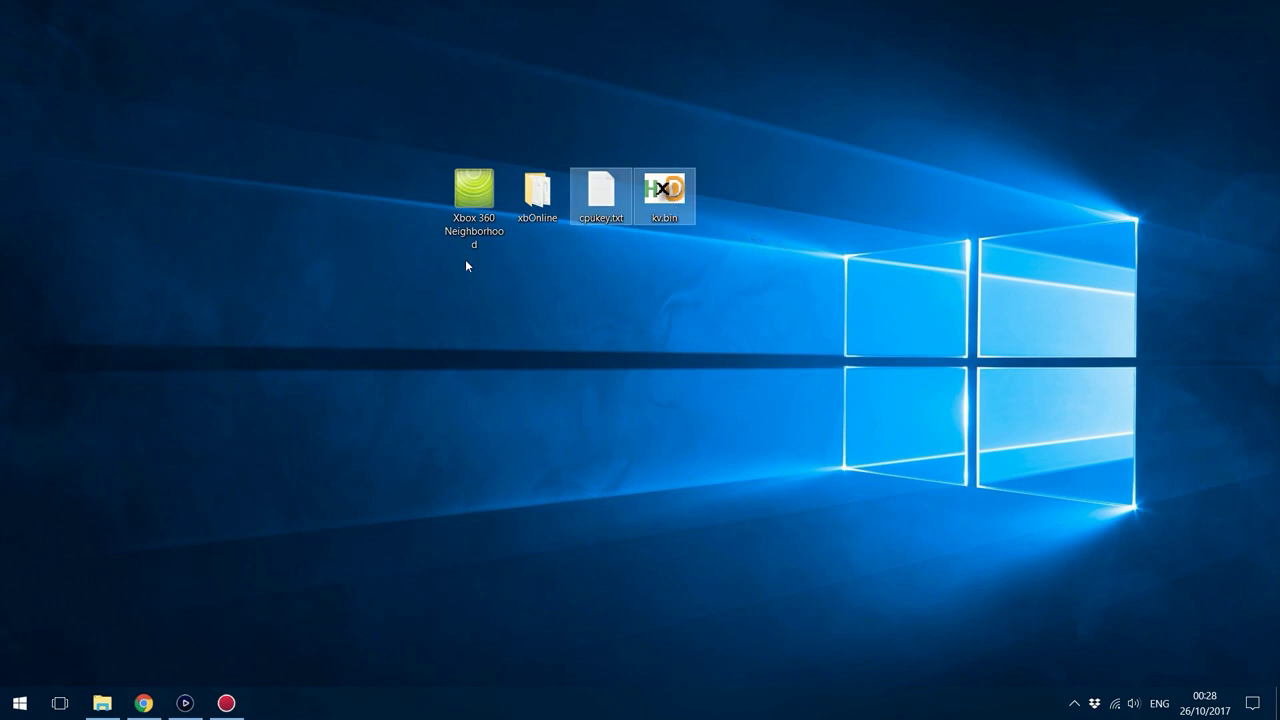
left_click(515, 190)
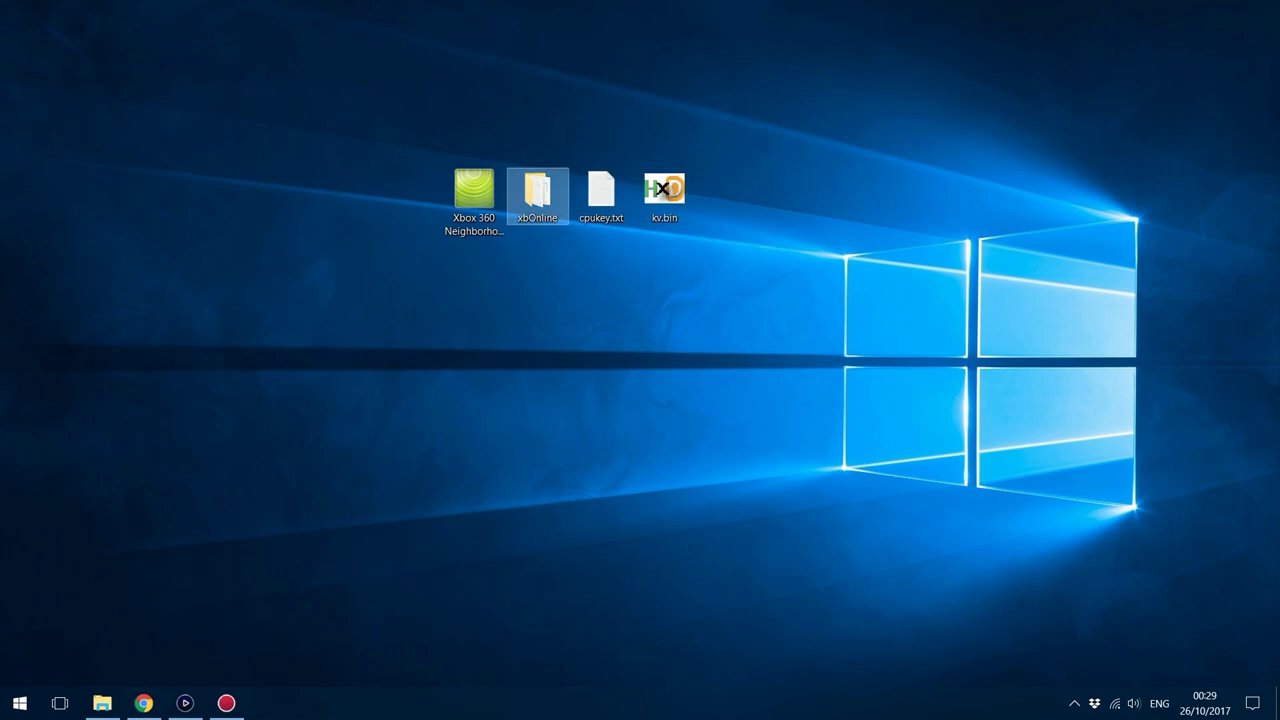
- Switch to Chrome, maximize its window, and examine the NiNJA site's downloads section and token offers
key("alt+Tab")
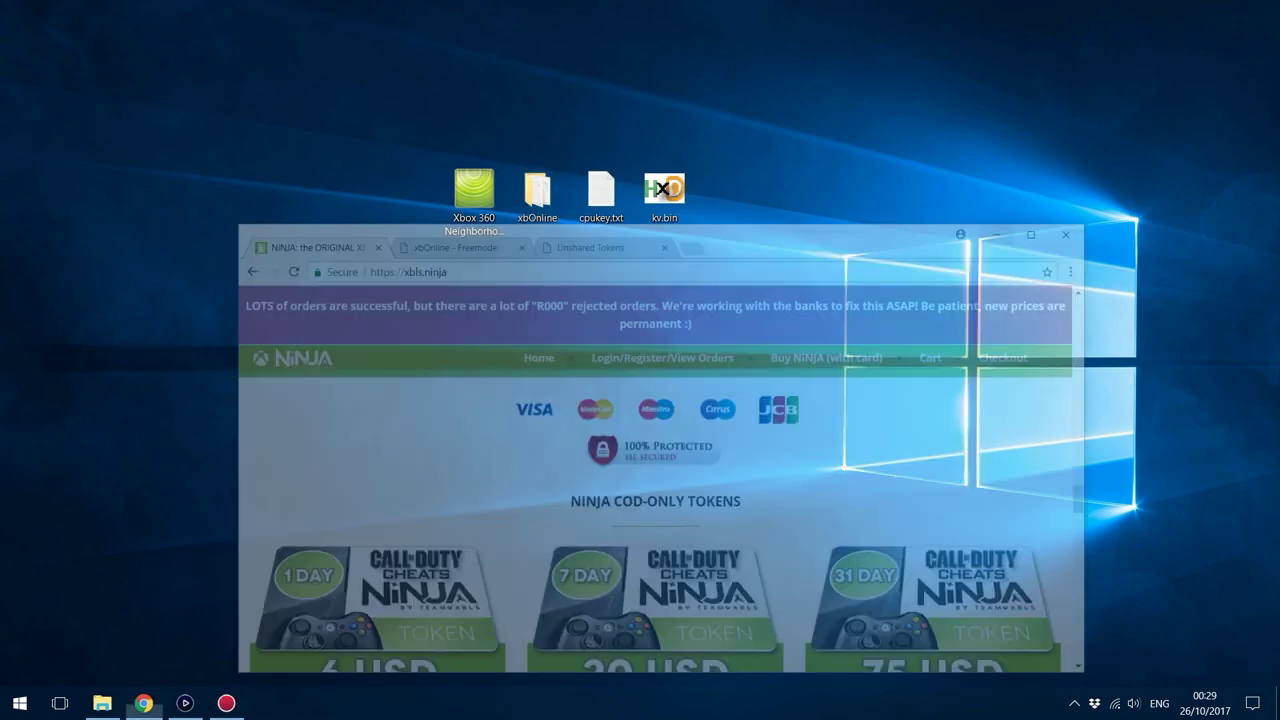
double_click(895, 167)
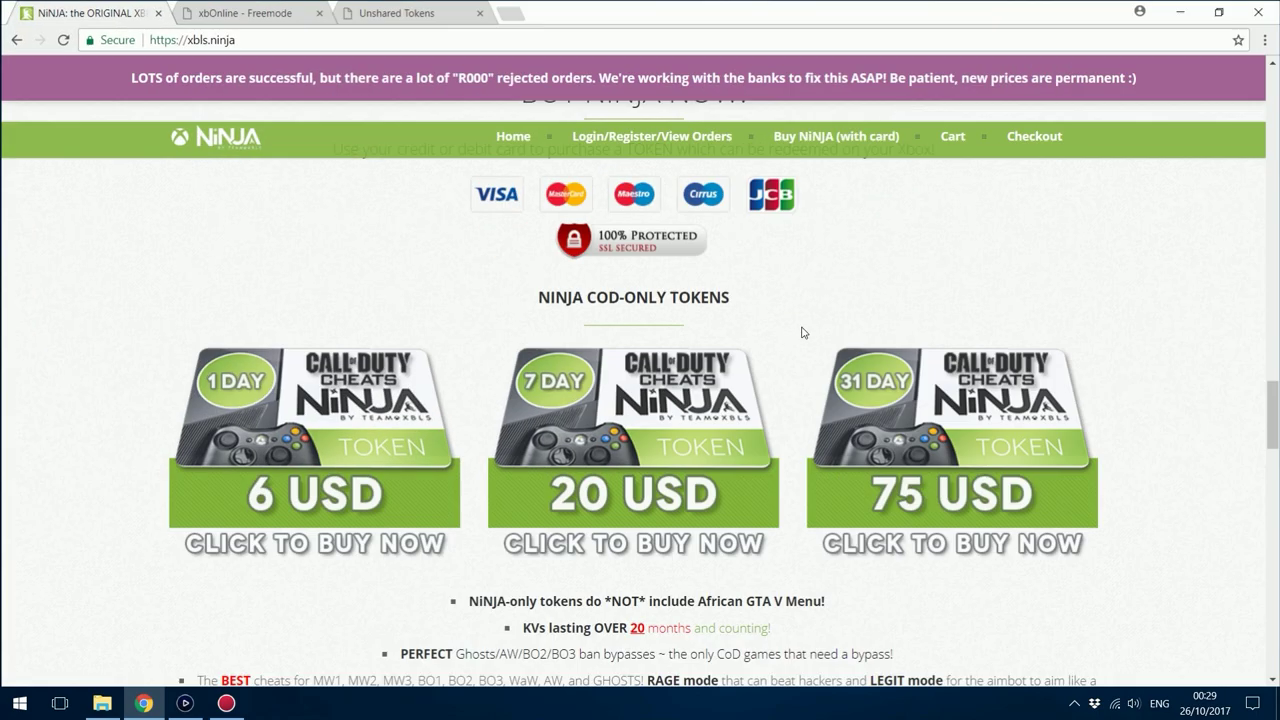
scroll(617, 296, "down", 2)
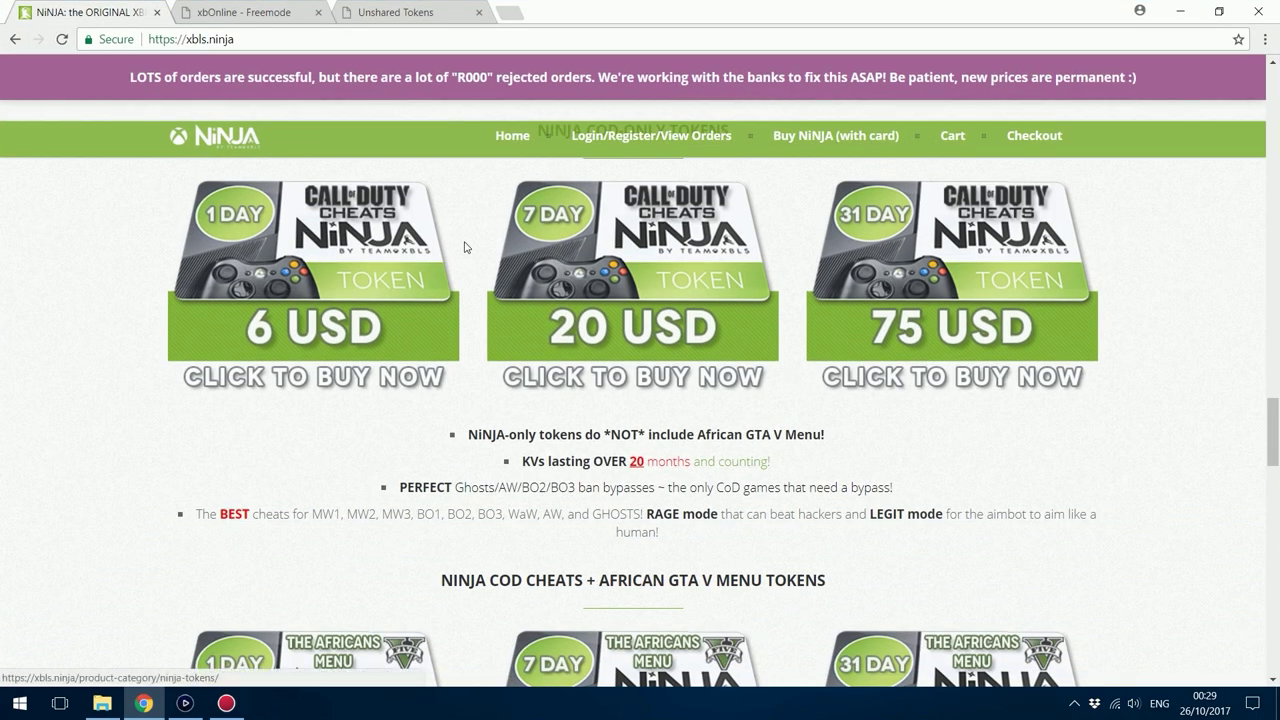
scroll(469, 494, "up", 3)
scroll(469, 494, "up", 10)
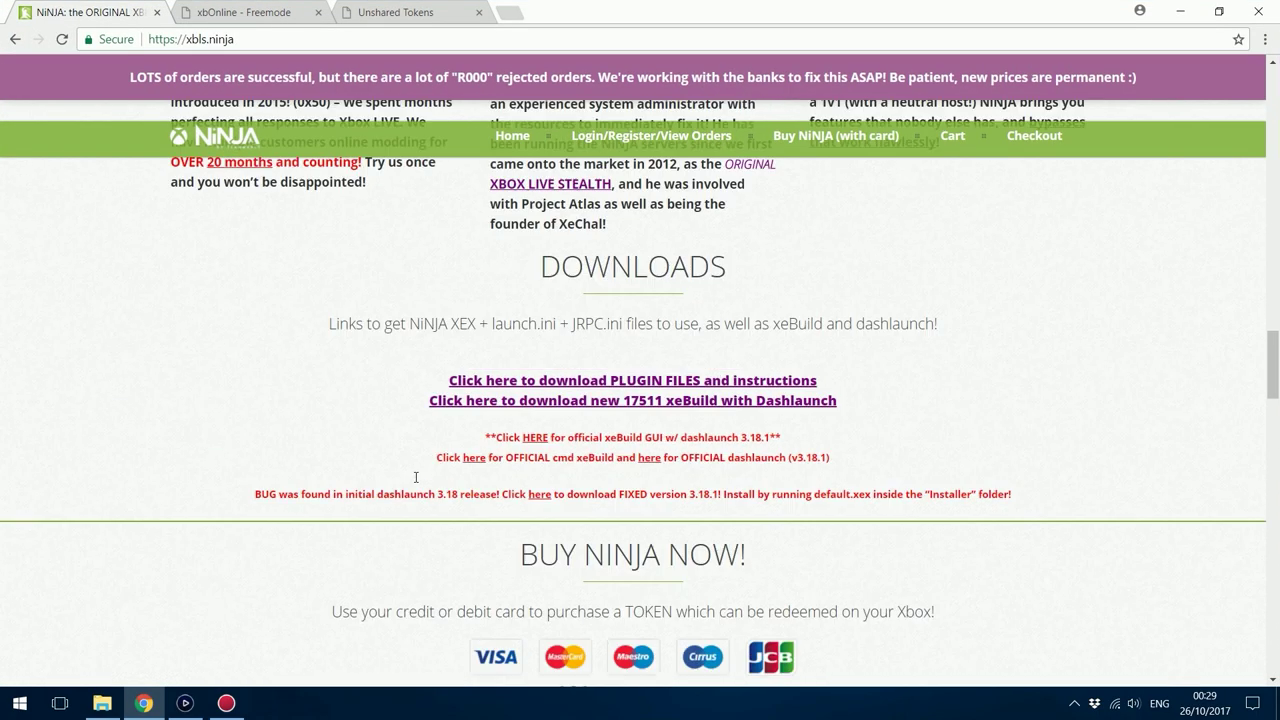
scroll(440, 530, "up", 1)
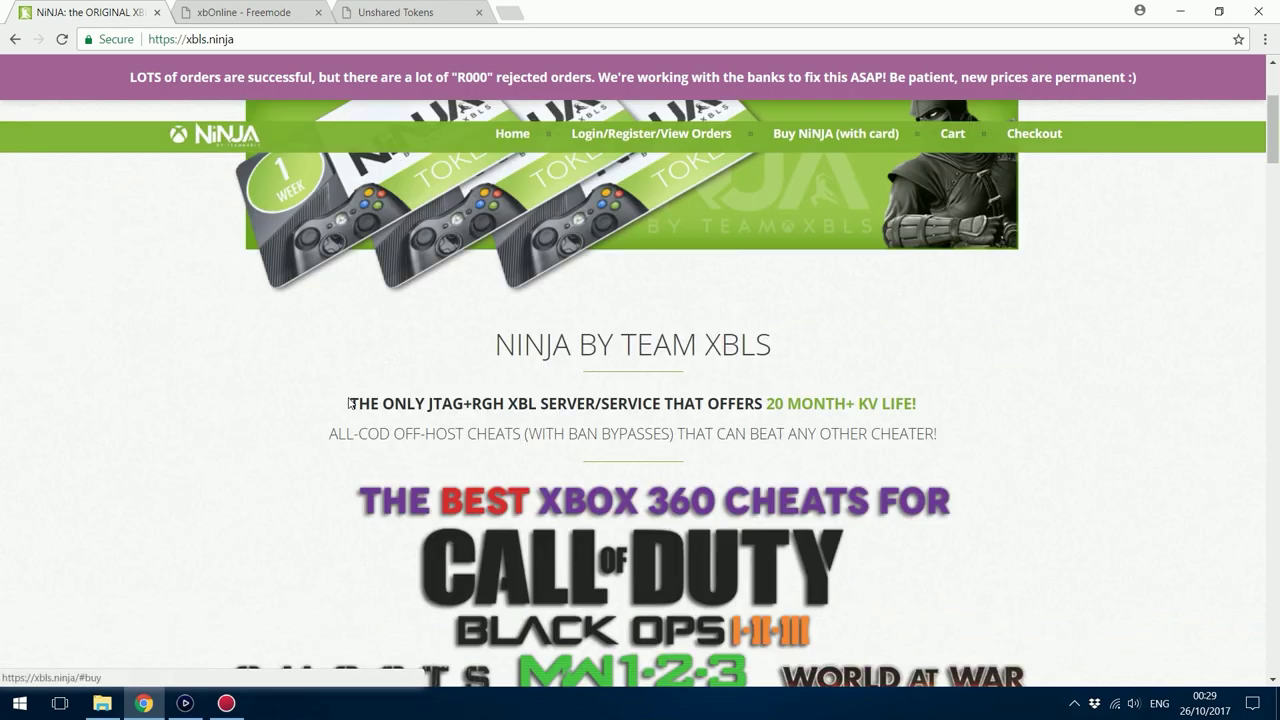
scroll(350, 404, "down", 8)
scroll(350, 404, "down", 10)
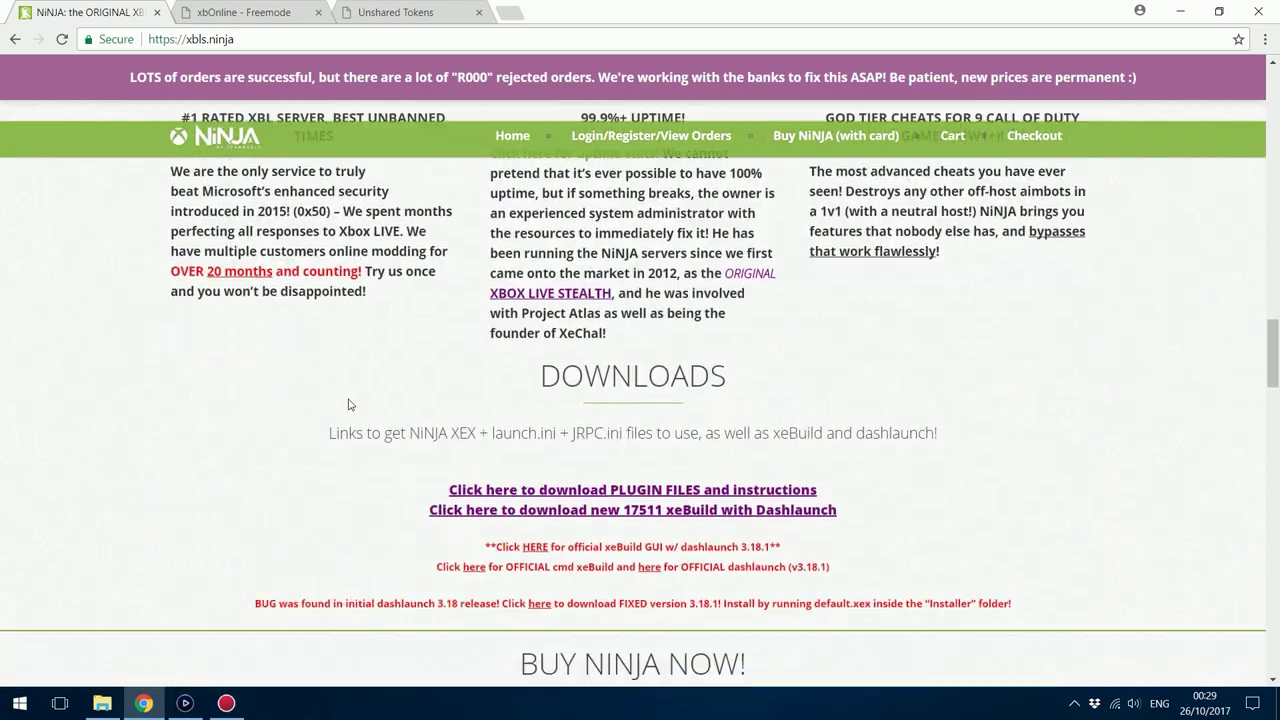
scroll(350, 404, "up", 2)
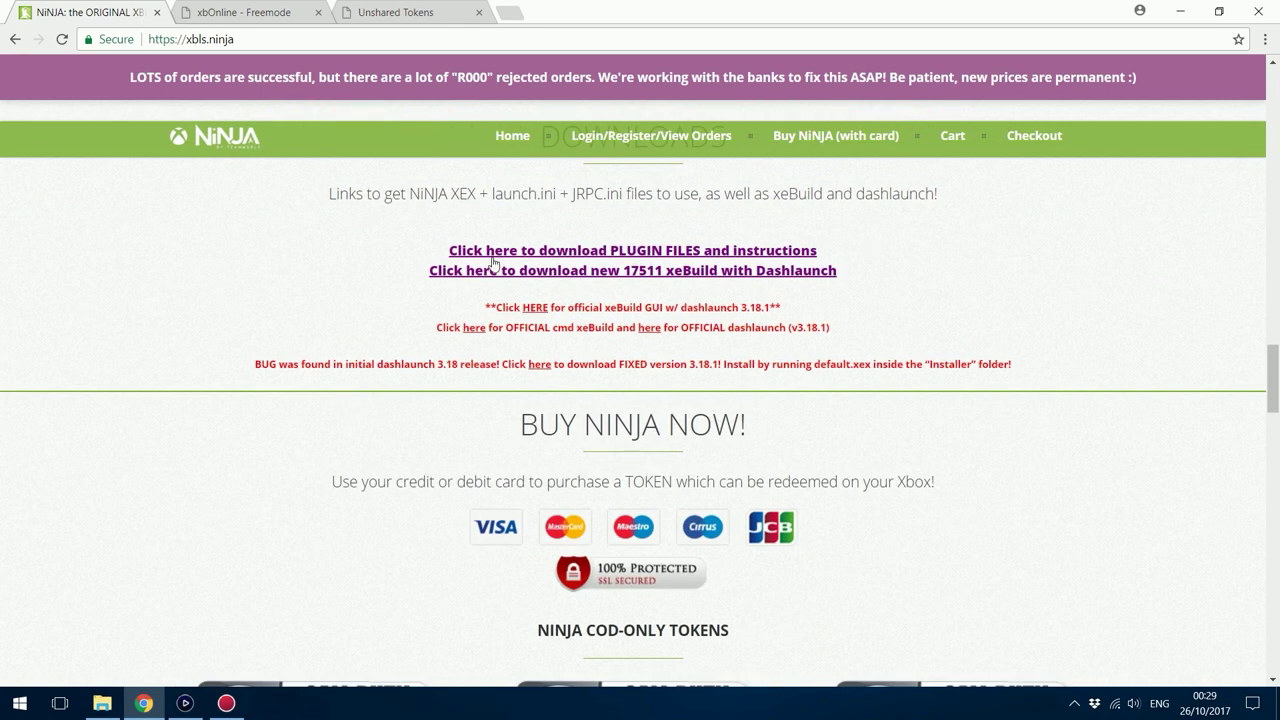
scroll(646, 540, "down", 4)
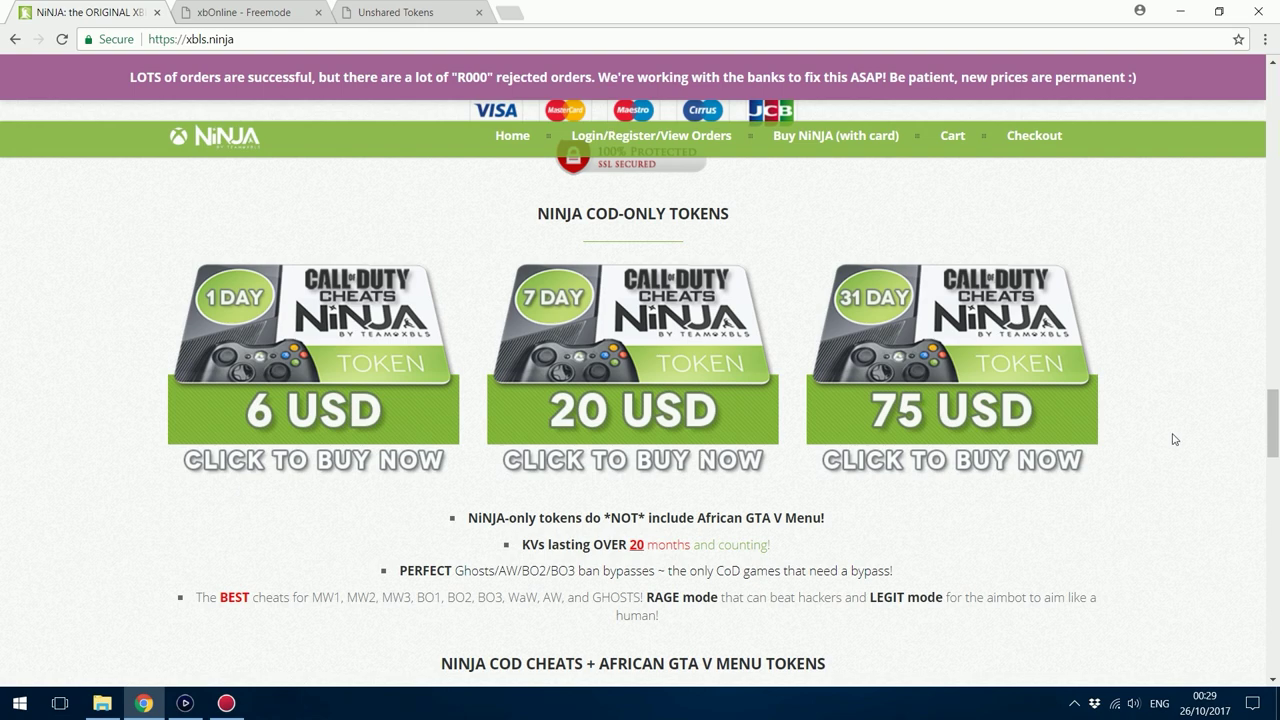
- Examine the prices and feature list of the NiNJA COD-only tokens, including the KV lifetime claim
left_click_drag(540, 541, 790, 550)
left_click(855, 547)
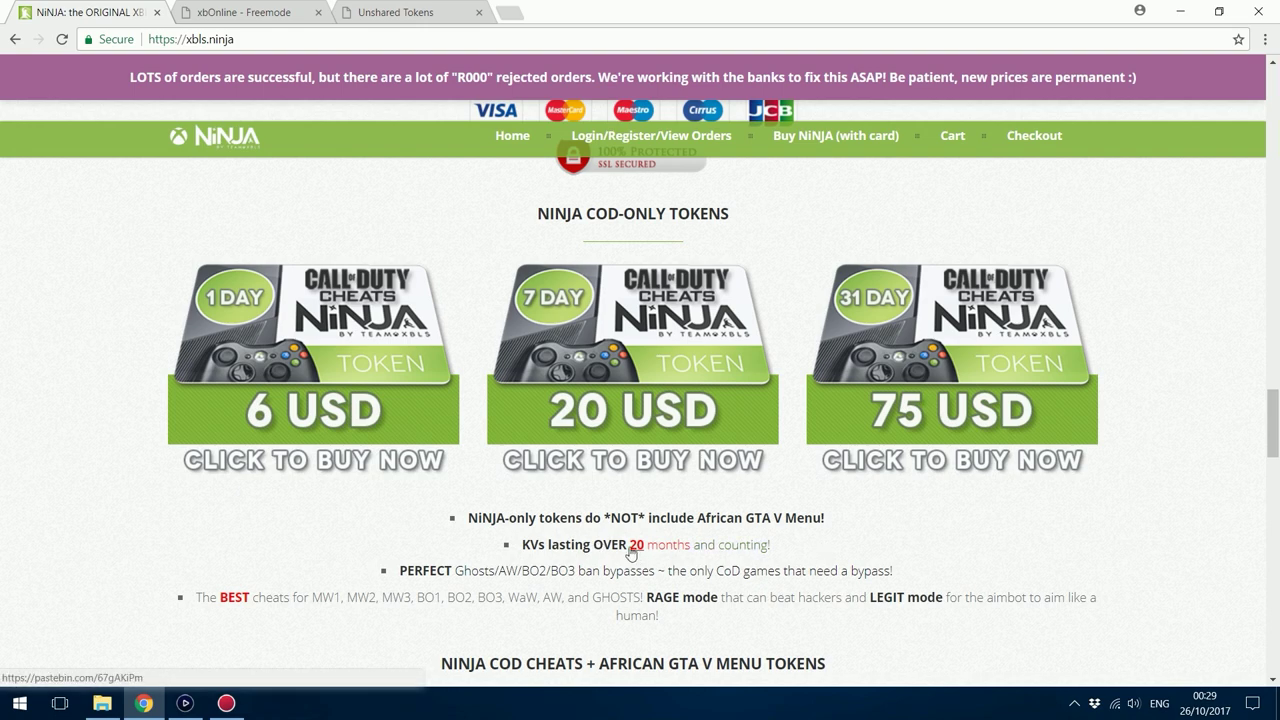
left_click_drag(611, 545, 732, 546)
left_click(860, 562)
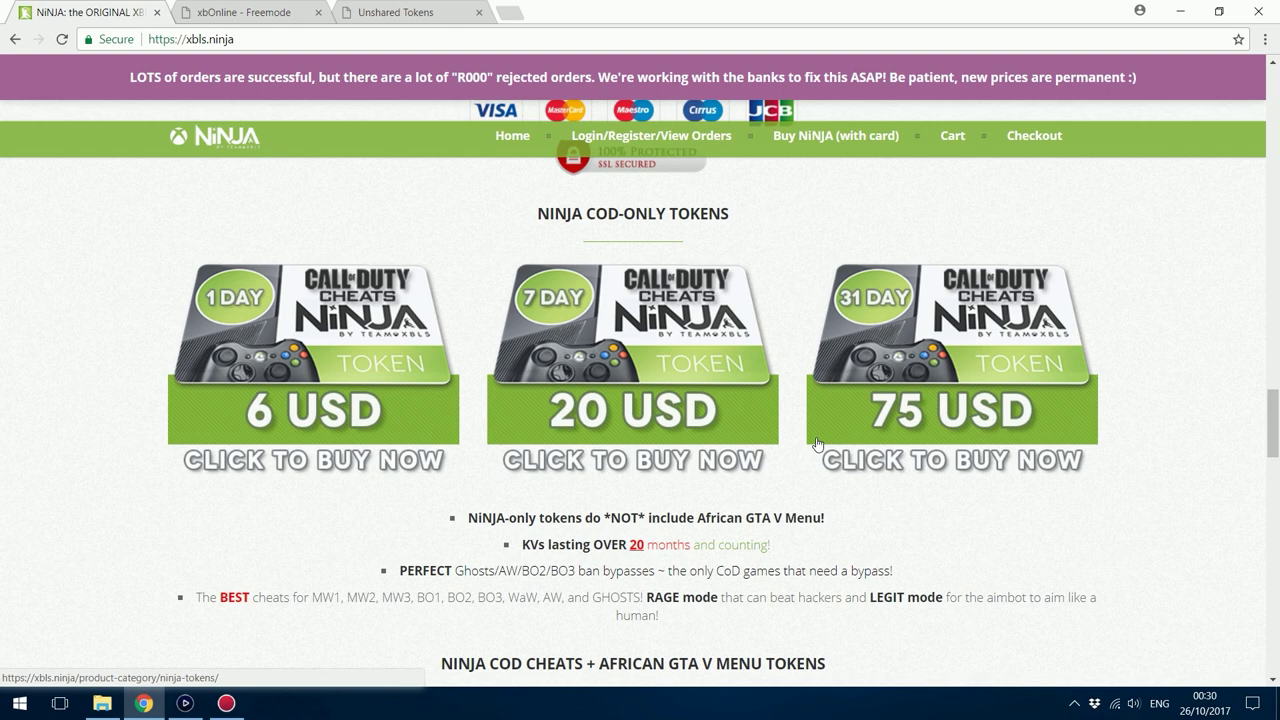
scroll(815, 442, "down", 2)
scroll(808, 460, "up", 1)
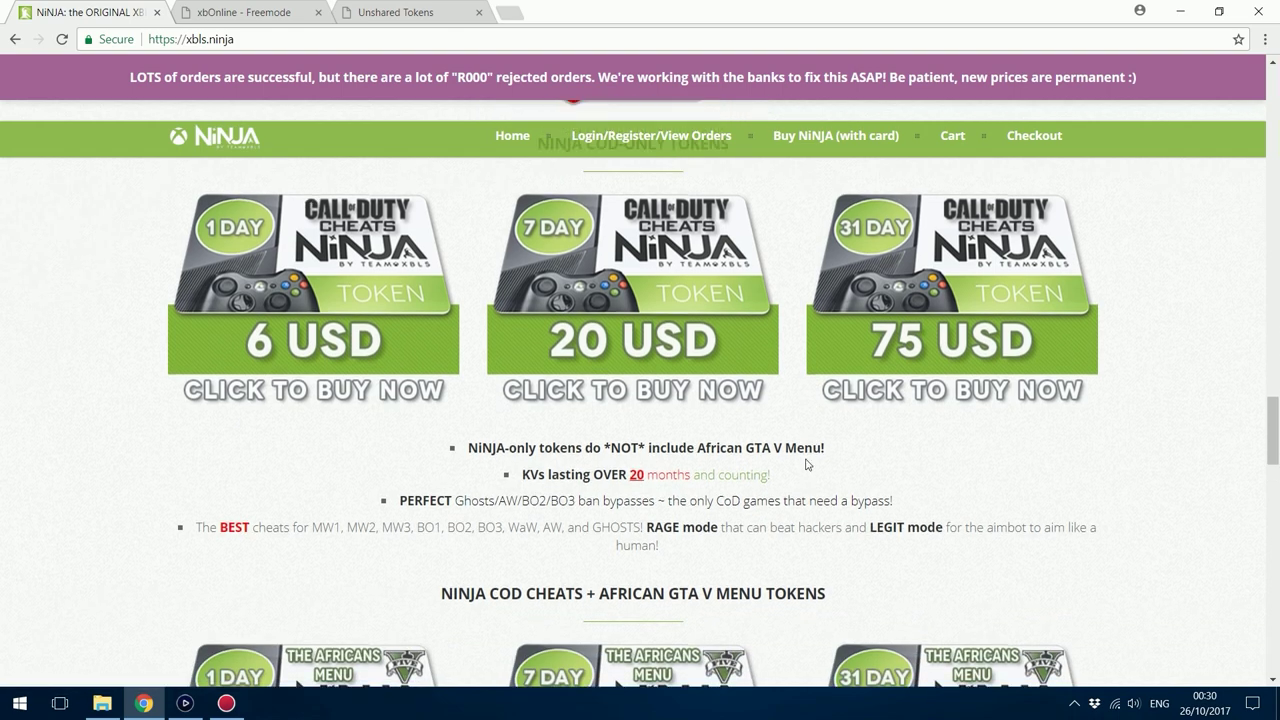
scroll(808, 464, "up", 2)
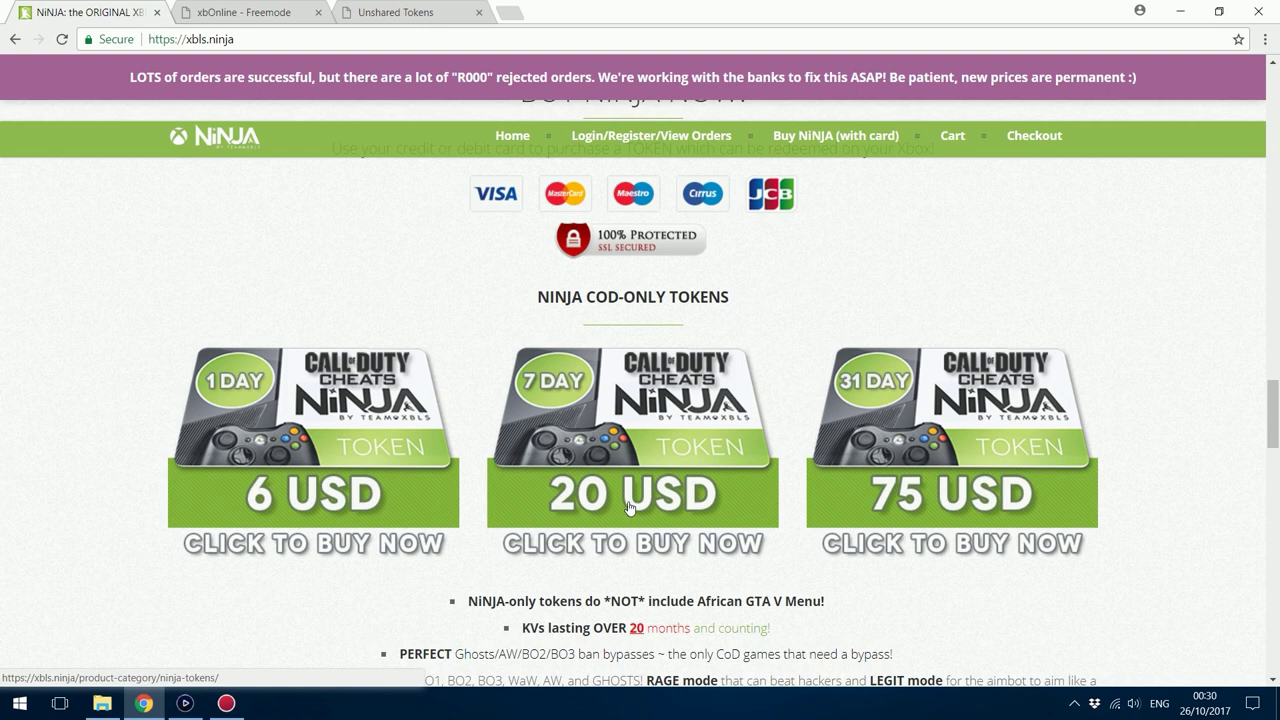
- Review the NiNJA page's cheat videos, download links, and the COD cheats plus African GTA V menu token offers
scroll(577, 525, "up", 5)
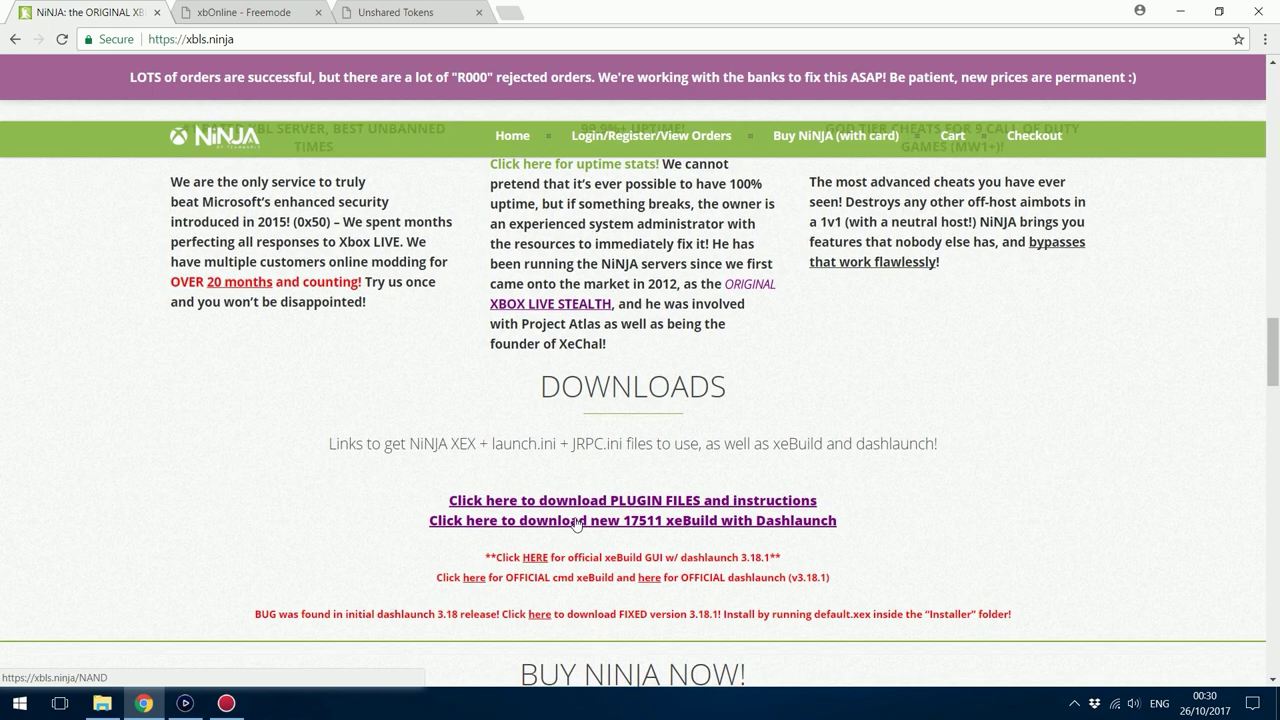
scroll(577, 525, "up", 10)
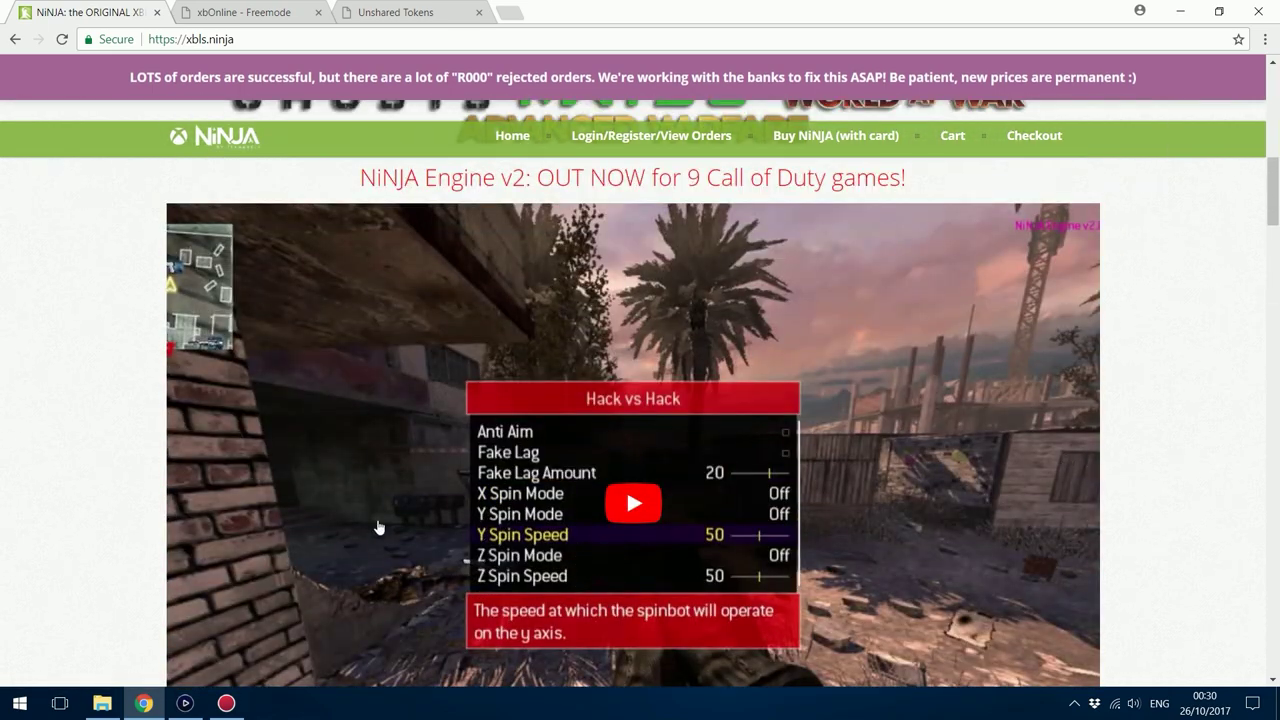
scroll(700, 540, "down", 1)
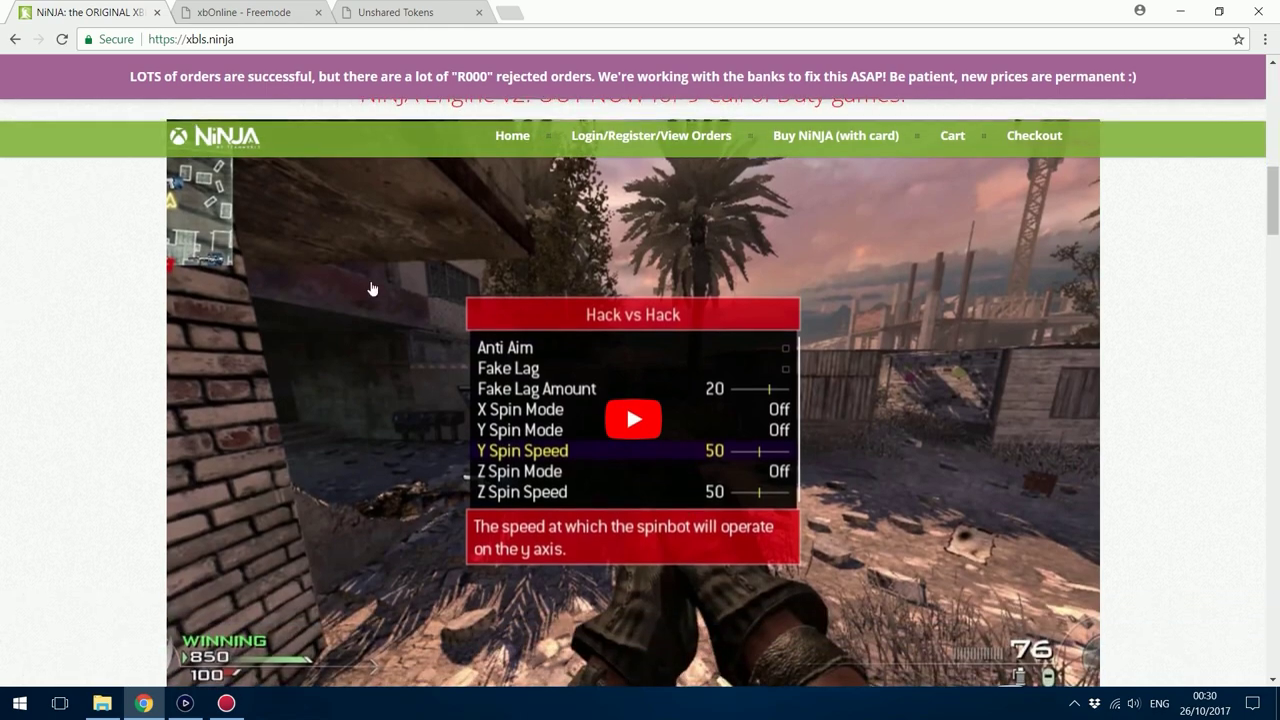
scroll(620, 505, "down", 3)
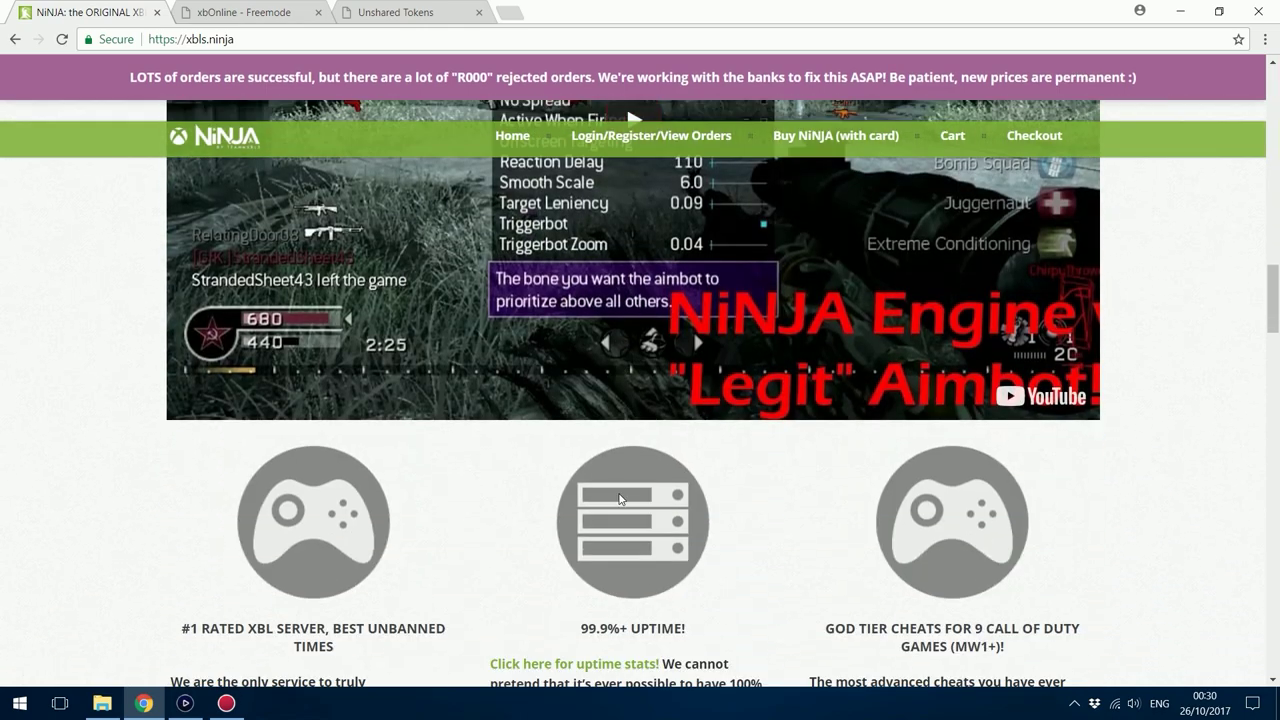
scroll(187, 348, "down", 7)
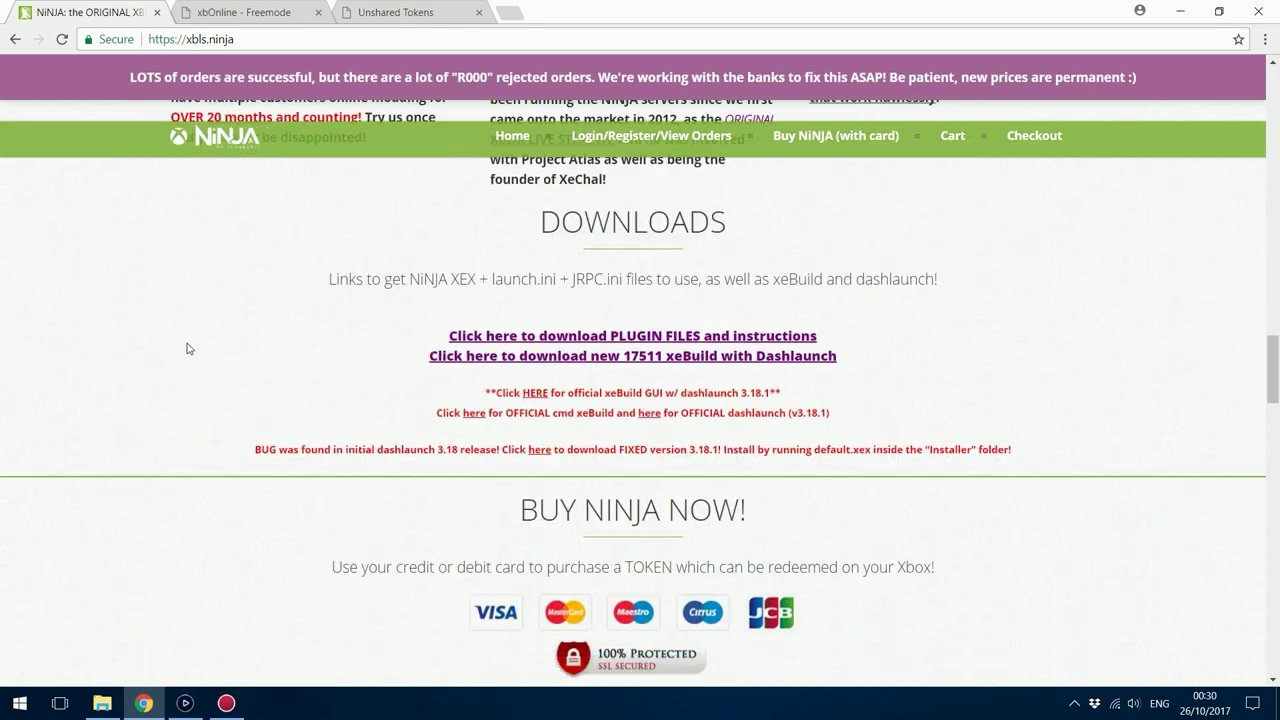
scroll(190, 348, "down", 3)
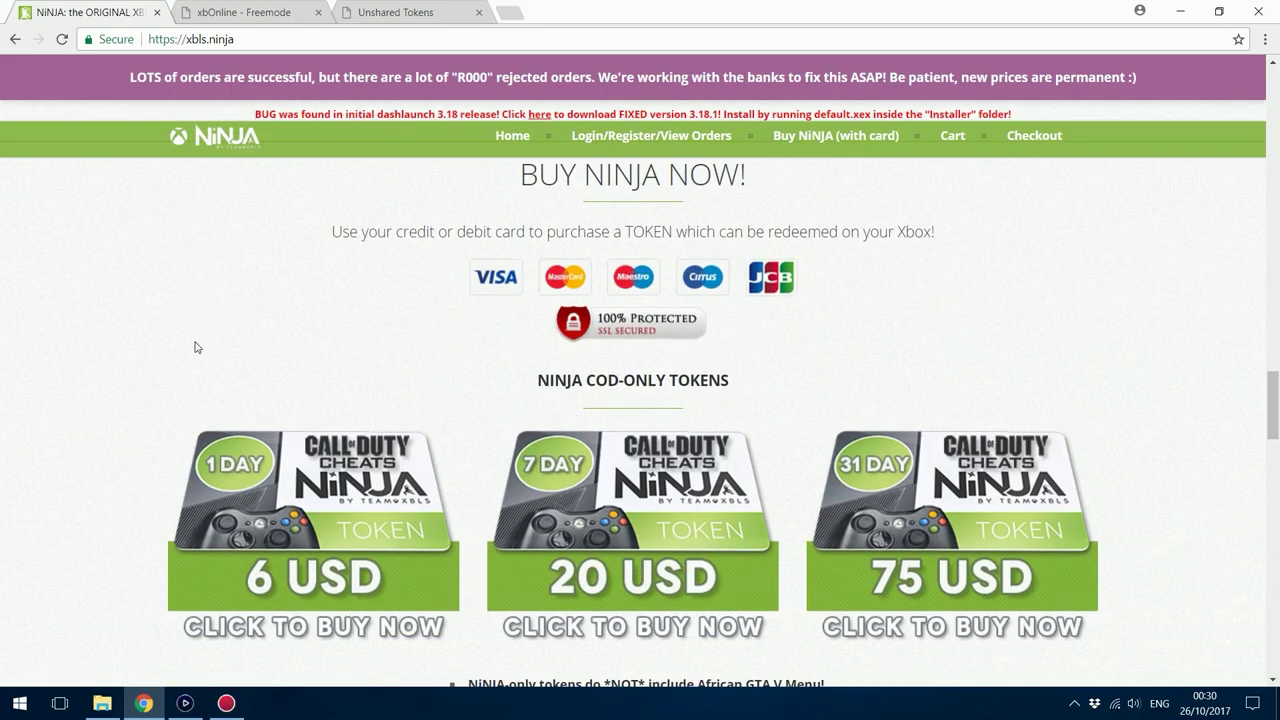
scroll(608, 343, "down", 8)
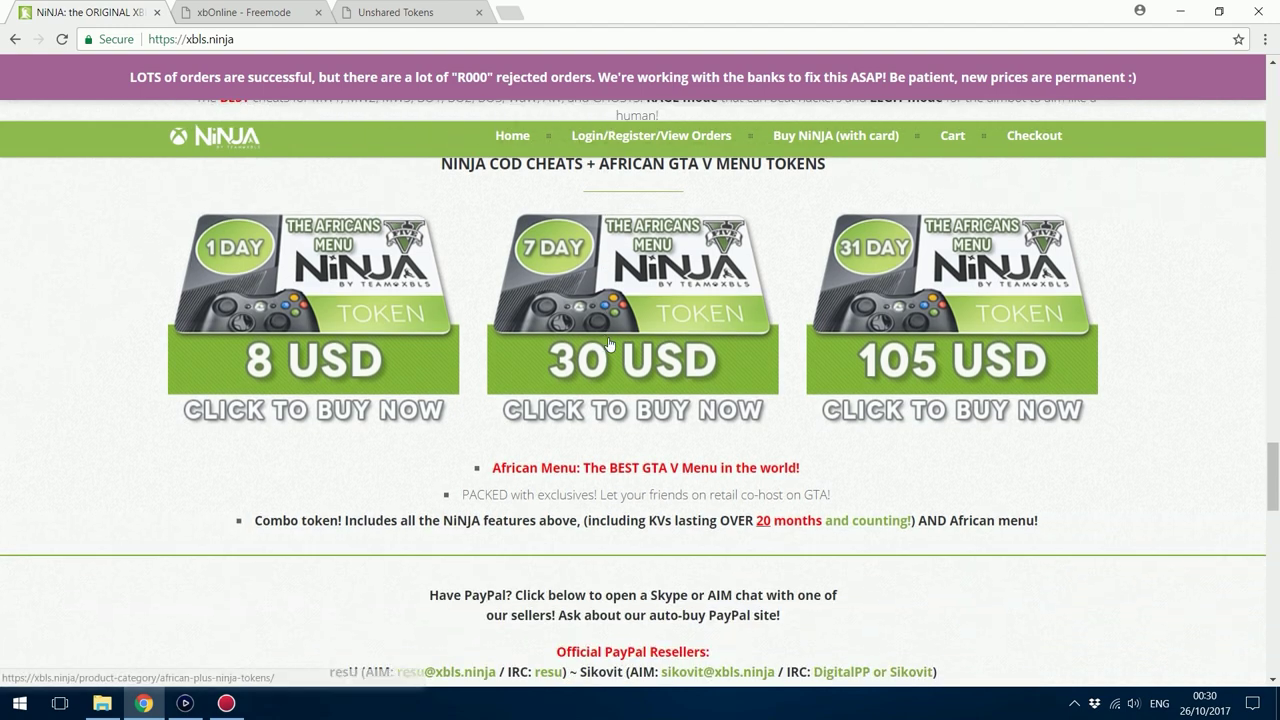
scroll(608, 343, "up", 3)
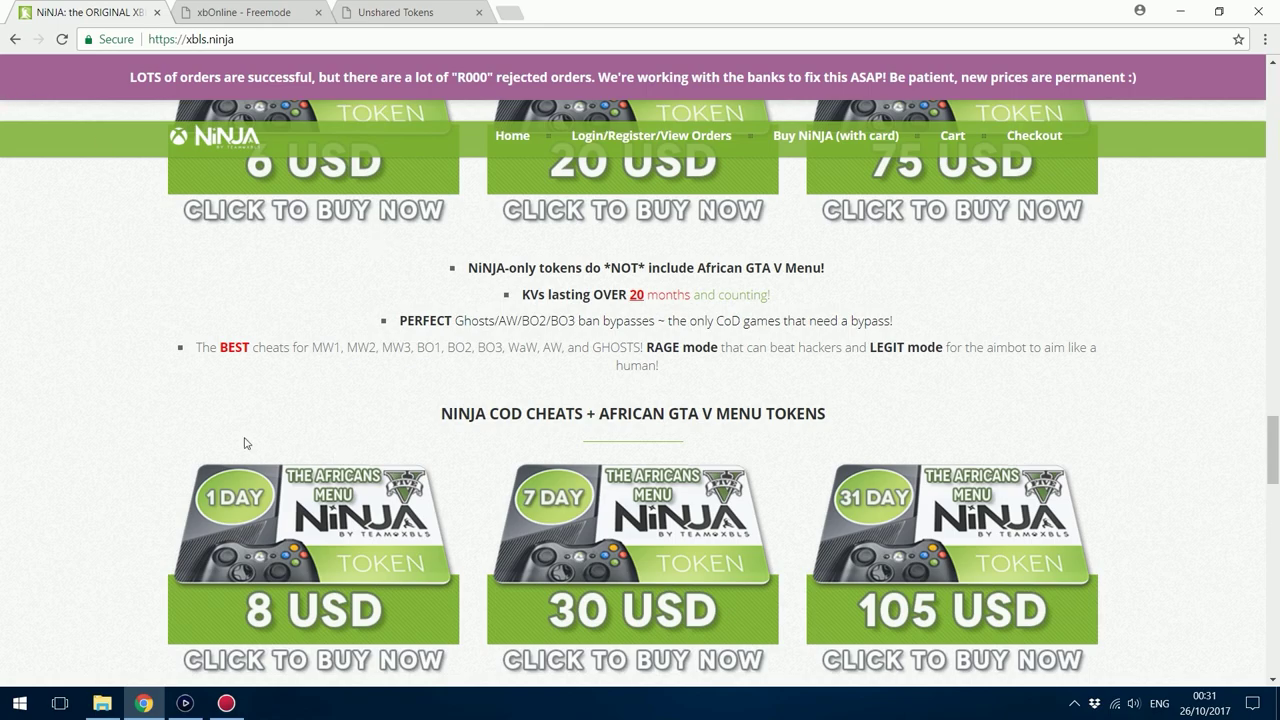
scroll(185, 393, "up", 5)
scroll(185, 393, "up", 10)
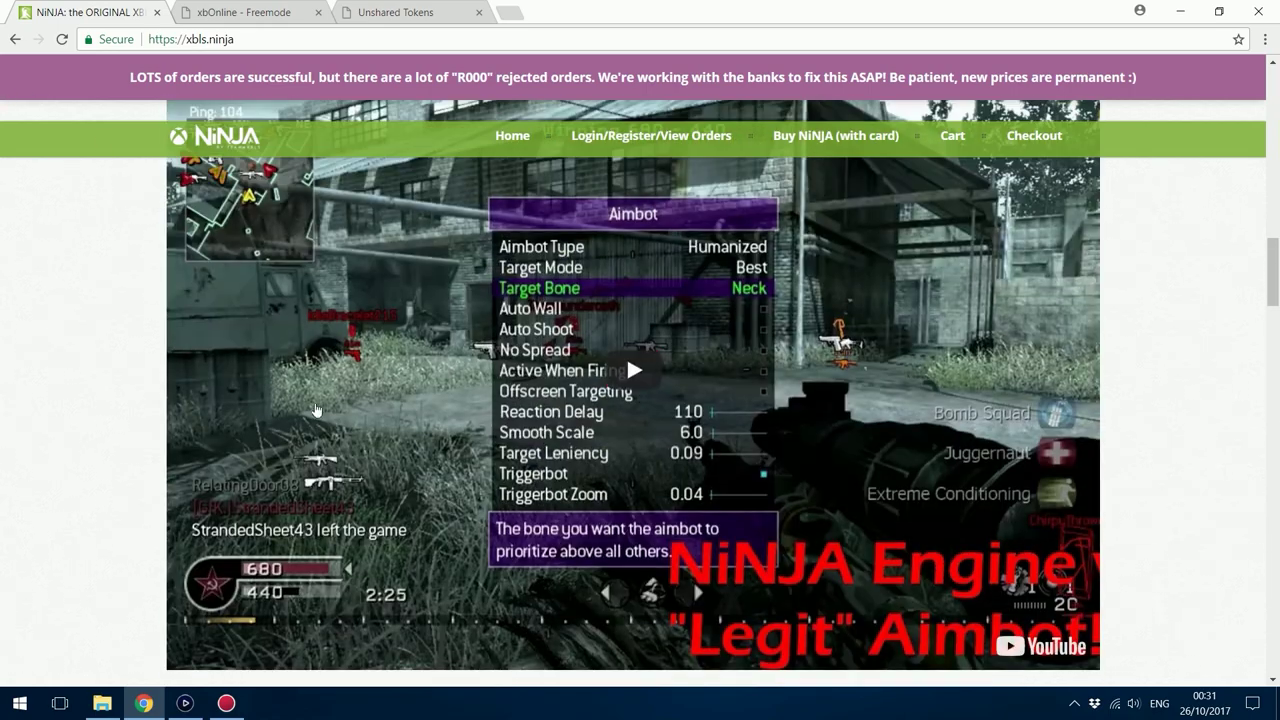
scroll(646, 472, "up", 7)
scroll(700, 480, "down", 12)
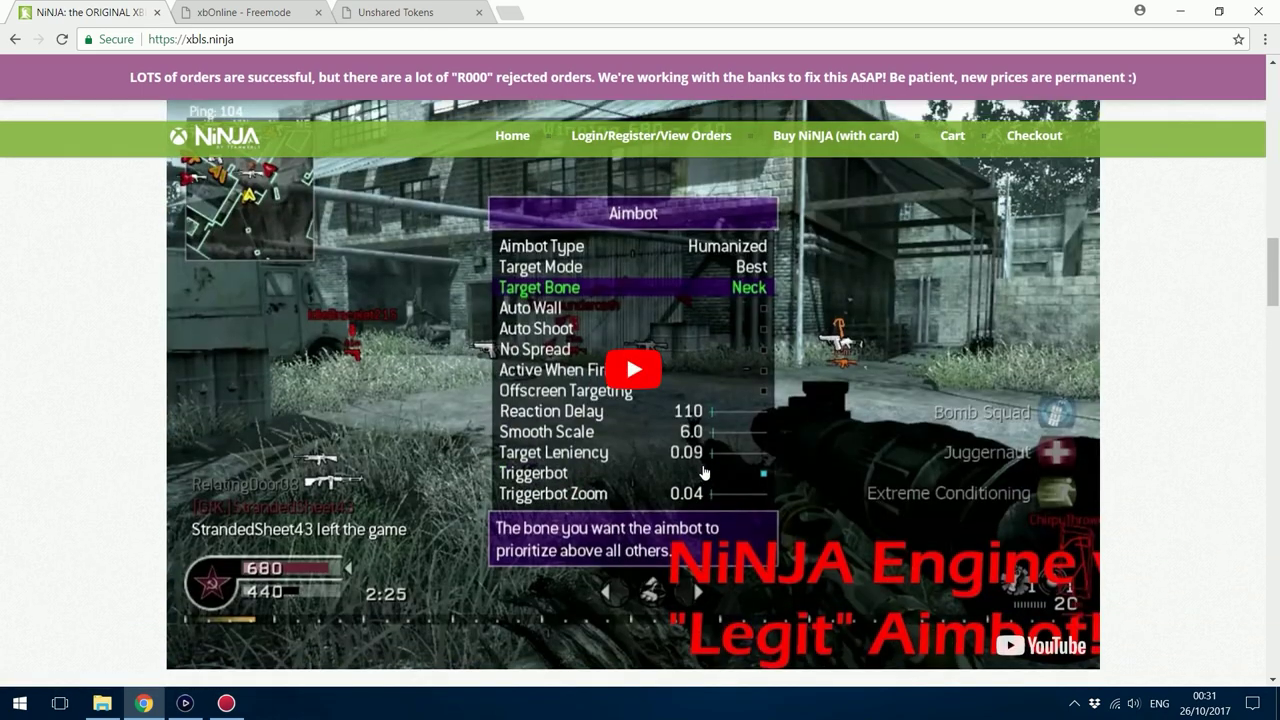
- View the xbOnline - Freemode page with its beta download and its advice on using an unshared KV
left_click(248, 12)
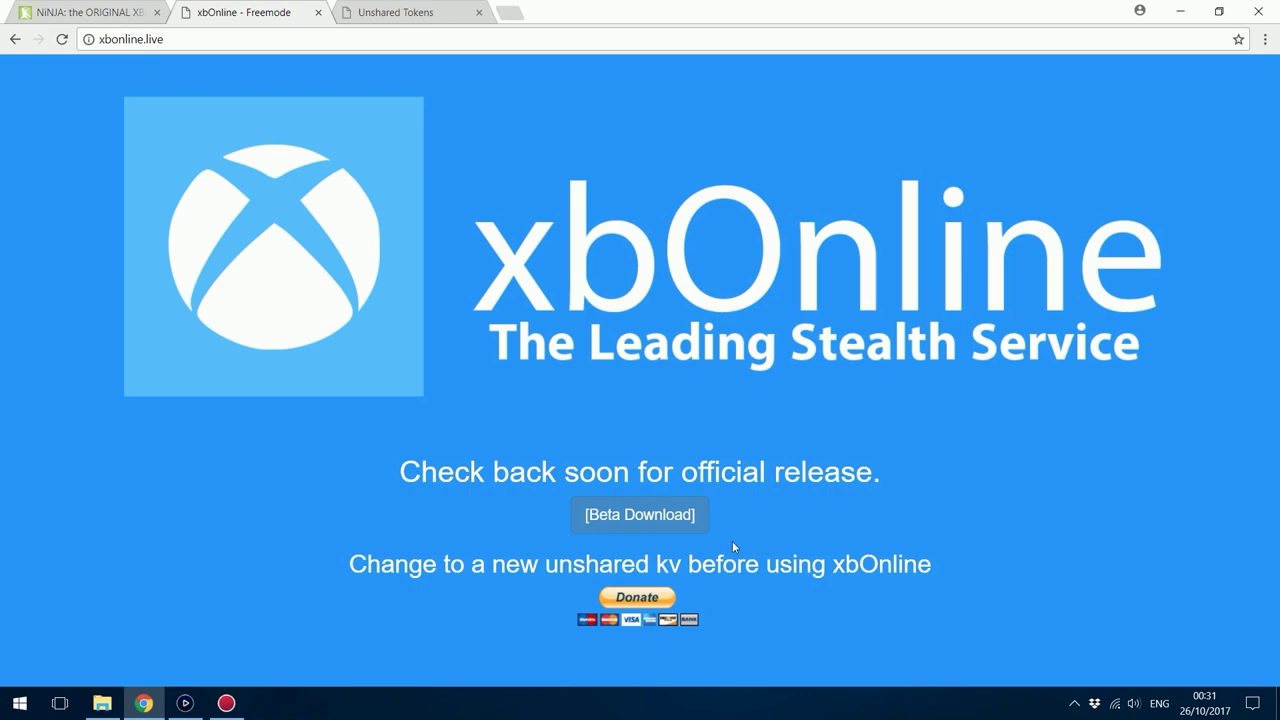
double_click(827, 8)
double_click(827, 8)
- Minimize the browser and open Xbox 360 Neighborhood from the desktop
left_click(1181, 9)
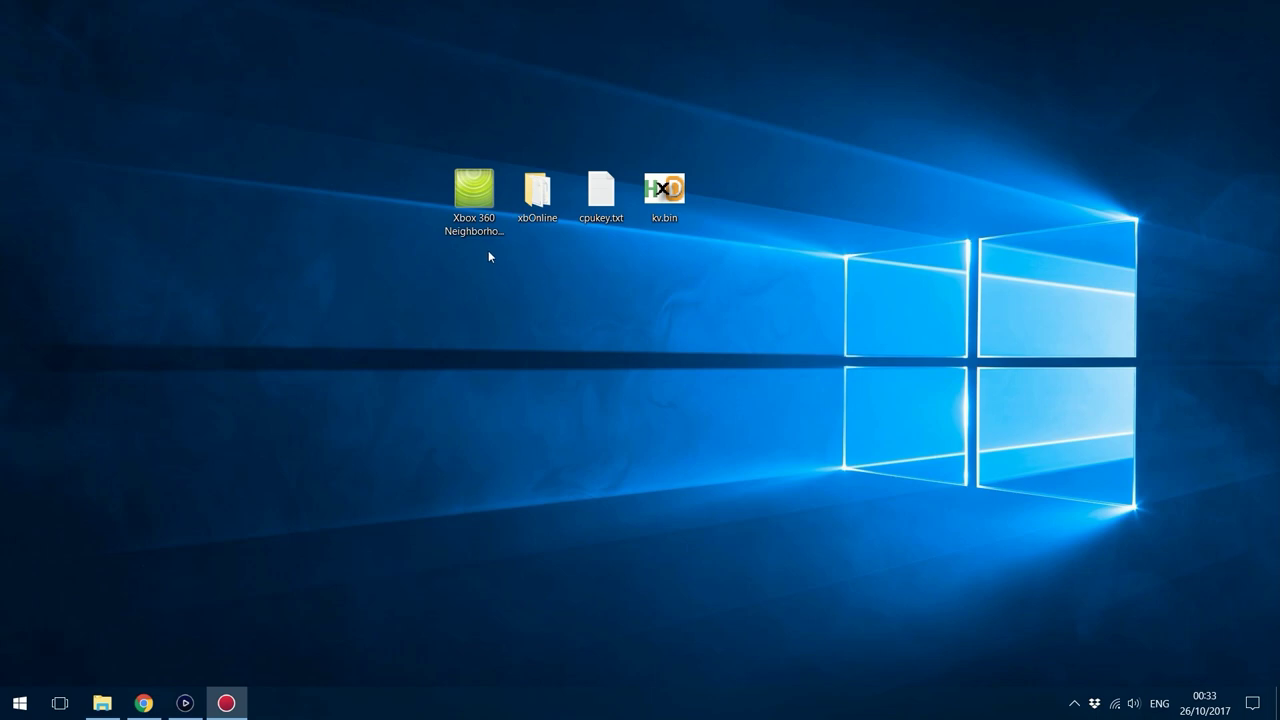
double_click(474, 192)
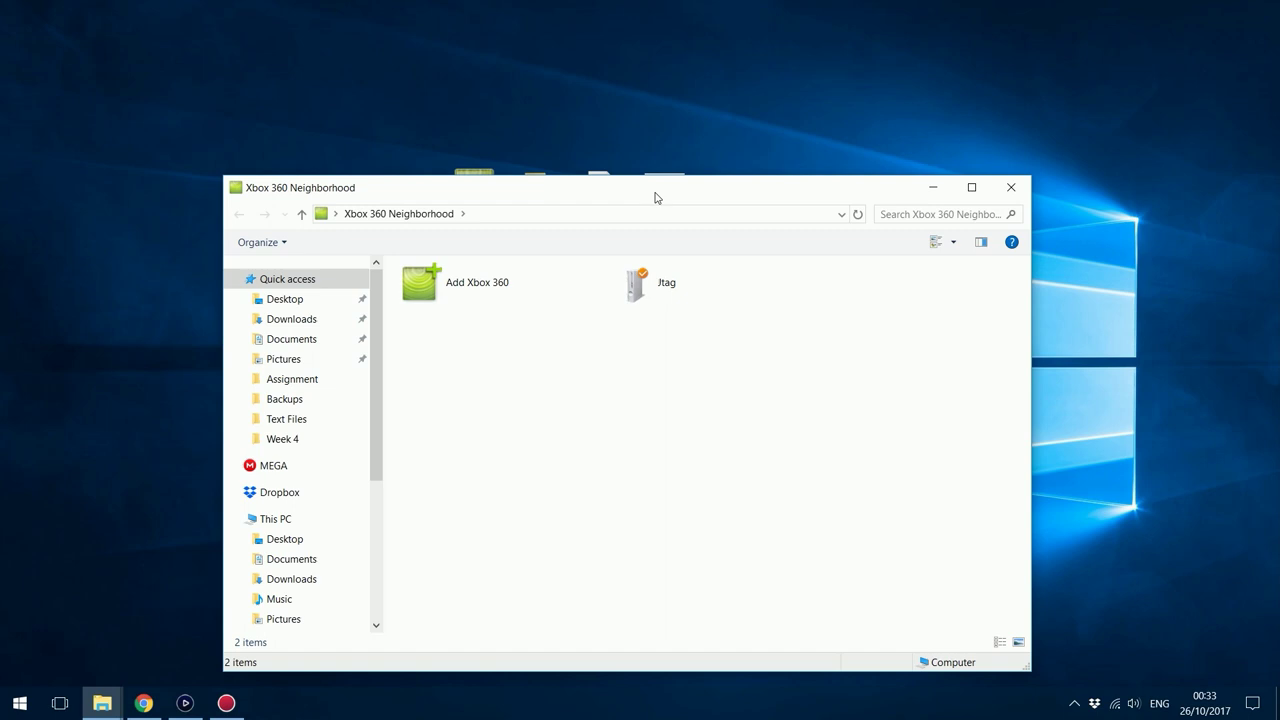
- Open the Jtag console's Retail Hard Drive Emulation (HDD:) volume in Xbox 360 Neighborhood
left_click_drag(654, 194, 756, 244)
double_click(716, 338)
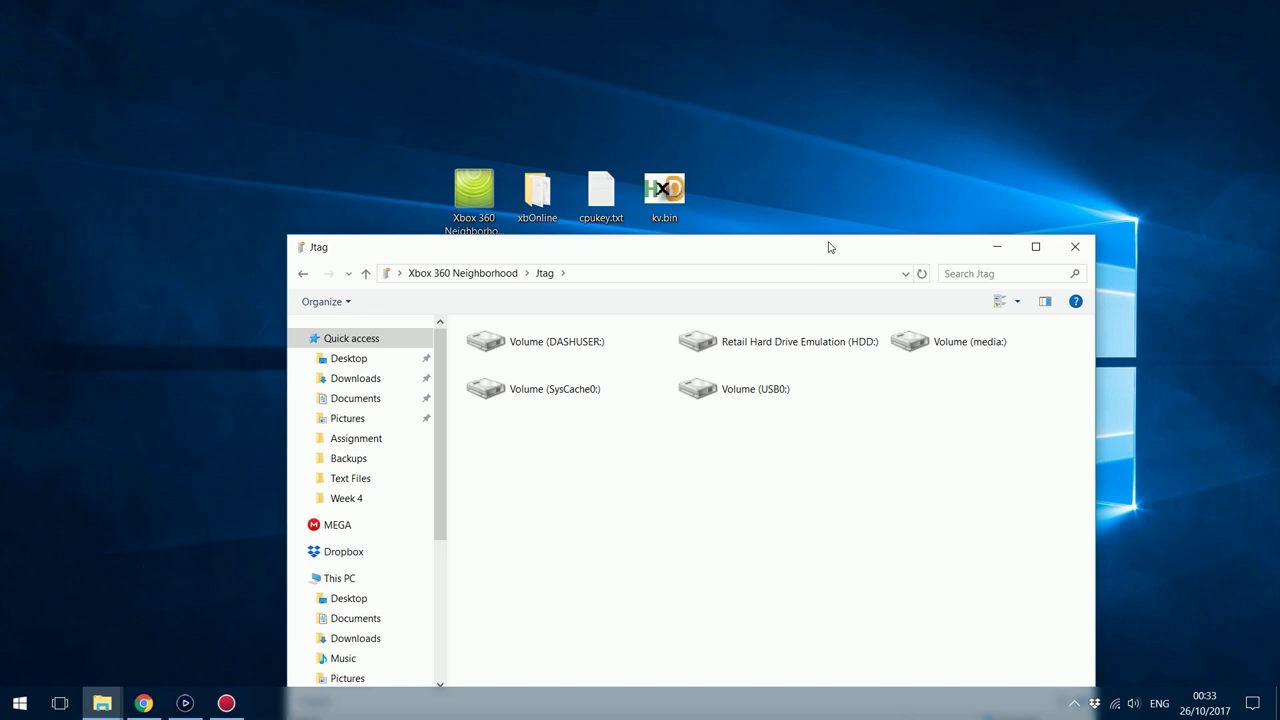
left_click(758, 340)
double_click(851, 407)
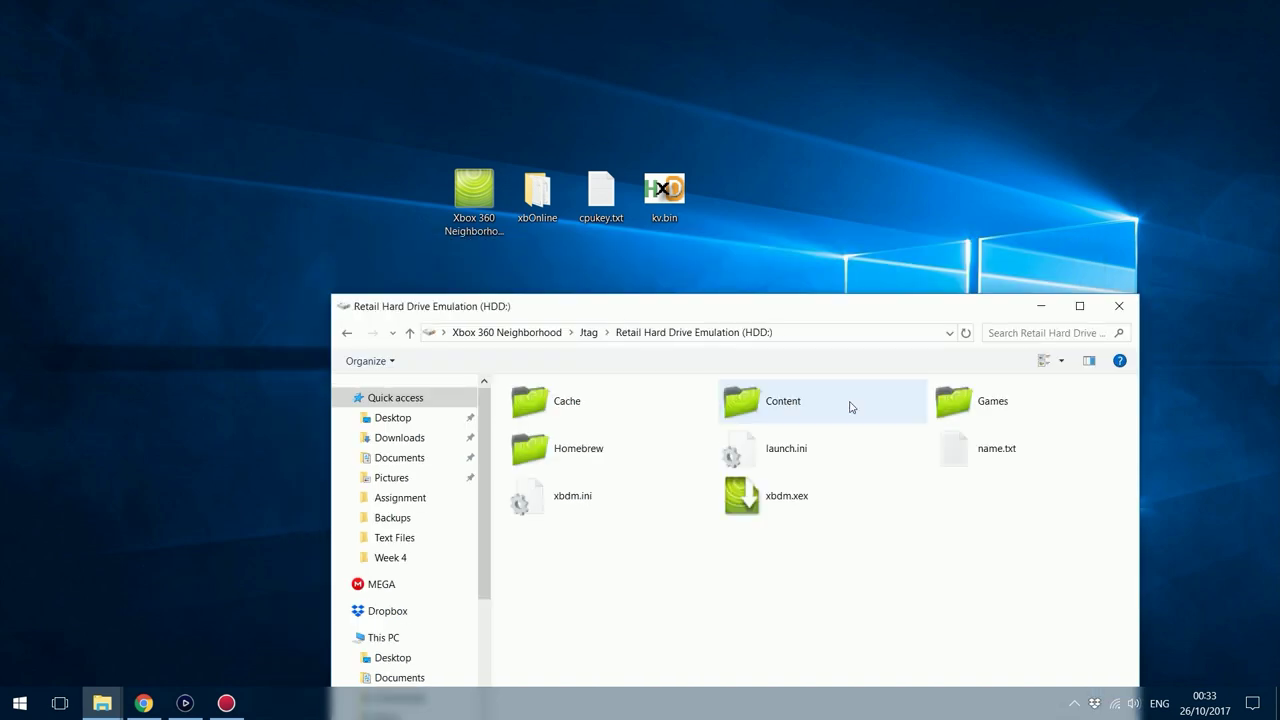
left_click_drag(777, 569, 800, 450)
left_click(1092, 659)
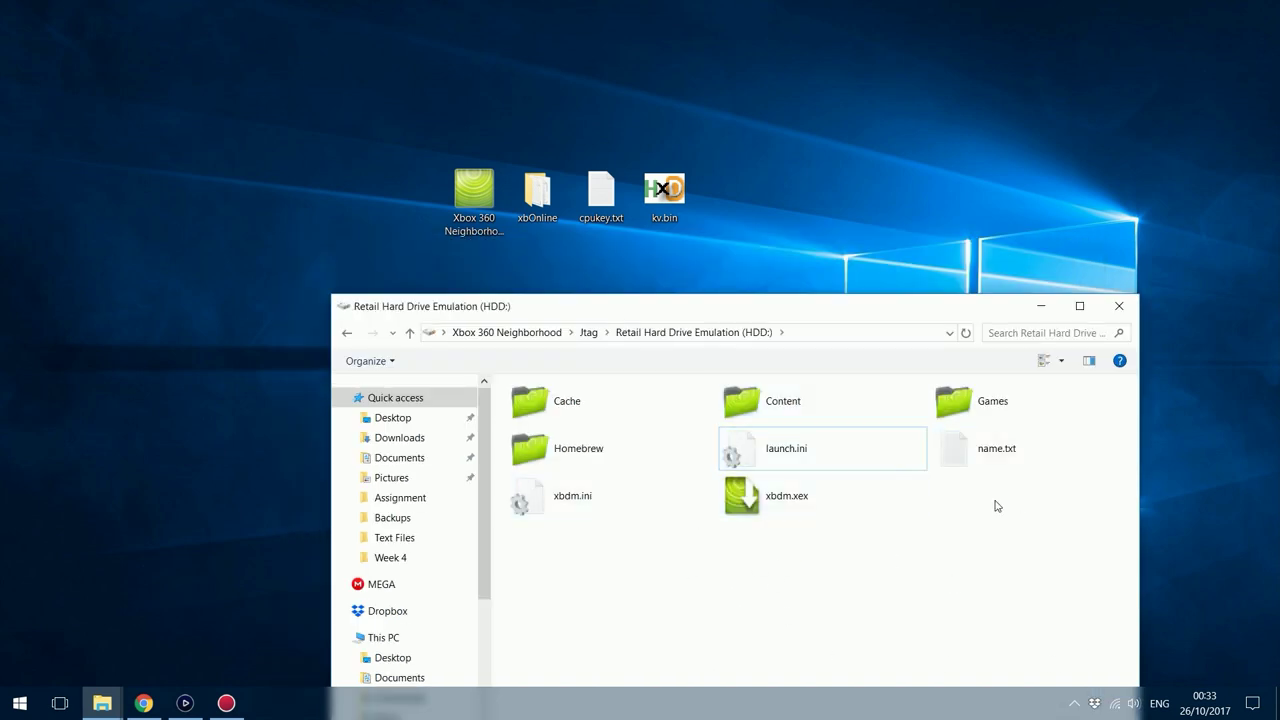
- Open the xbOnline folder on the desktop and go into its Plugins subfolder
left_click(542, 197)
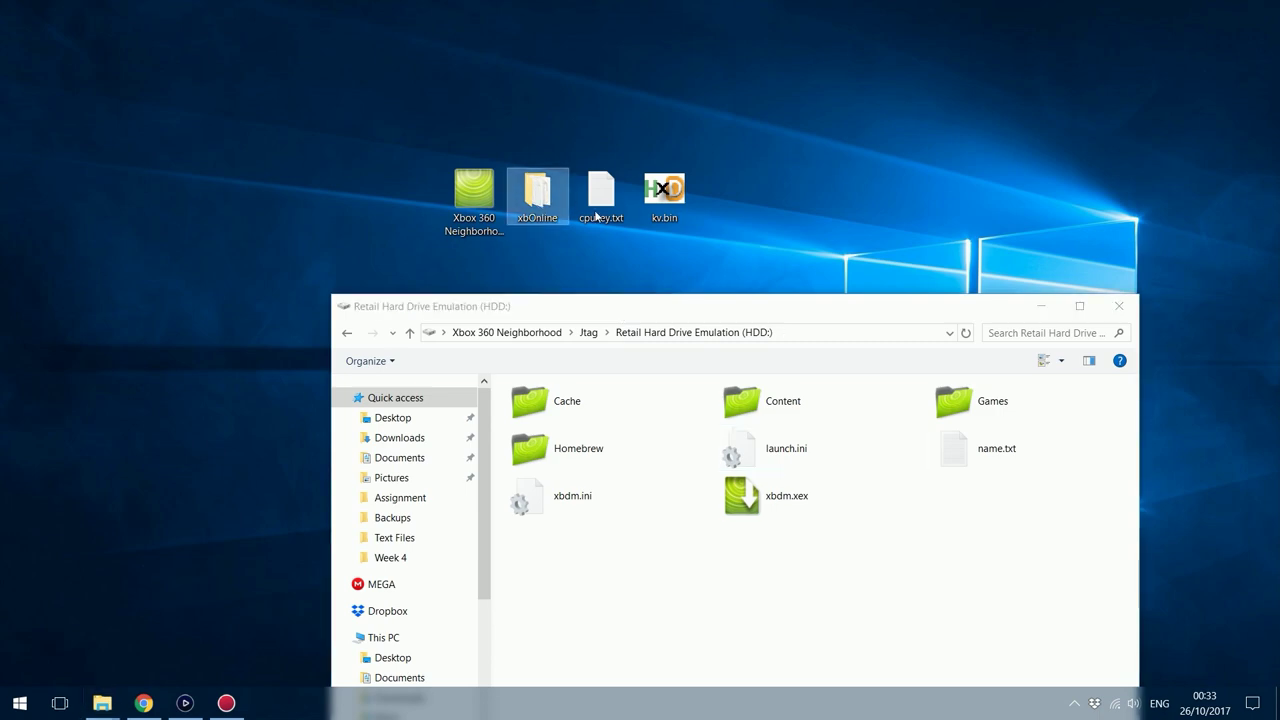
double_click(542, 187)
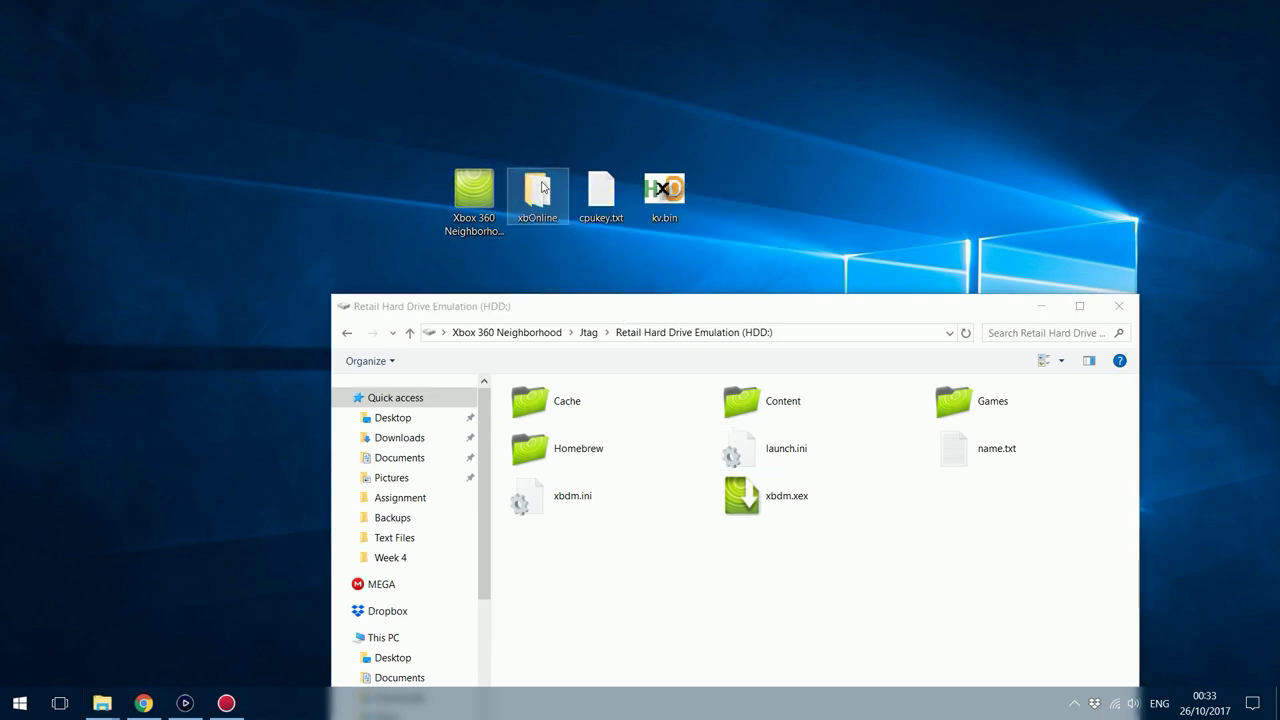
left_click_drag(759, 15, 761, 45)
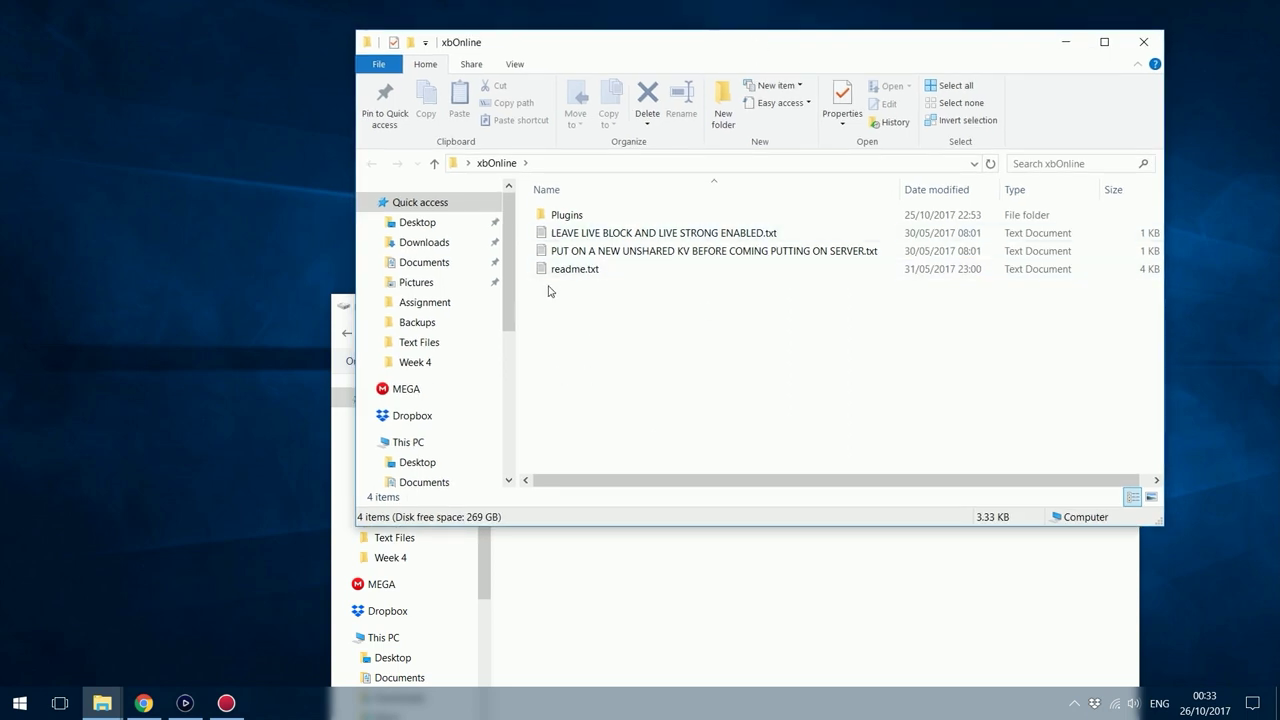
left_click_drag(1164, 280, 999, 300)
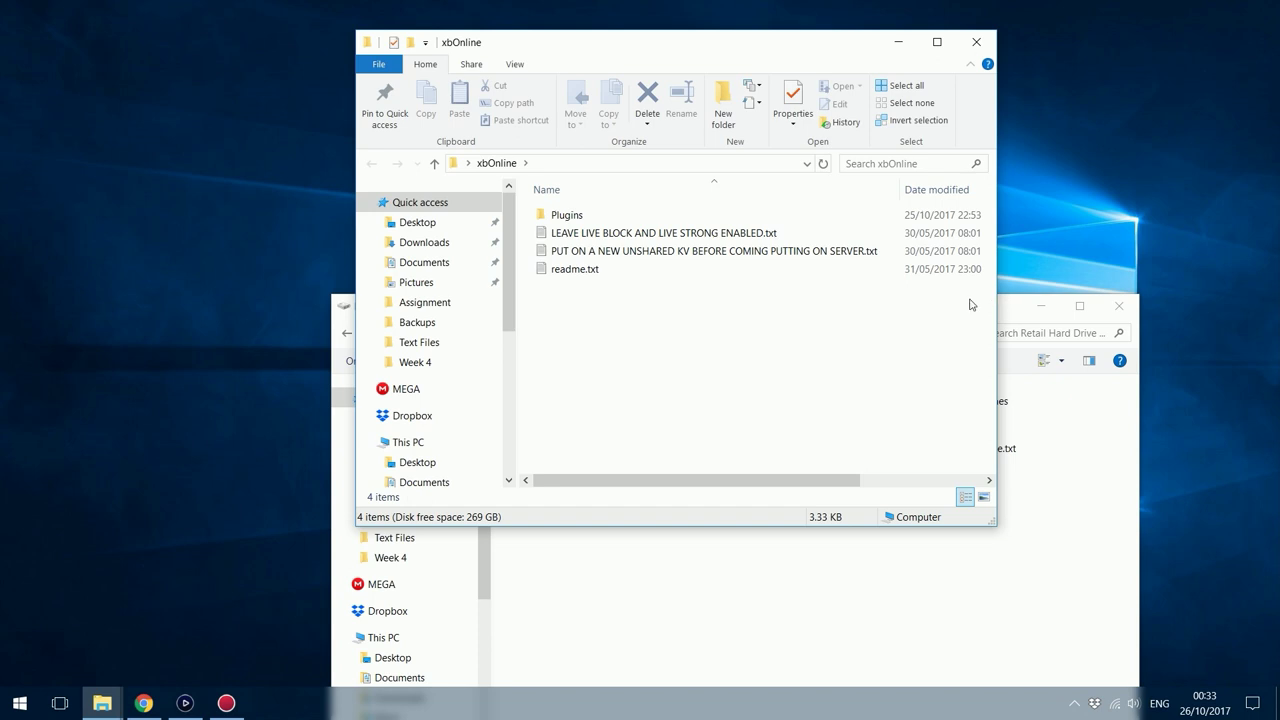
double_click(567, 216)
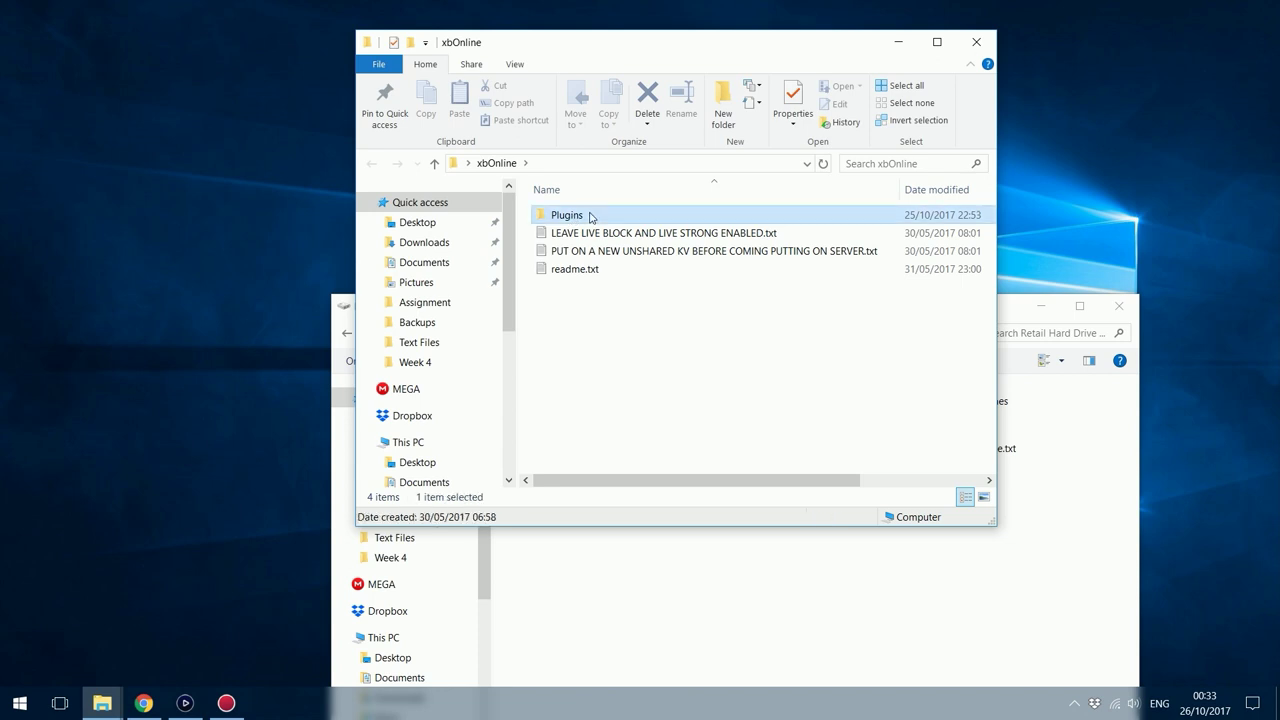
left_click_drag(709, 297, 840, 124)
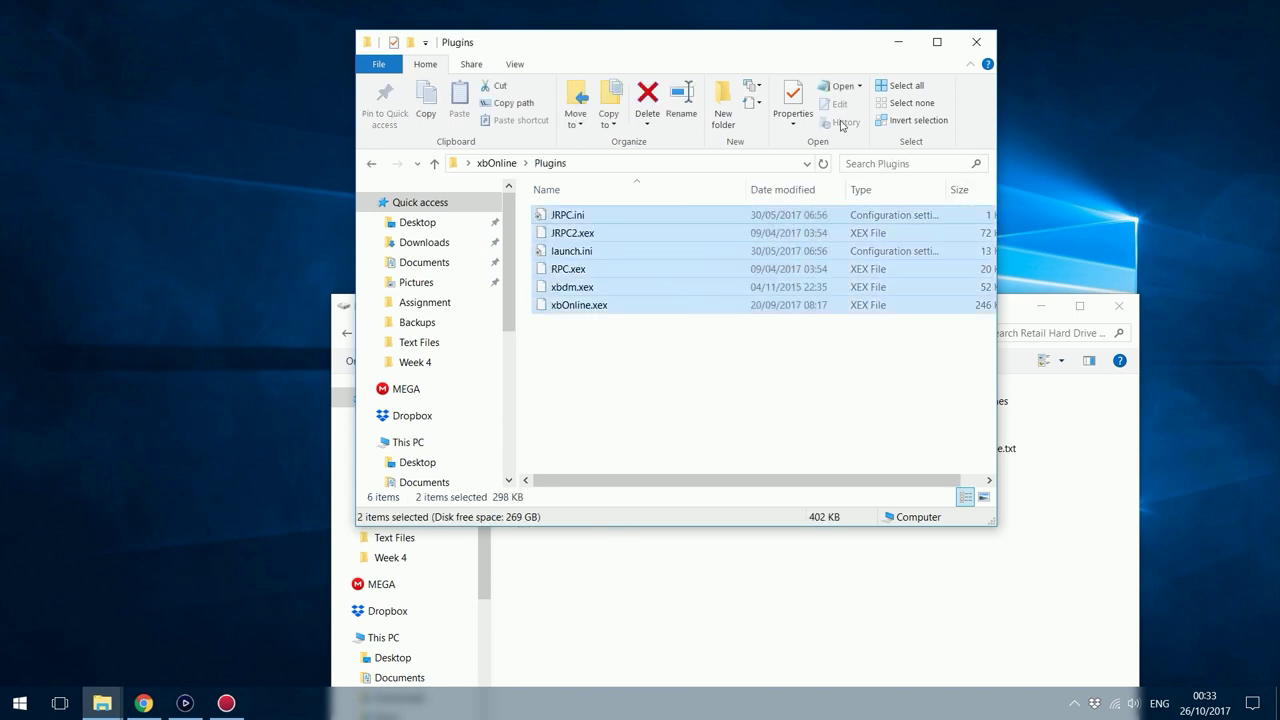
left_click(779, 372)
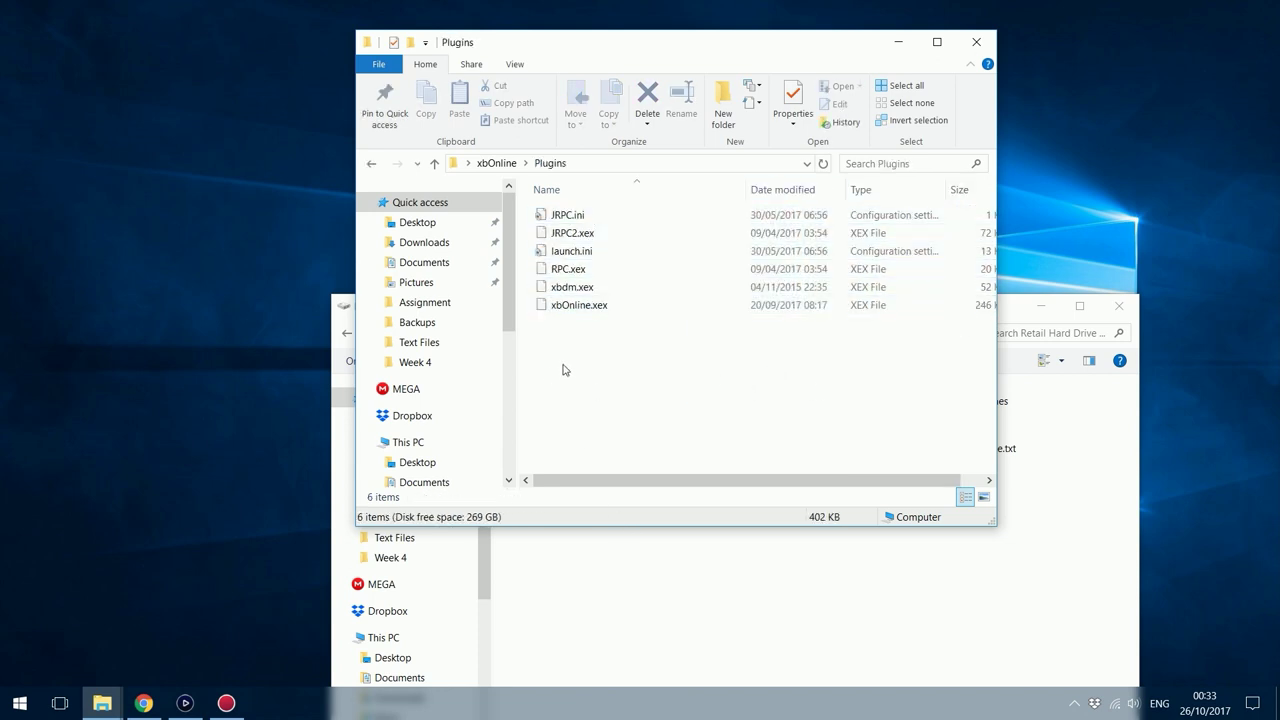
- Copy xbOnline.xex from the Plugins folder to the root of the console's HDD
left_click_drag(565, 368, 790, 308)
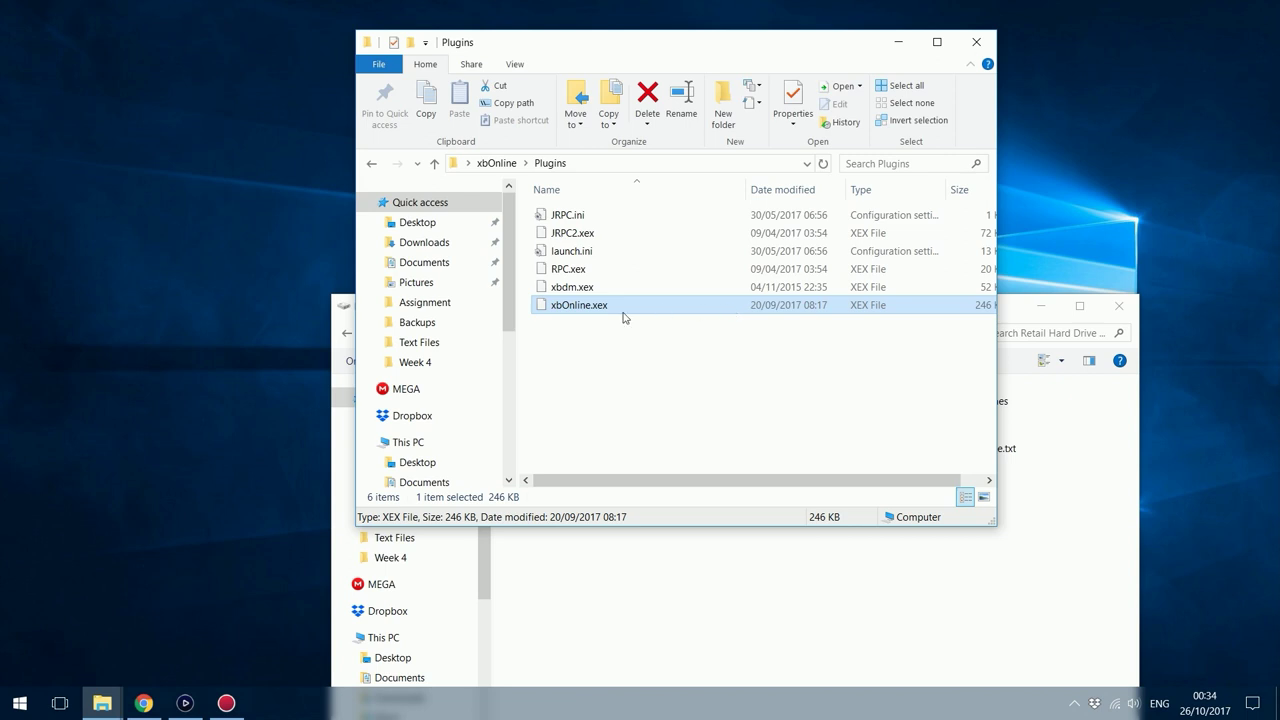
left_click_drag(613, 308, 495, 14)
left_click_drag(357, 289, 976, 583)
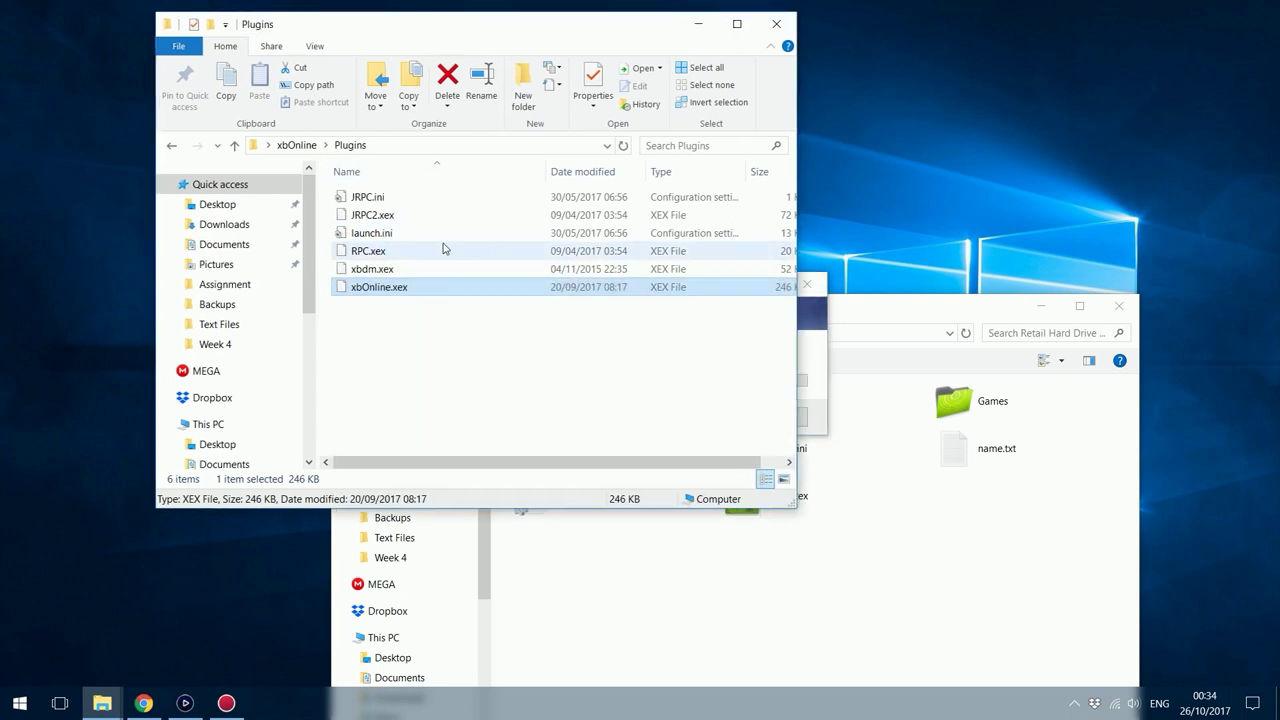
- Review the other plugin files, JRPC2.xex, RPC.xex and xbdm.xex, against the files on the console's HDD
left_click(426, 216)
left_click(428, 252)
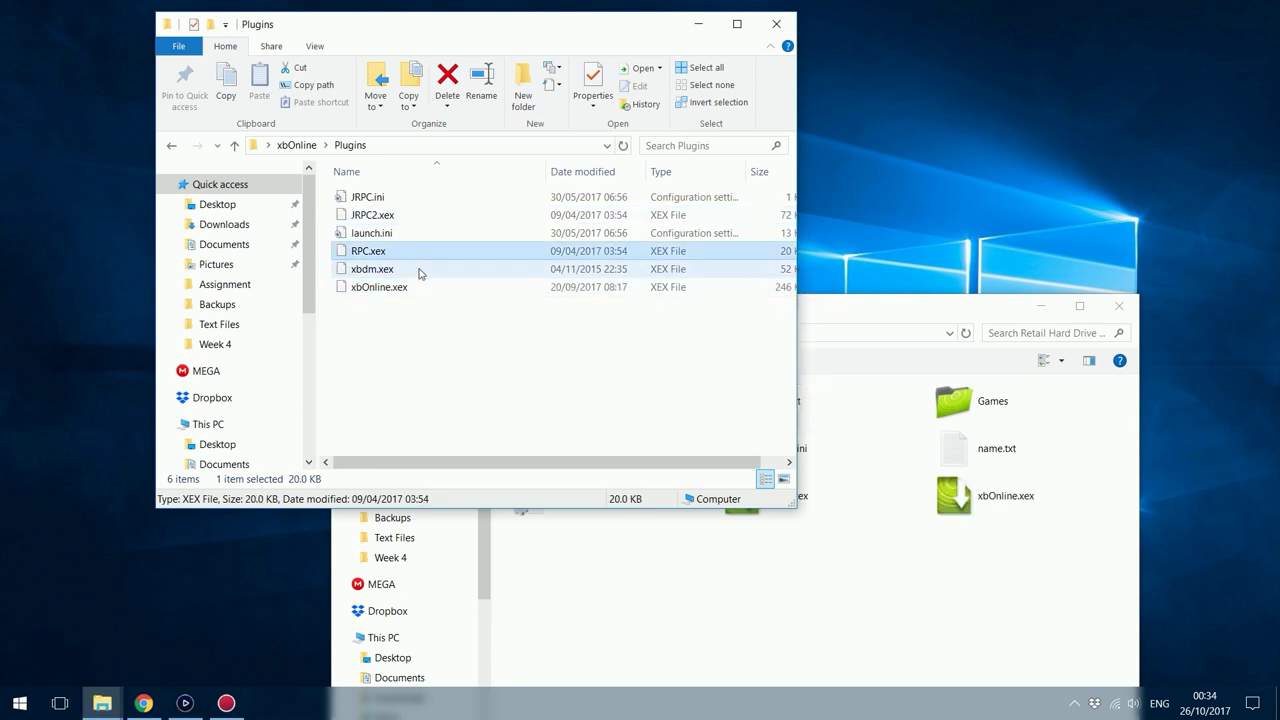
left_click(418, 270)
left_click(412, 252)
left_click(404, 271)
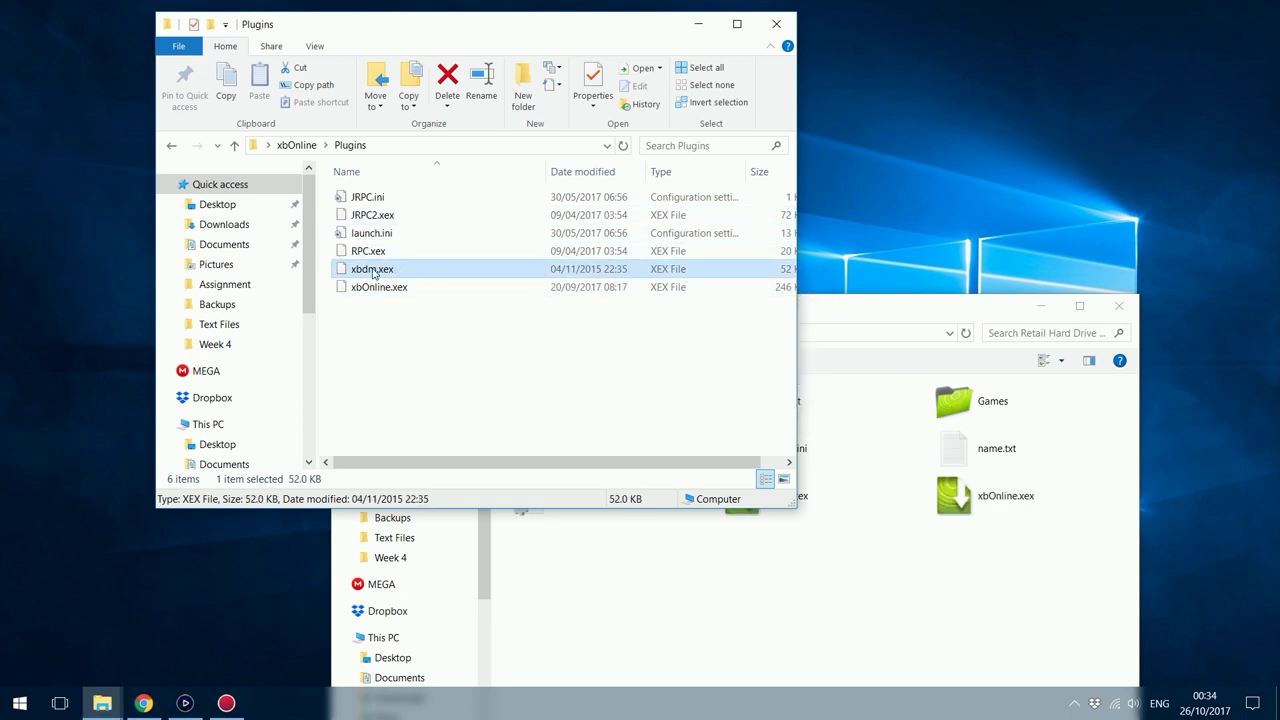
left_click_drag(814, 309, 863, 309)
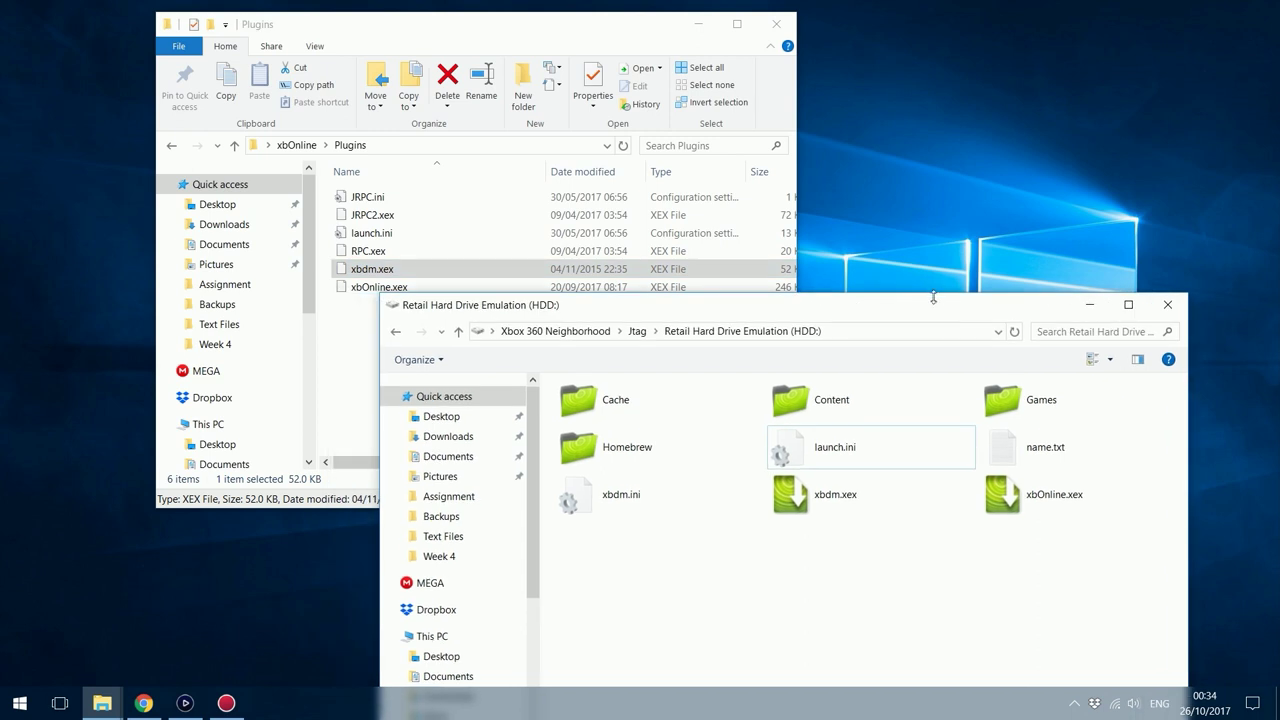
left_click(560, 40)
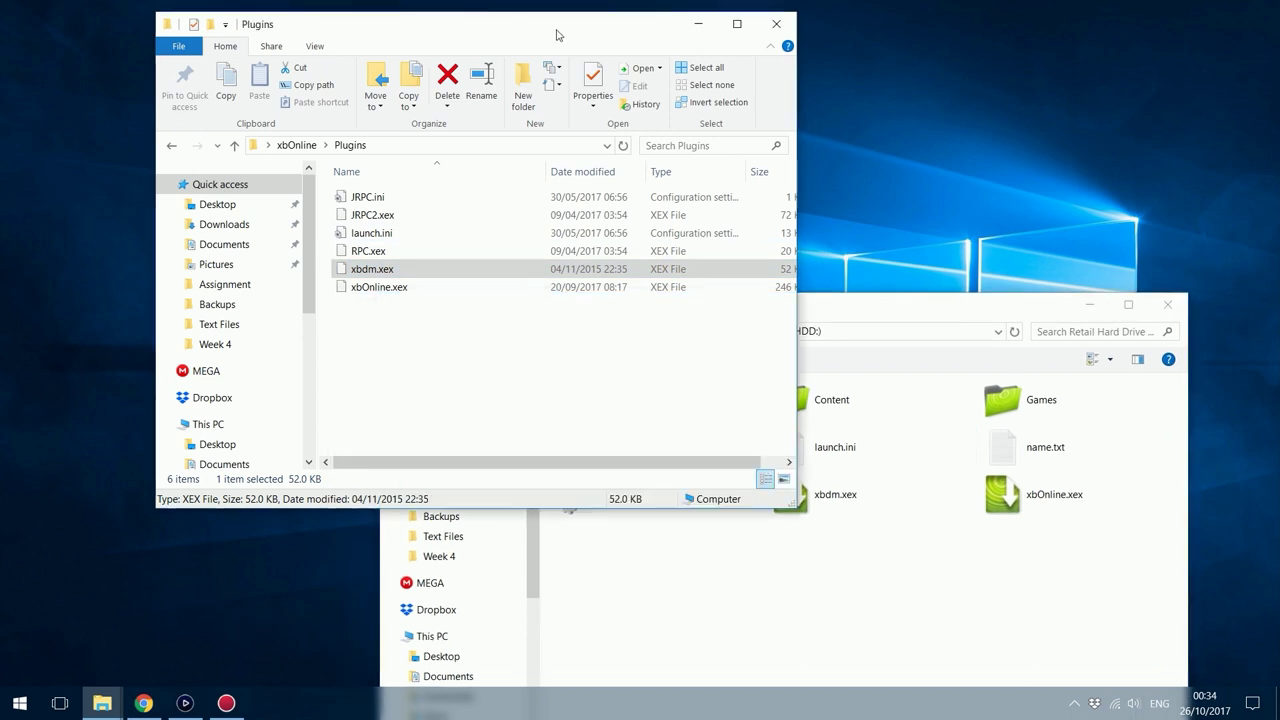
left_click(421, 252)
left_click(430, 217)
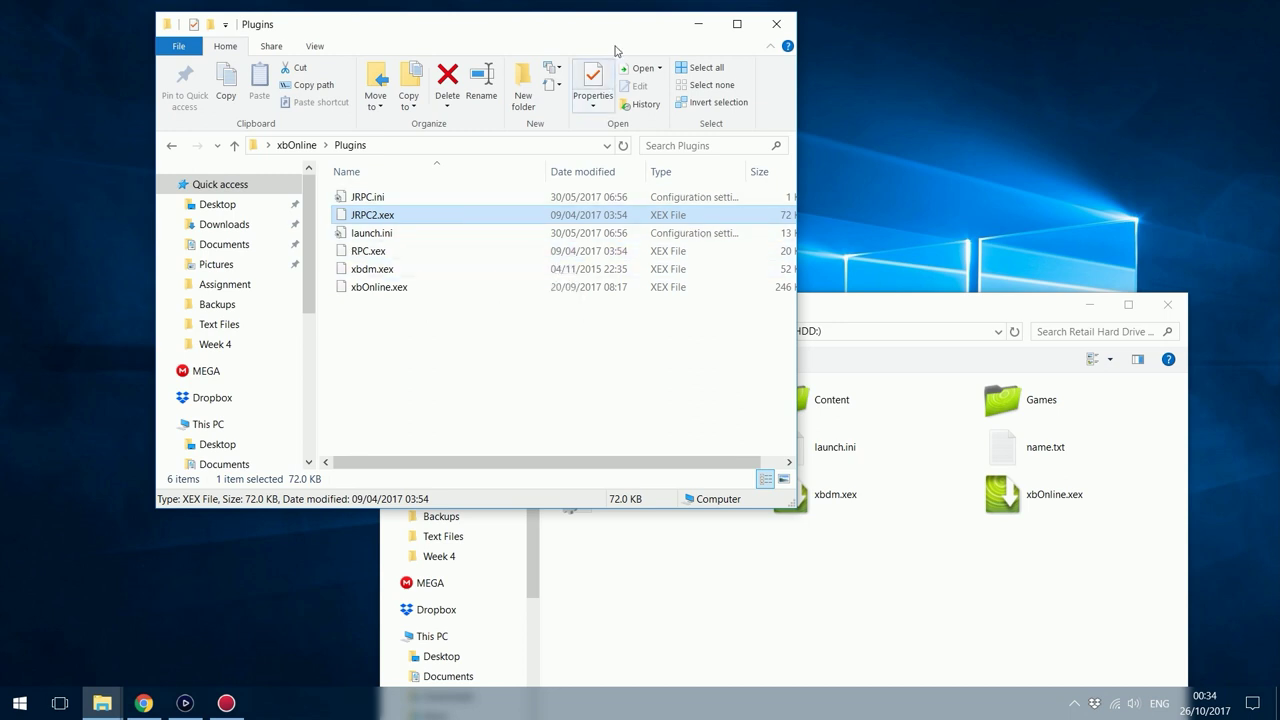
- Close the Plugins folder and select xbOnline.xex in the console's HDD root
left_click_drag(620, 37, 606, 37)
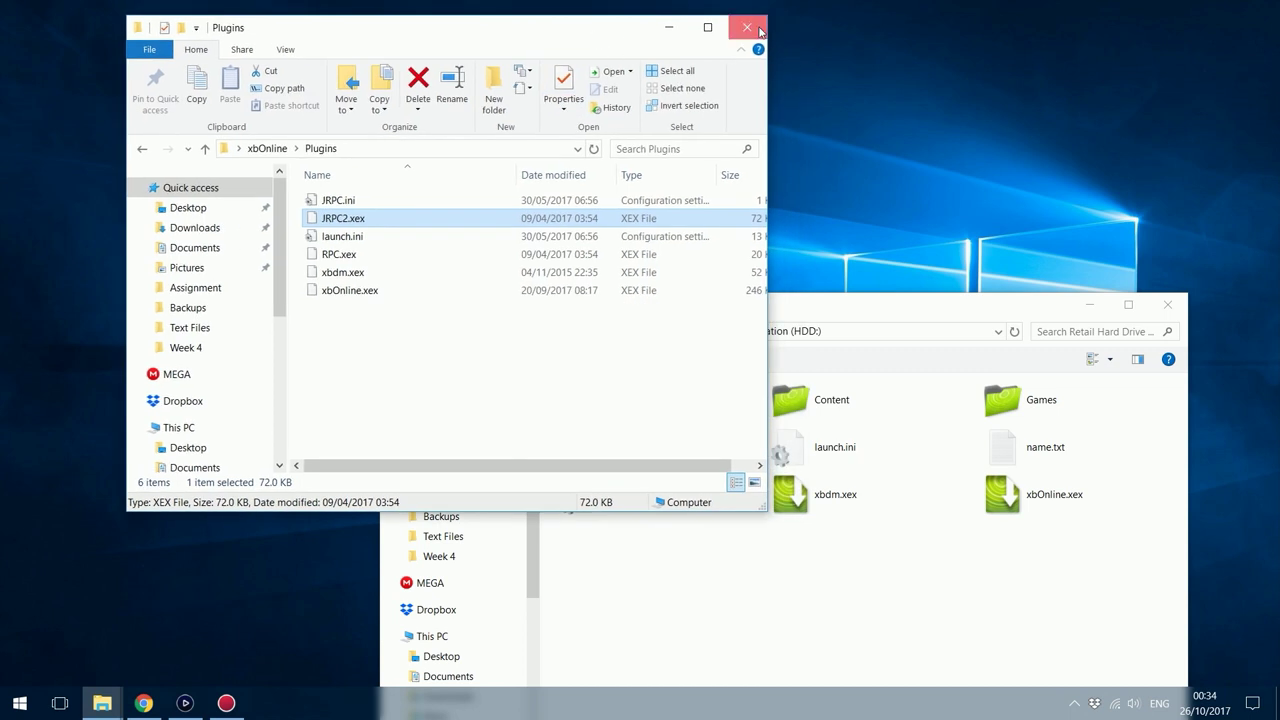
left_click(762, 23)
left_click_drag(983, 301, 928, 253)
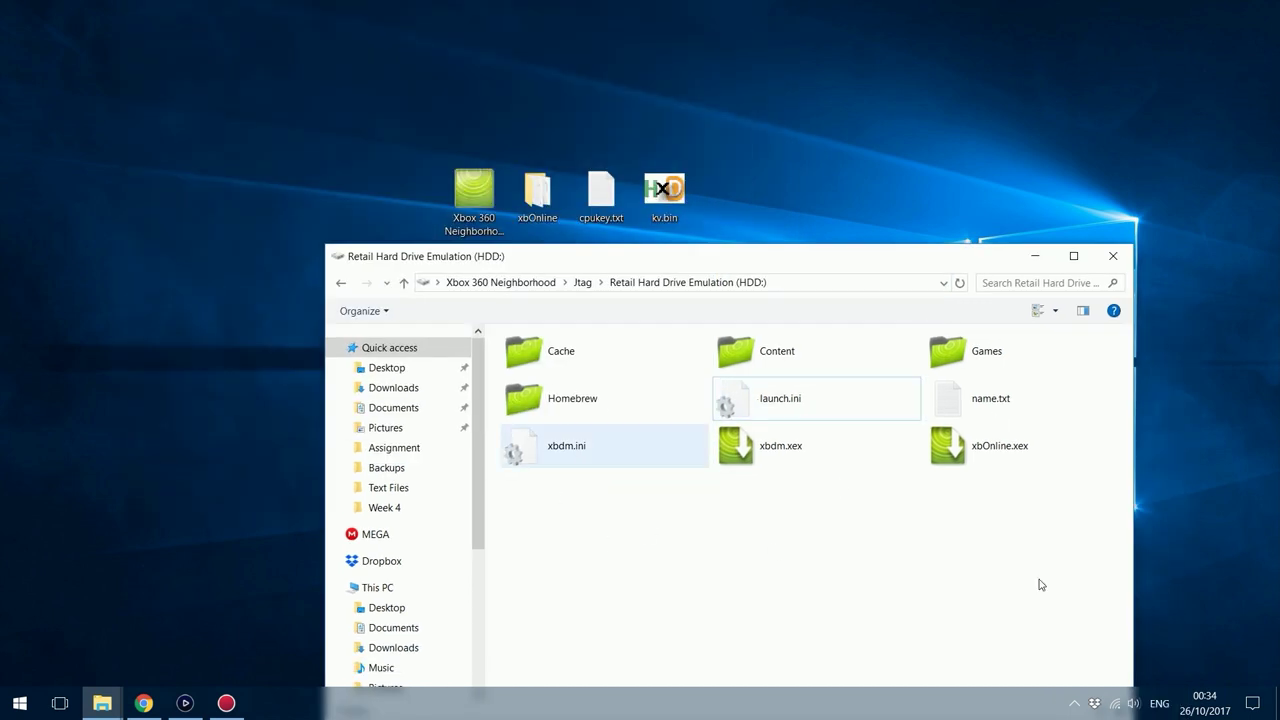
left_click(945, 447)
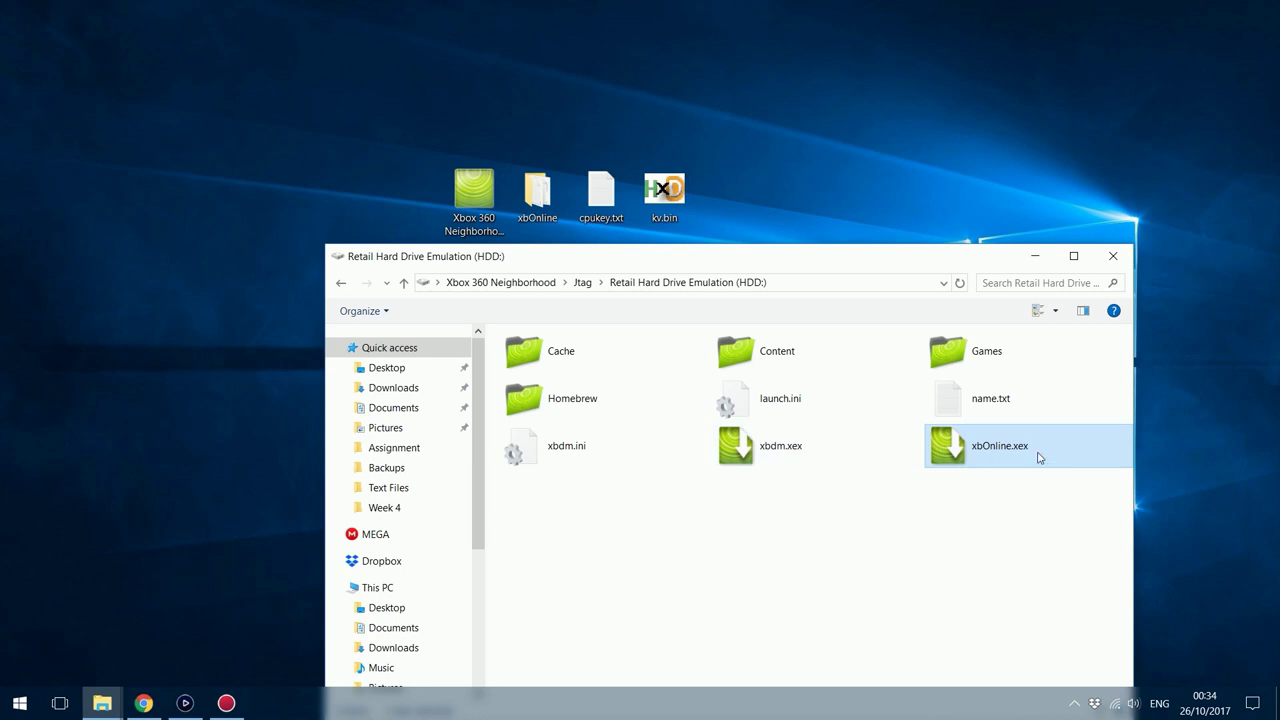
- Copy launch.ini from the console's HDD to the desktop and open the copy in Notepad
left_click_drag(549, 255, 634, 394)
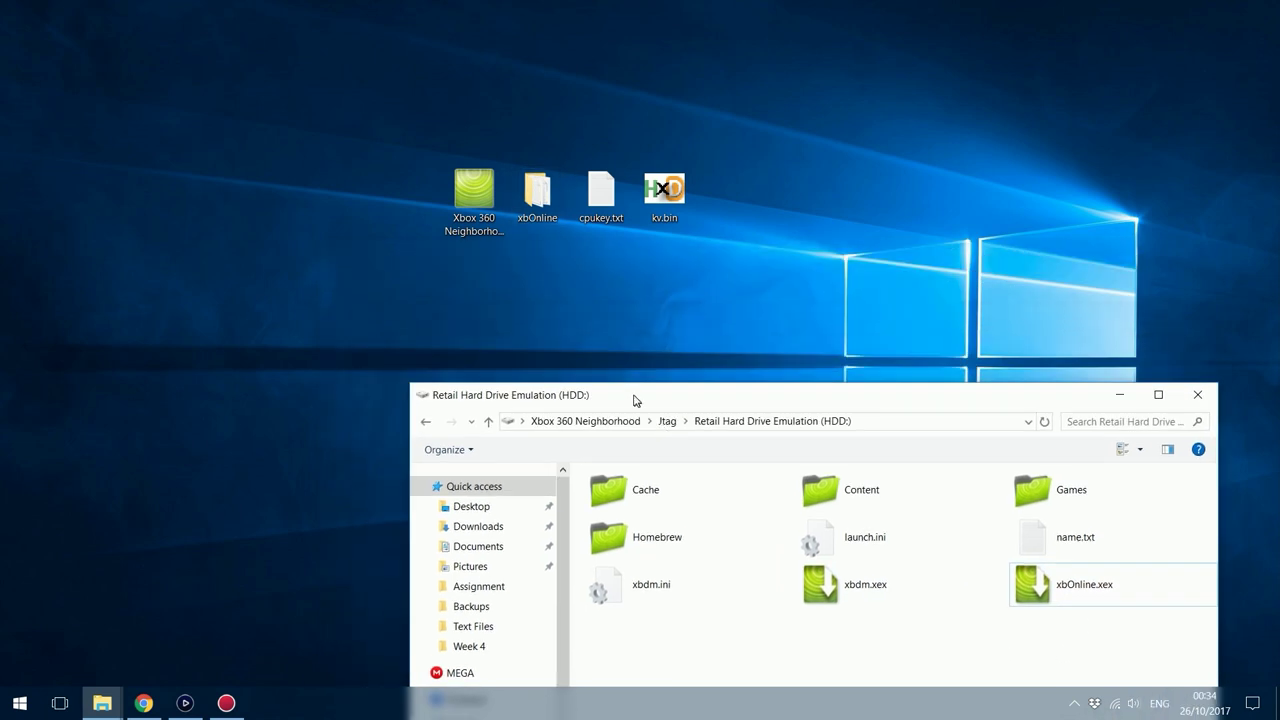
left_click(885, 561)
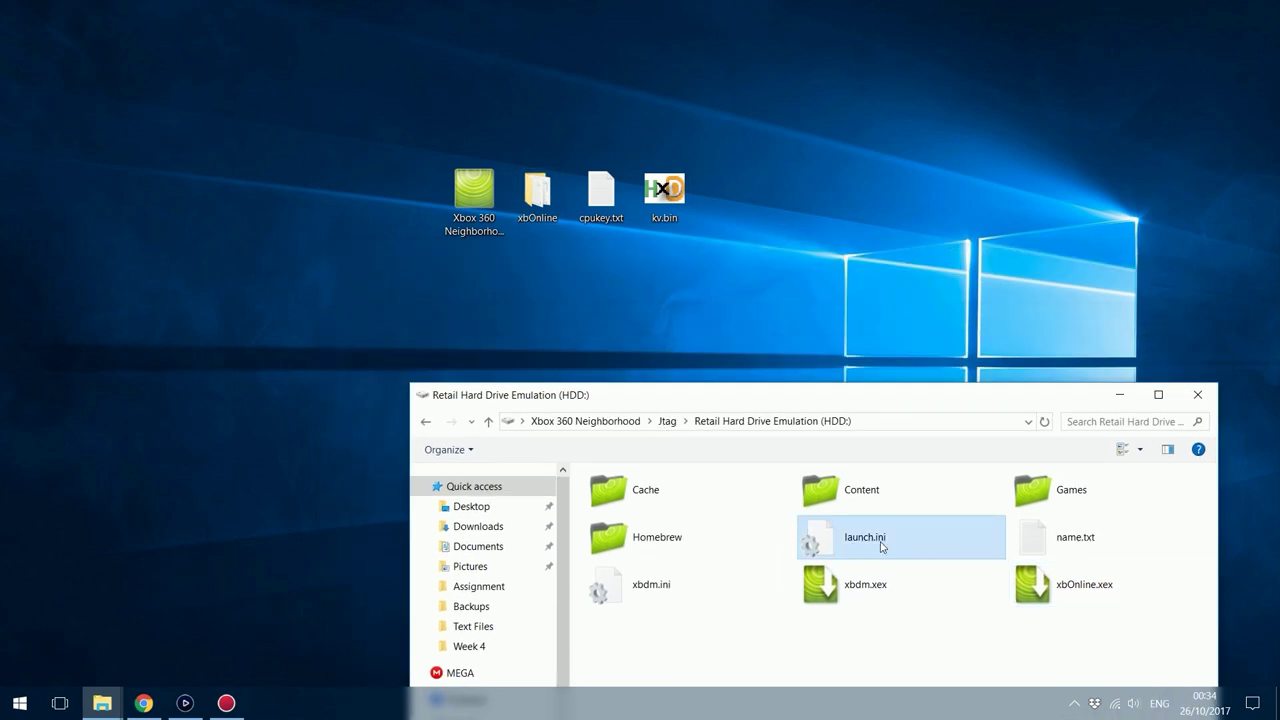
left_click_drag(883, 543, 744, 227)
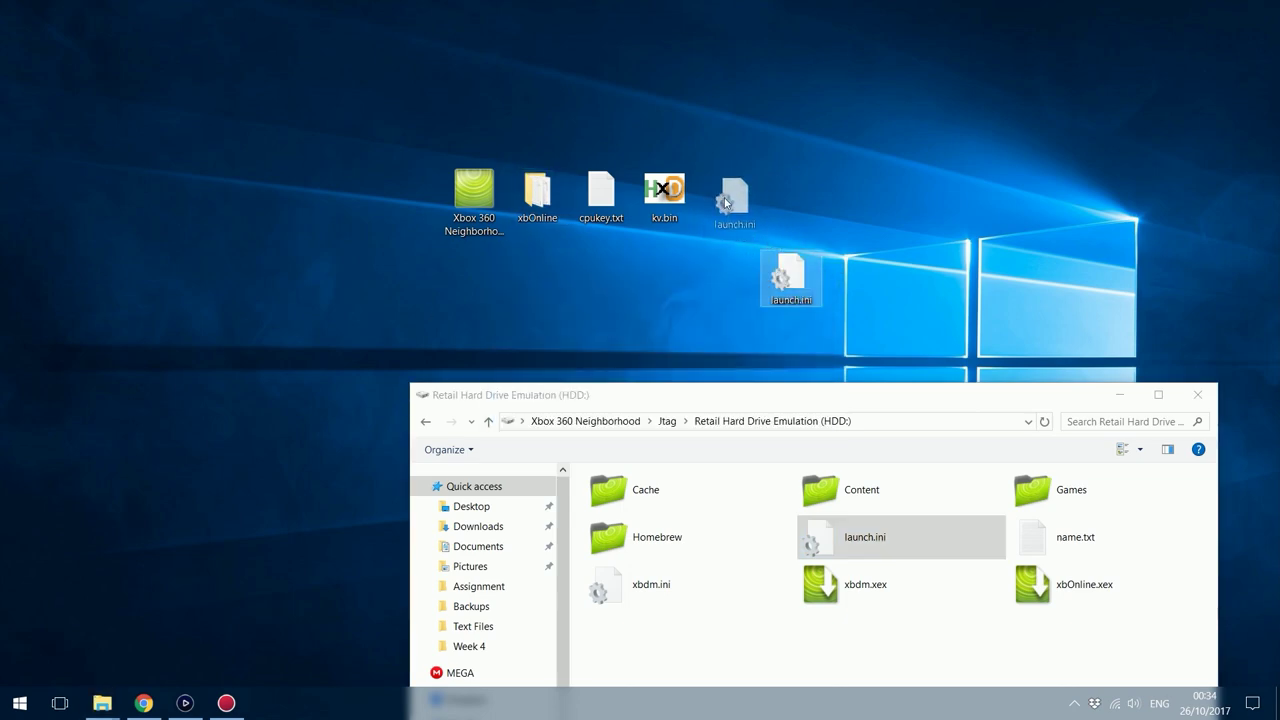
double_click(742, 190)
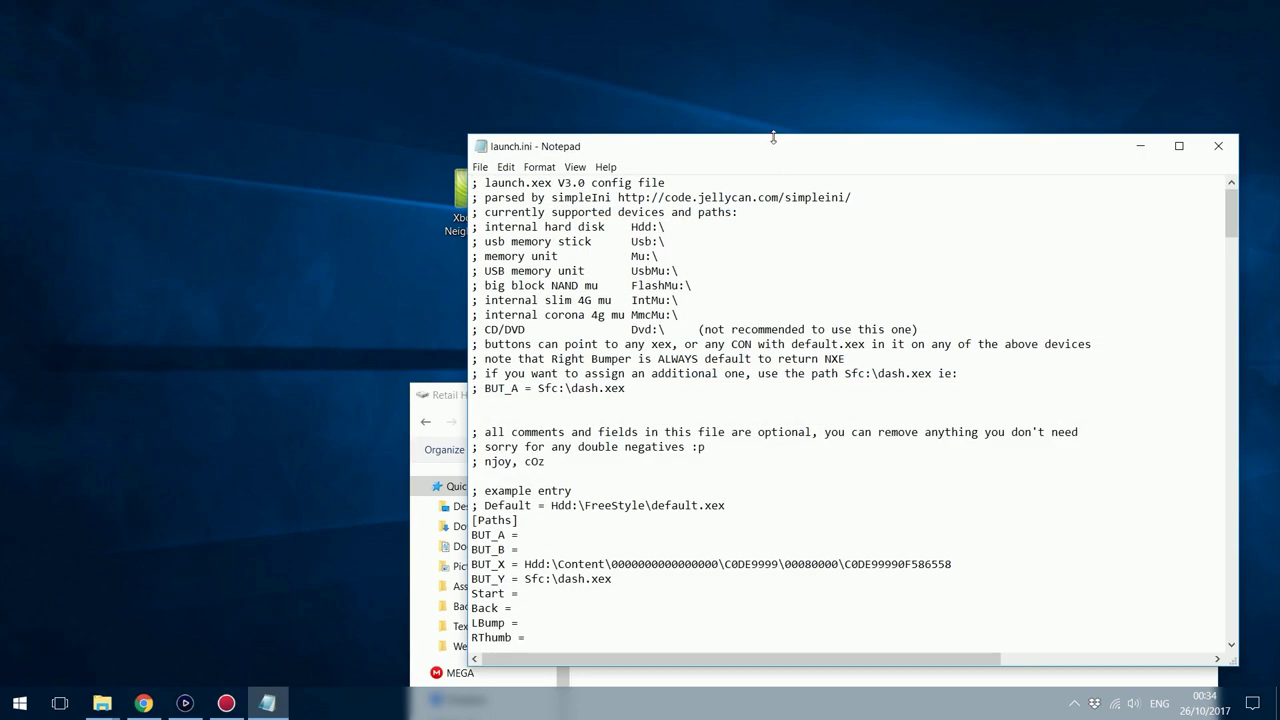
- Clear the Default path in the [Paths] section of launch.ini, leaving the entry blank
left_click_drag(772, 137, 692, 66)
scroll(714, 358, "down", 9)
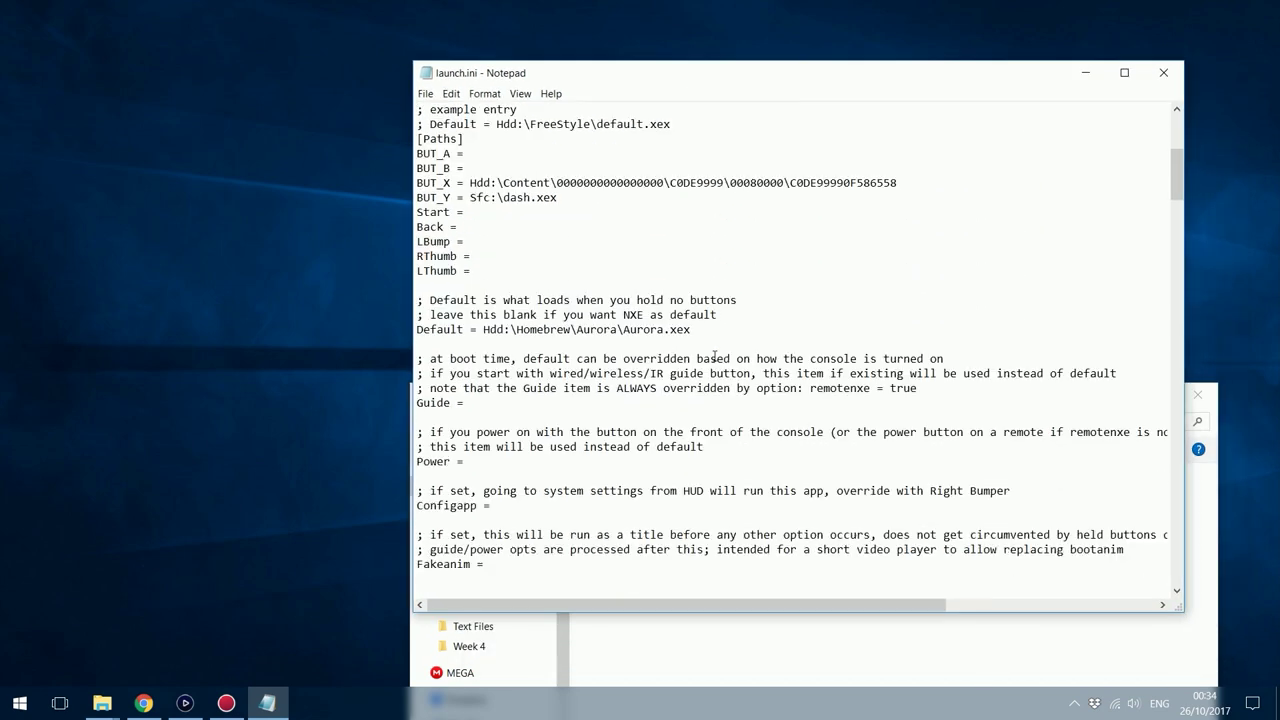
scroll(714, 358, "down", 8)
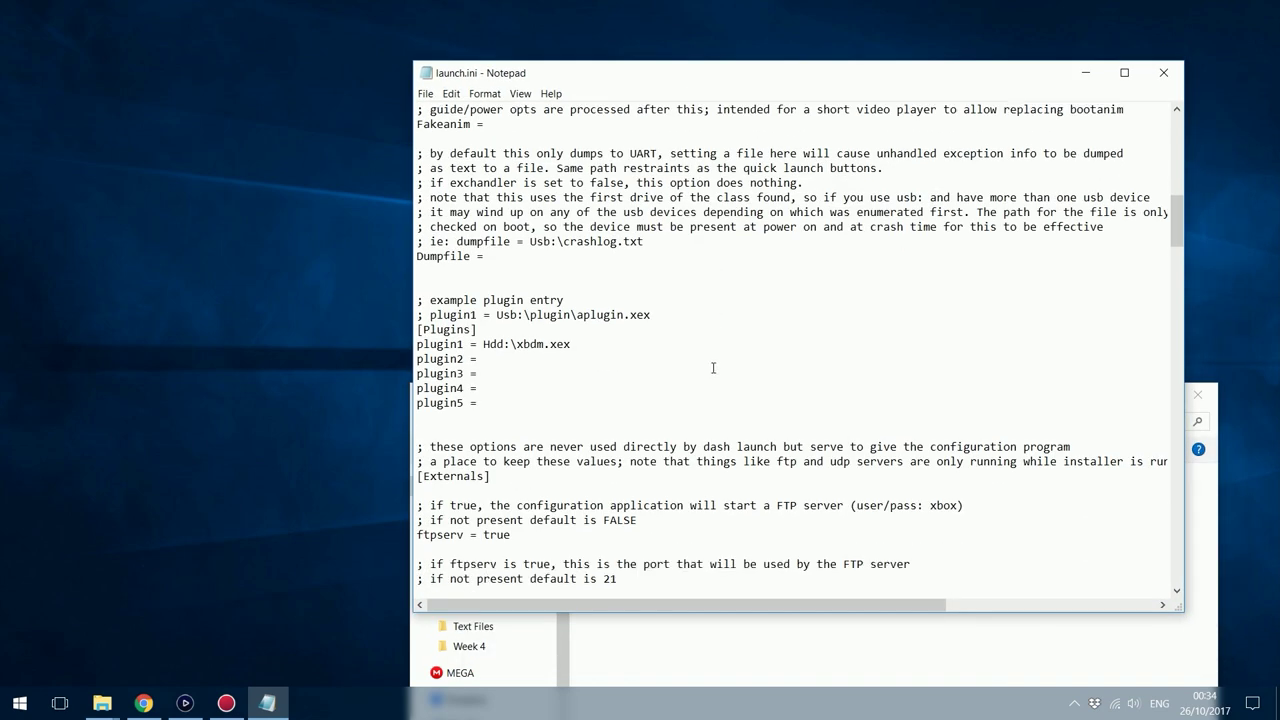
scroll(714, 366, "up", 10)
scroll(710, 374, "up", 1)
left_click_drag(432, 178, 487, 190)
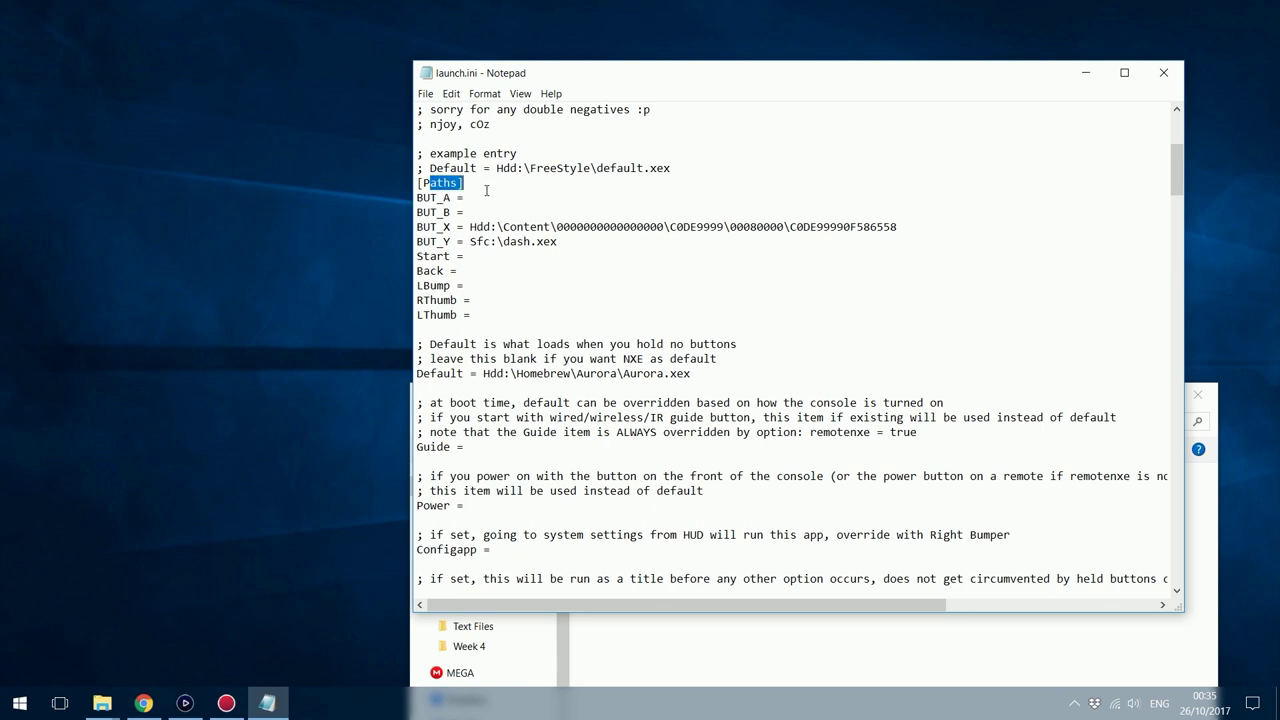
left_click_drag(417, 374, 692, 373)
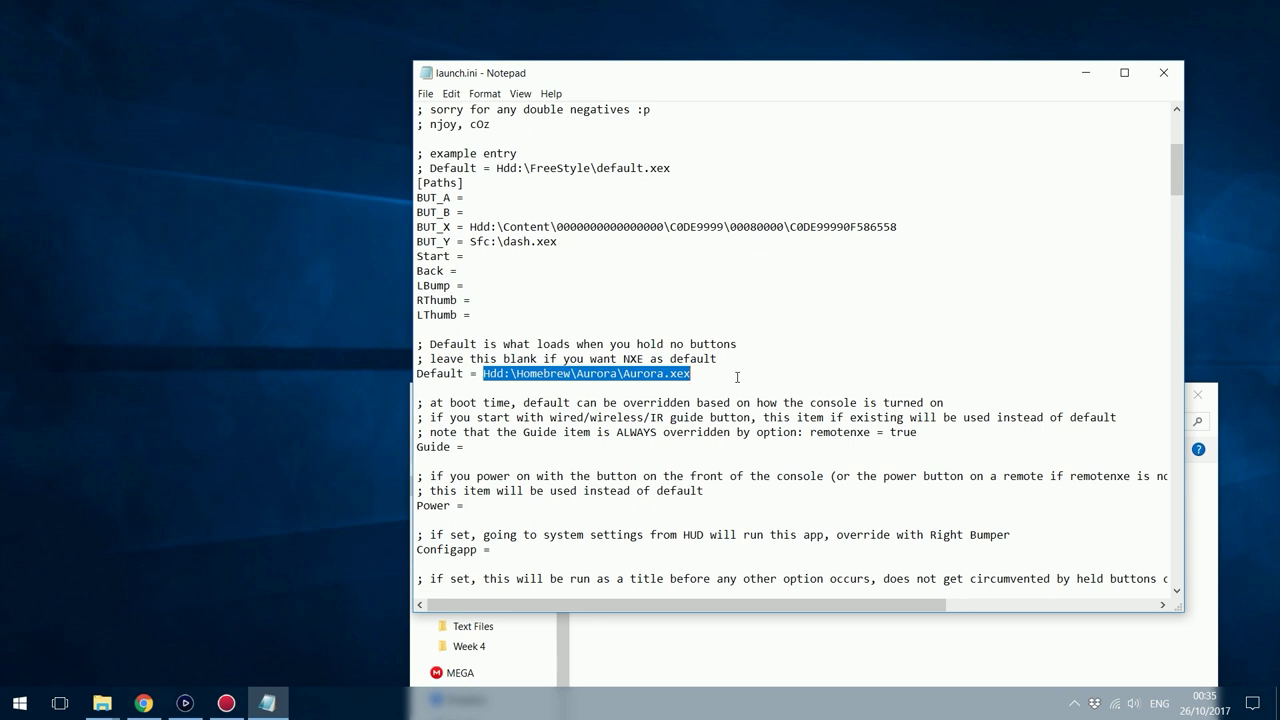
key("BackSpace")
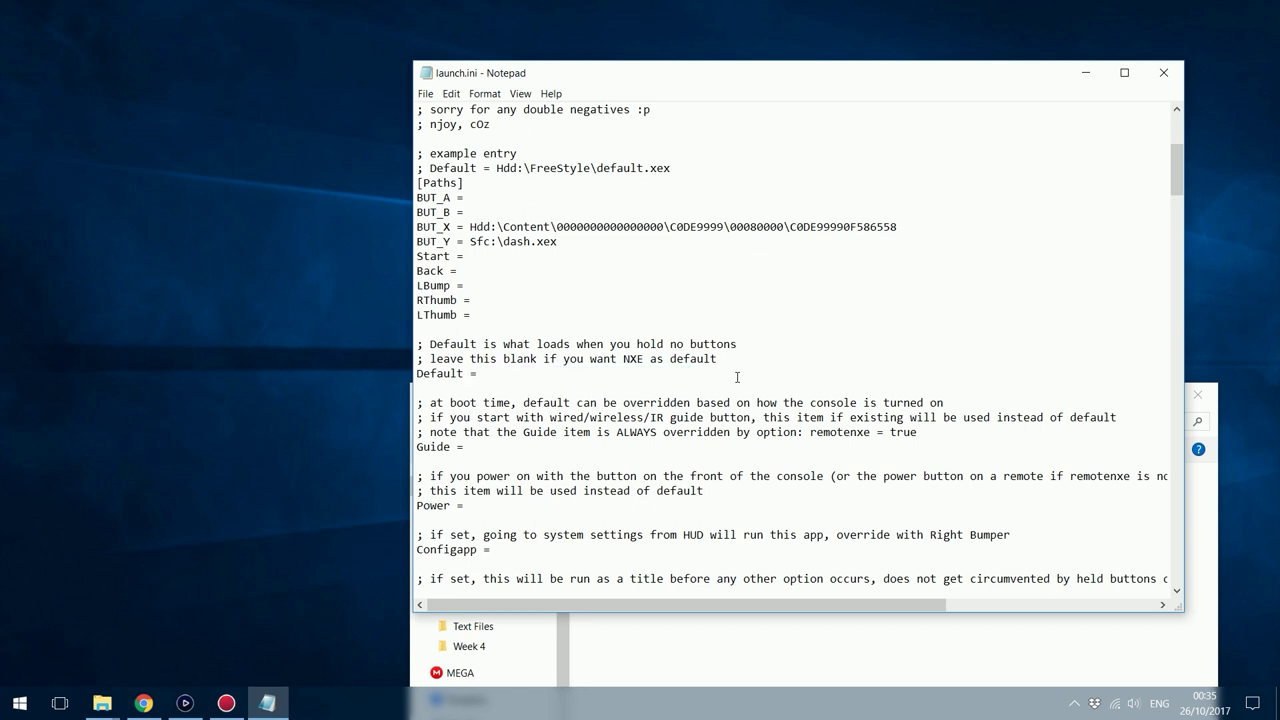
- Show the [Plugins] section of launch.ini and copy the file name xbOnline.xex from the console's HDD
scroll(737, 377, "down", 2)
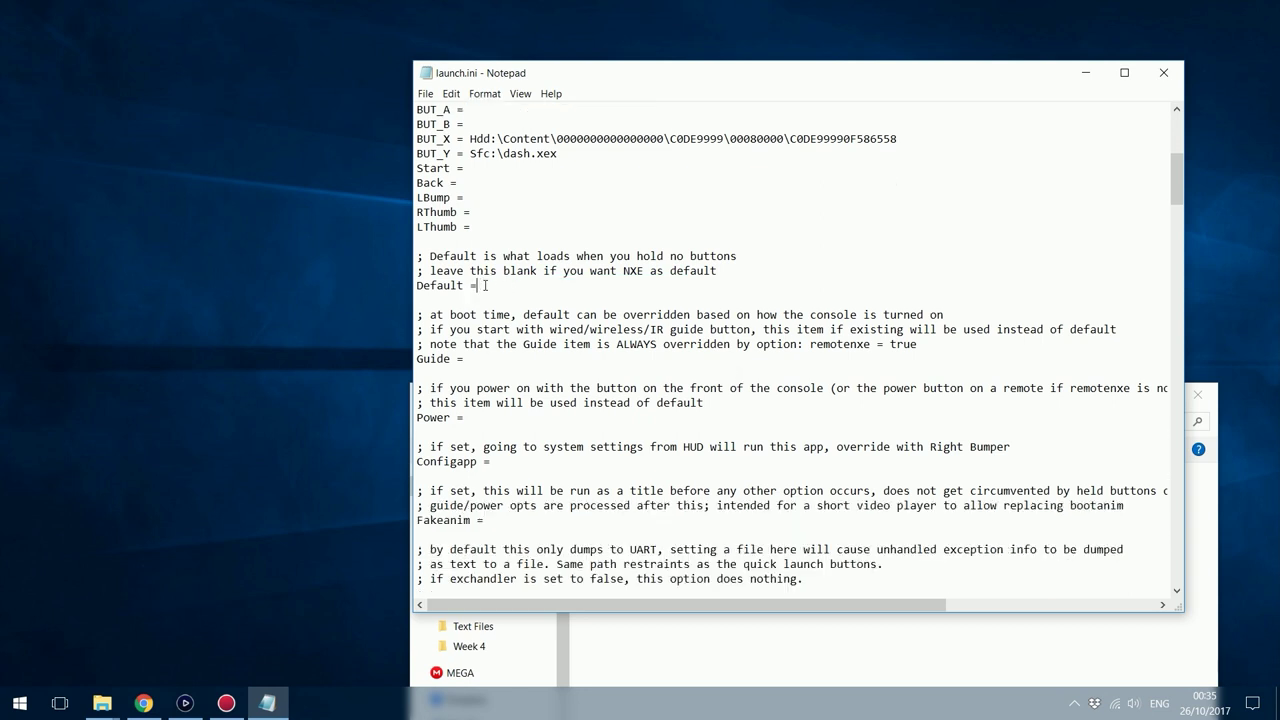
scroll(586, 346, "down", 8)
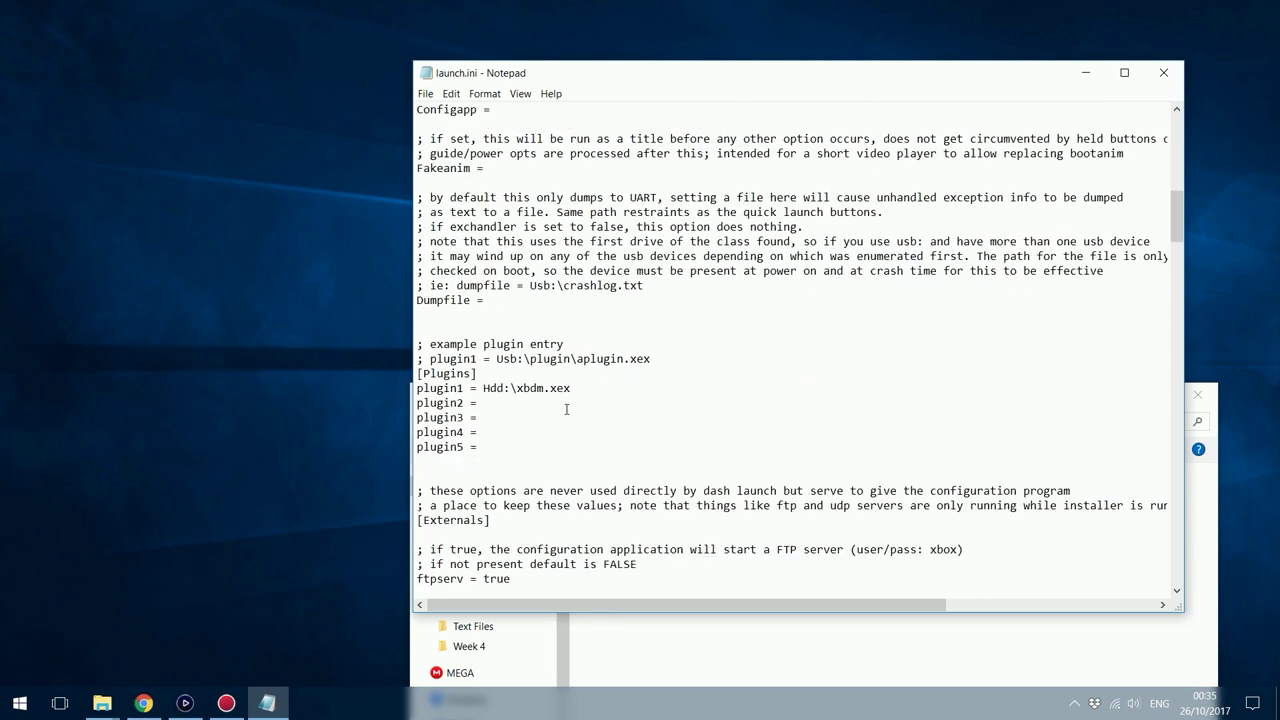
left_click_drag(890, 73, 533, 72)
right_click(1079, 591)
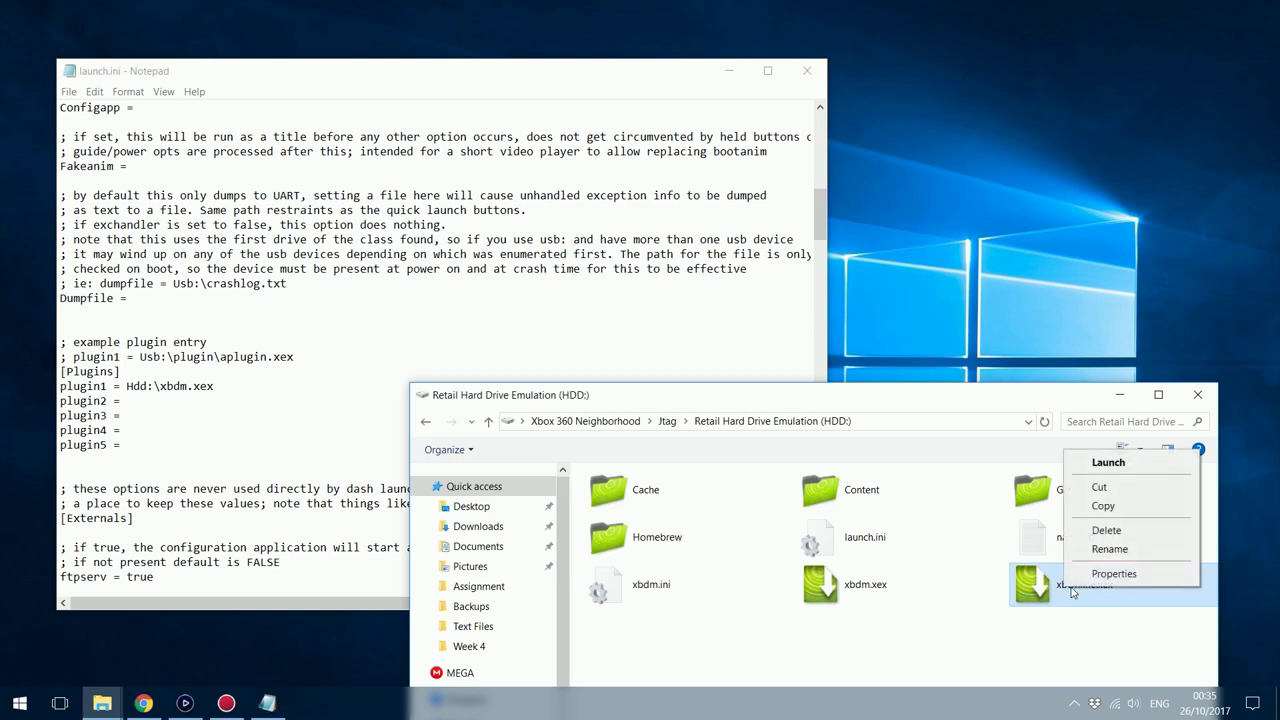
left_click(1100, 557)
key("ctrl+c")
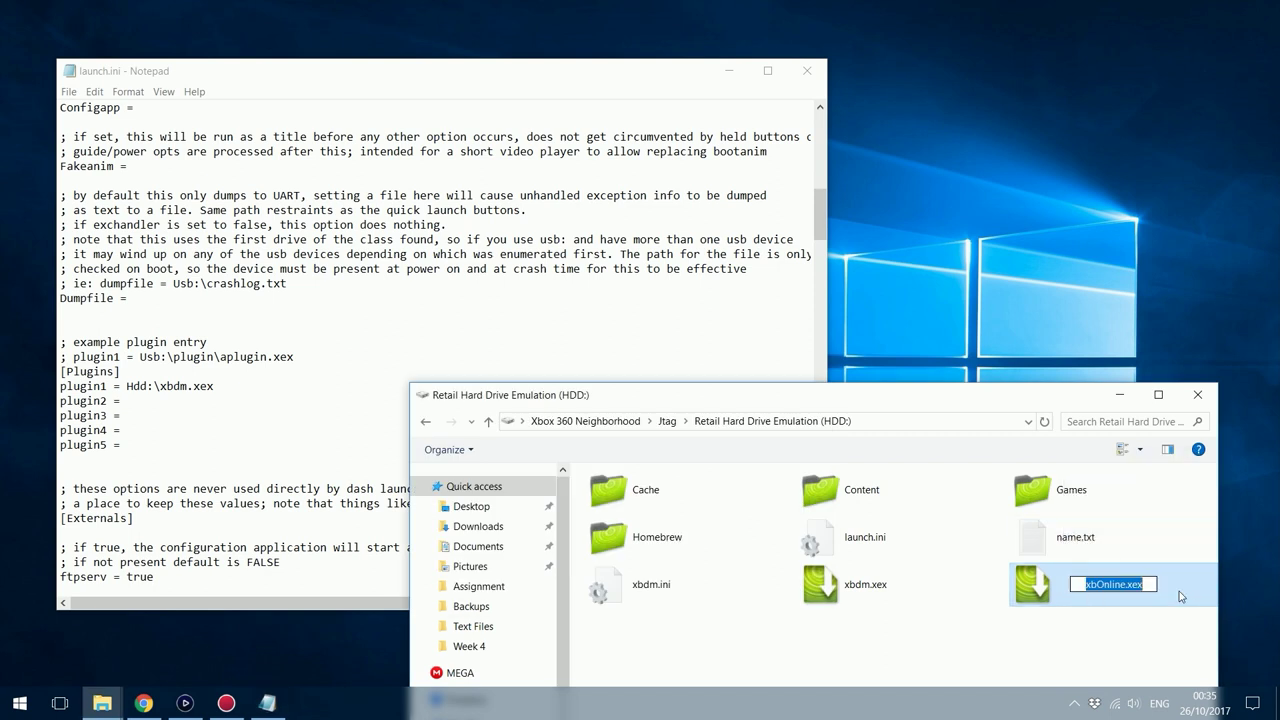
left_click(1125, 648)
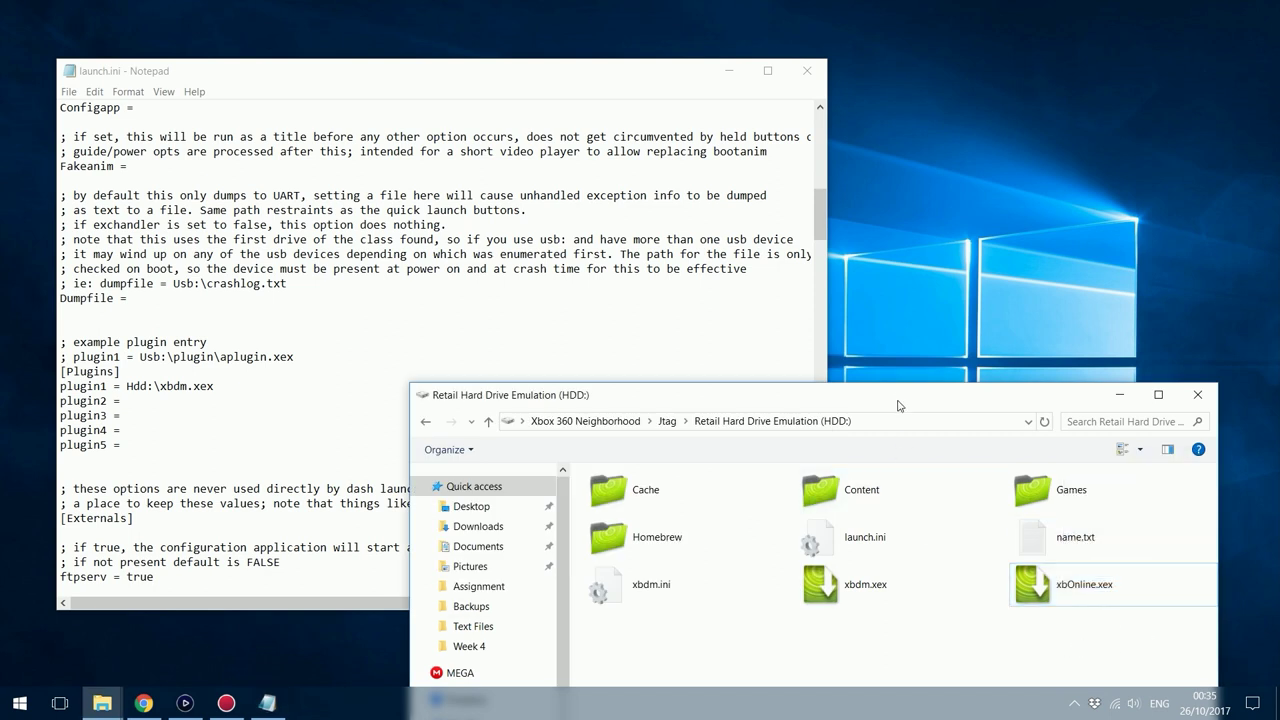
- Set plugin2 in the [Plugins] section of launch.ini to Hdd:\xbOnline.xex and save the file
left_click_drag(896, 400, 949, 375)
left_click(152, 406)
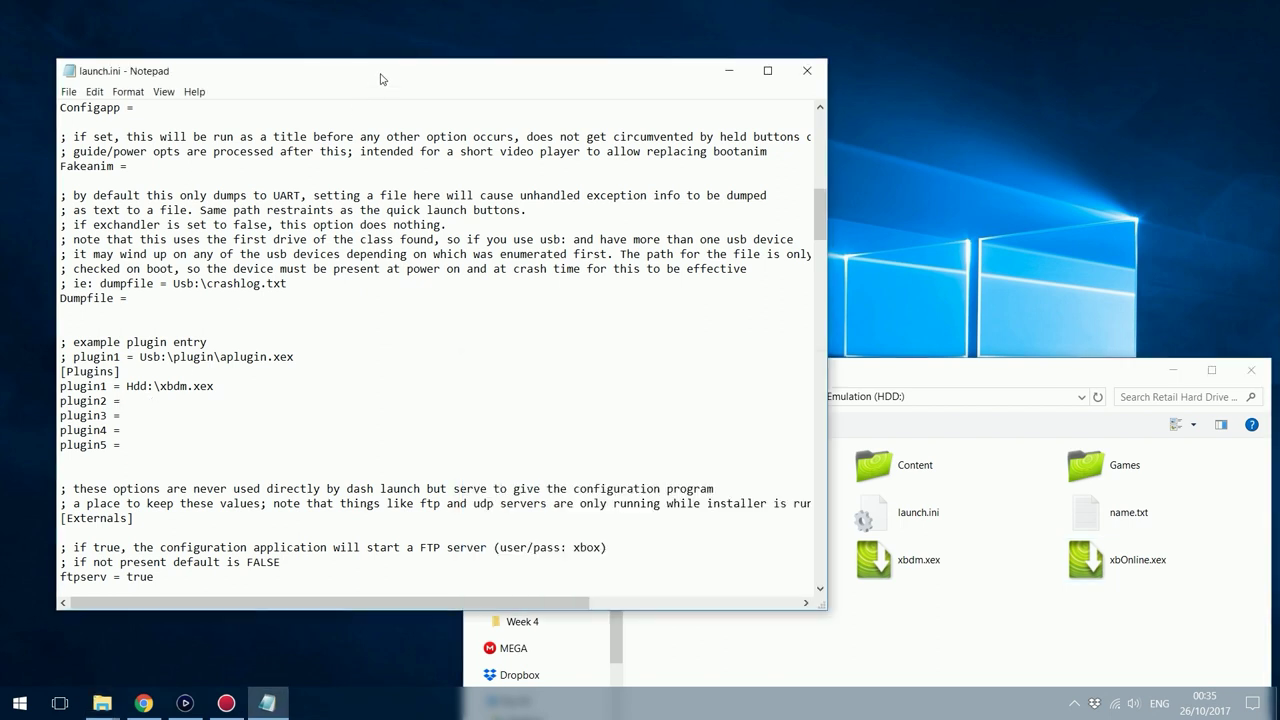
left_click_drag(383, 79, 560, 80)
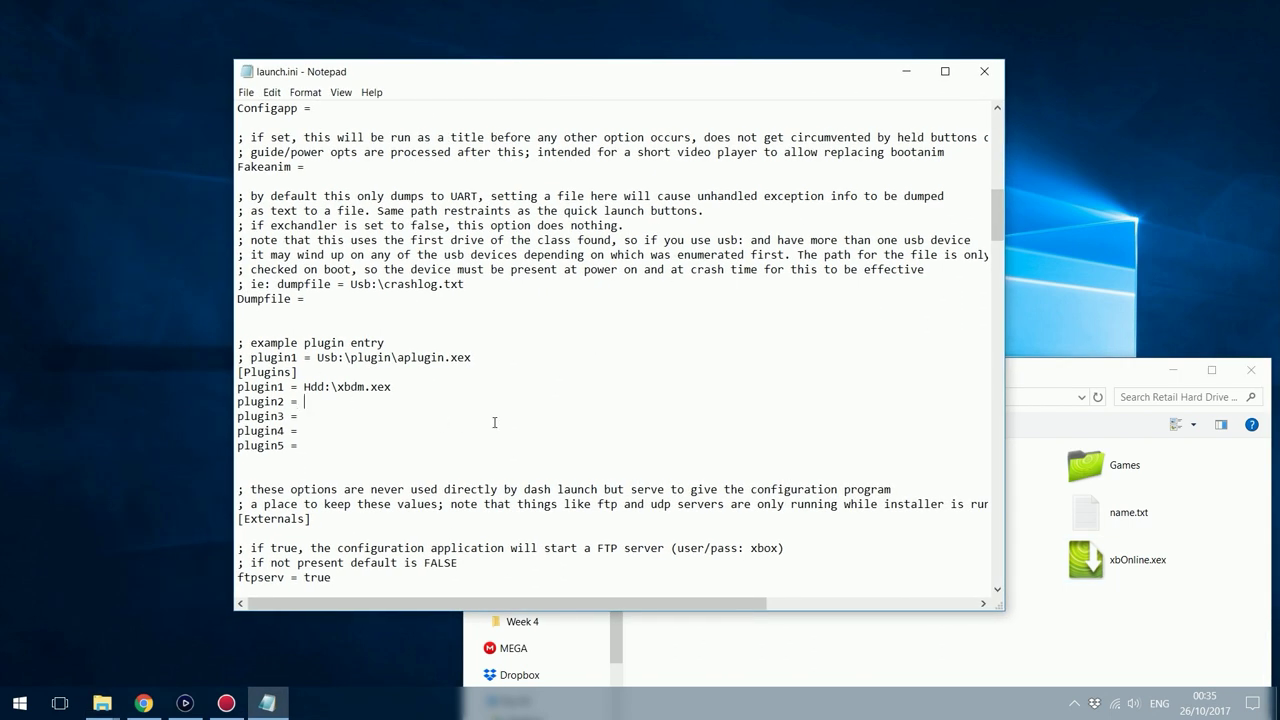
type("Hdd:\\")
key("ctrl+v")
left_click(245, 92)
left_click(262, 141)
- Examine the liveblock and livestrong settings and their values in launch.ini
left_click_drag(999, 204, 980, 400)
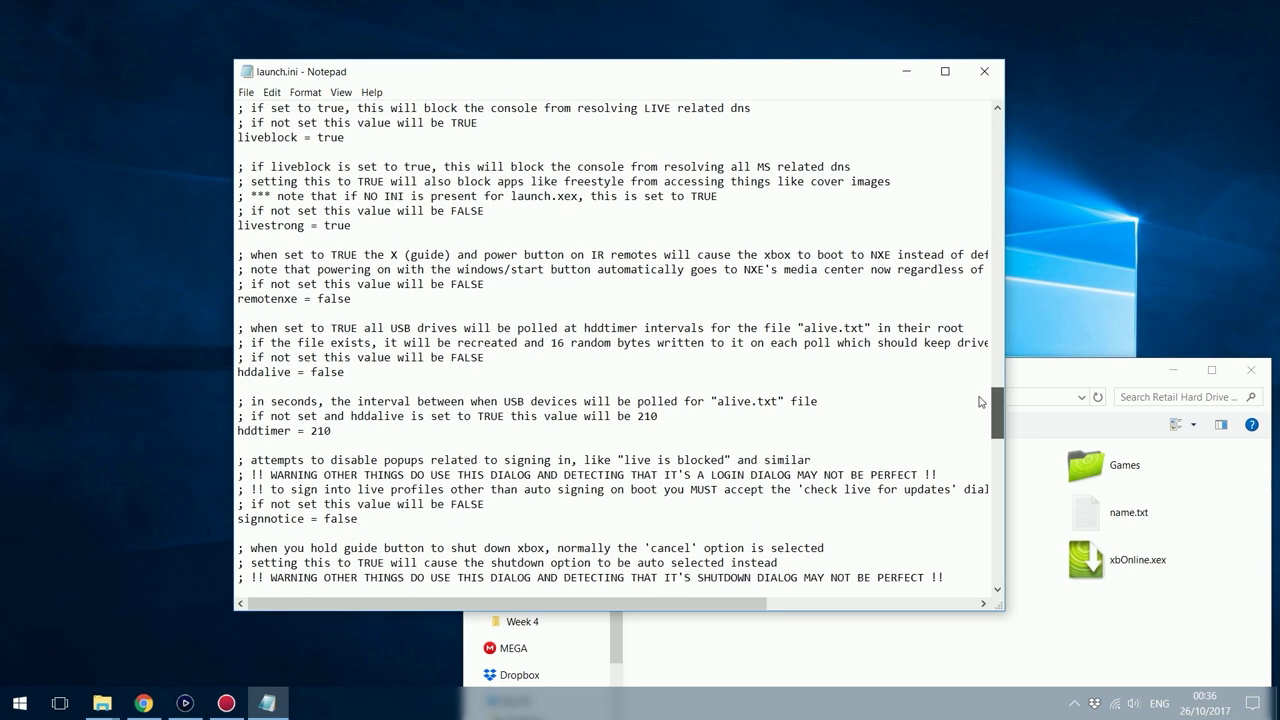
scroll(275, 230, "up", 2)
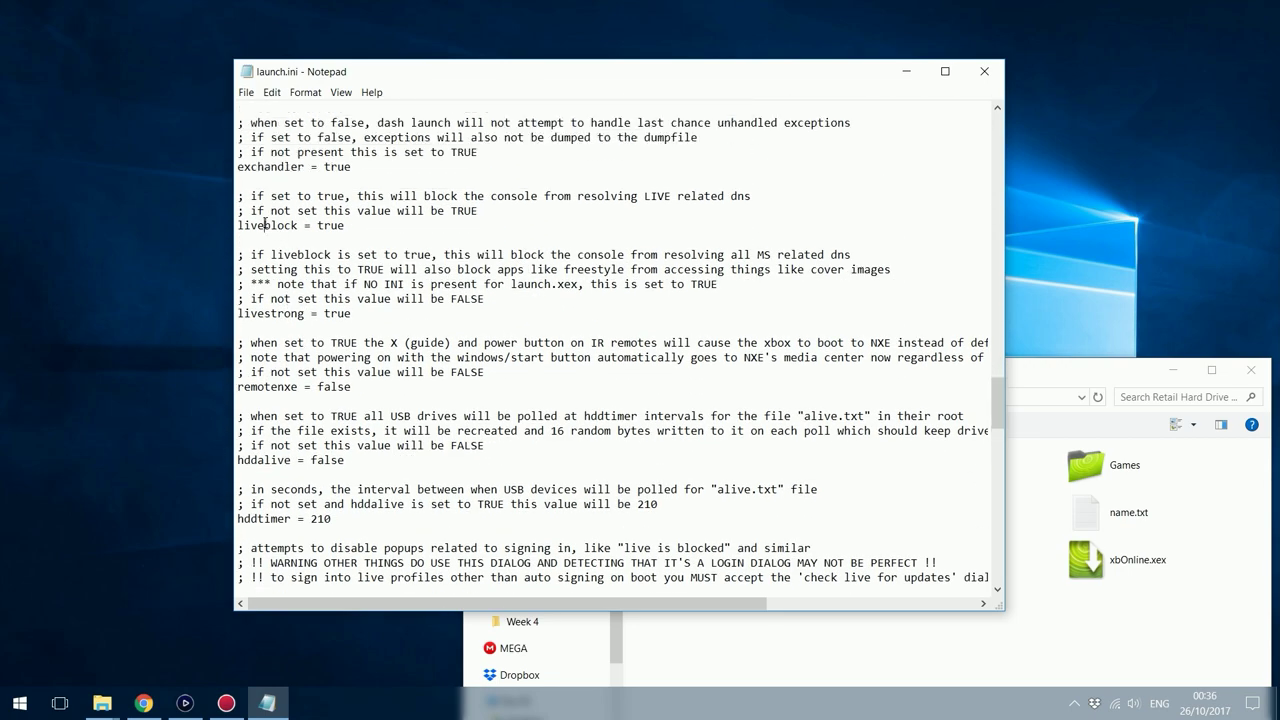
double_click(265, 226)
double_click(294, 313)
double_click(332, 227)
left_click(340, 330)
key("Down")
double_click(338, 314)
double_click(336, 226)
double_click(337, 313)
- Change liveblock to false in launch.ini and restore it to true
double_click(333, 228)
type("false")
key("BackSpace")
key("BackSpace")
key("BackSpace")
key("BackSpace")
key("BackSpace")
type("true")
double_click(330, 224)
- Close Notepad and copy the edited launch.ini from the desktop to the console's HDD root
left_click(1002, 70)
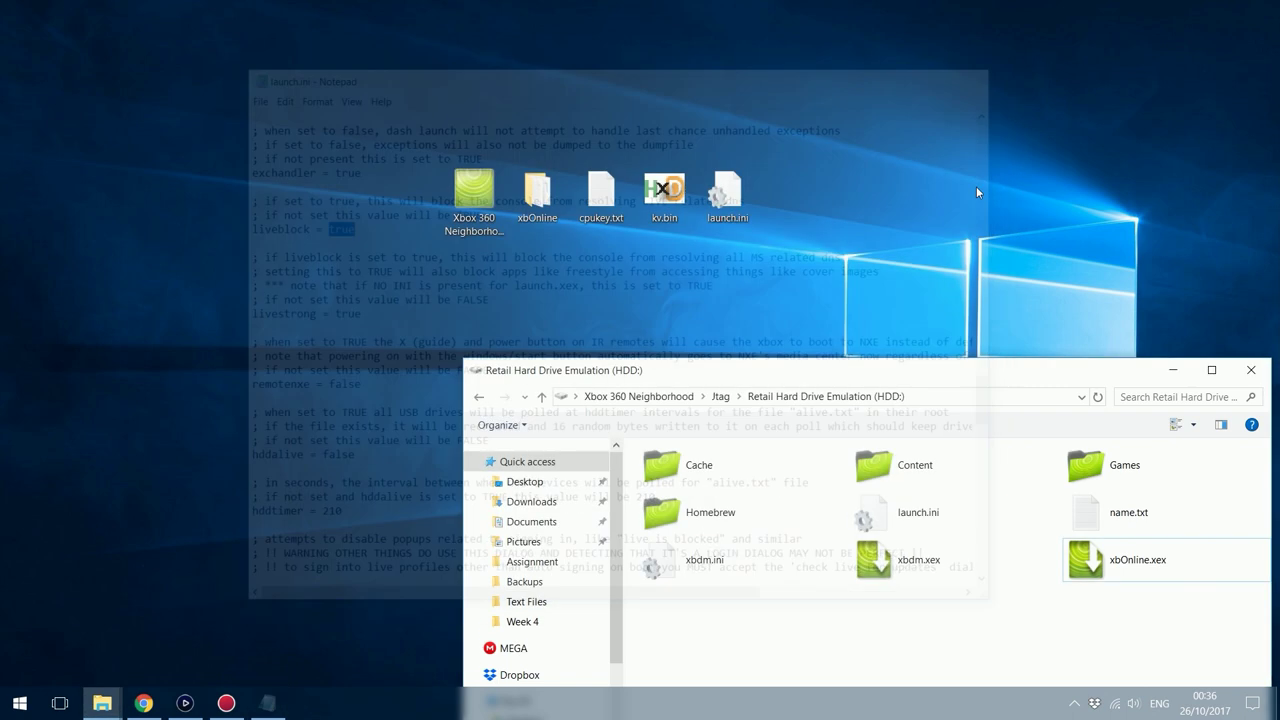
left_click_drag(725, 198, 851, 623)
left_click(527, 426)
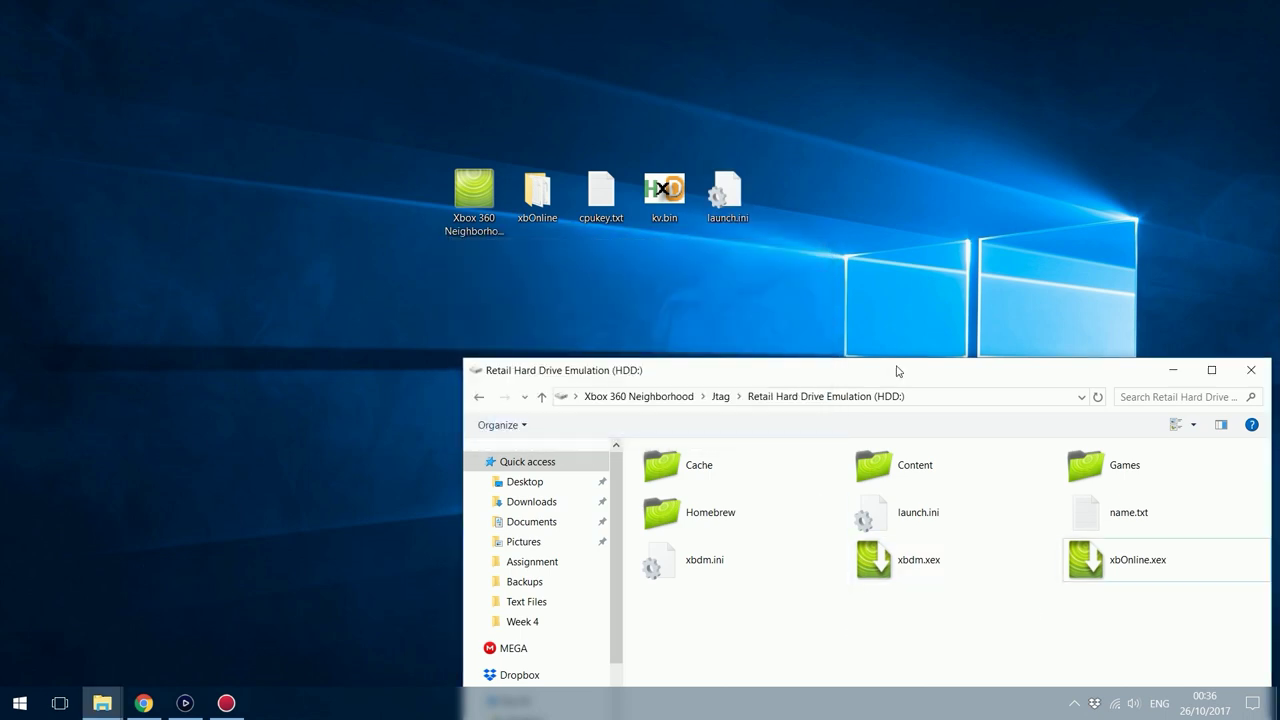
left_click_drag(894, 366, 760, 294)
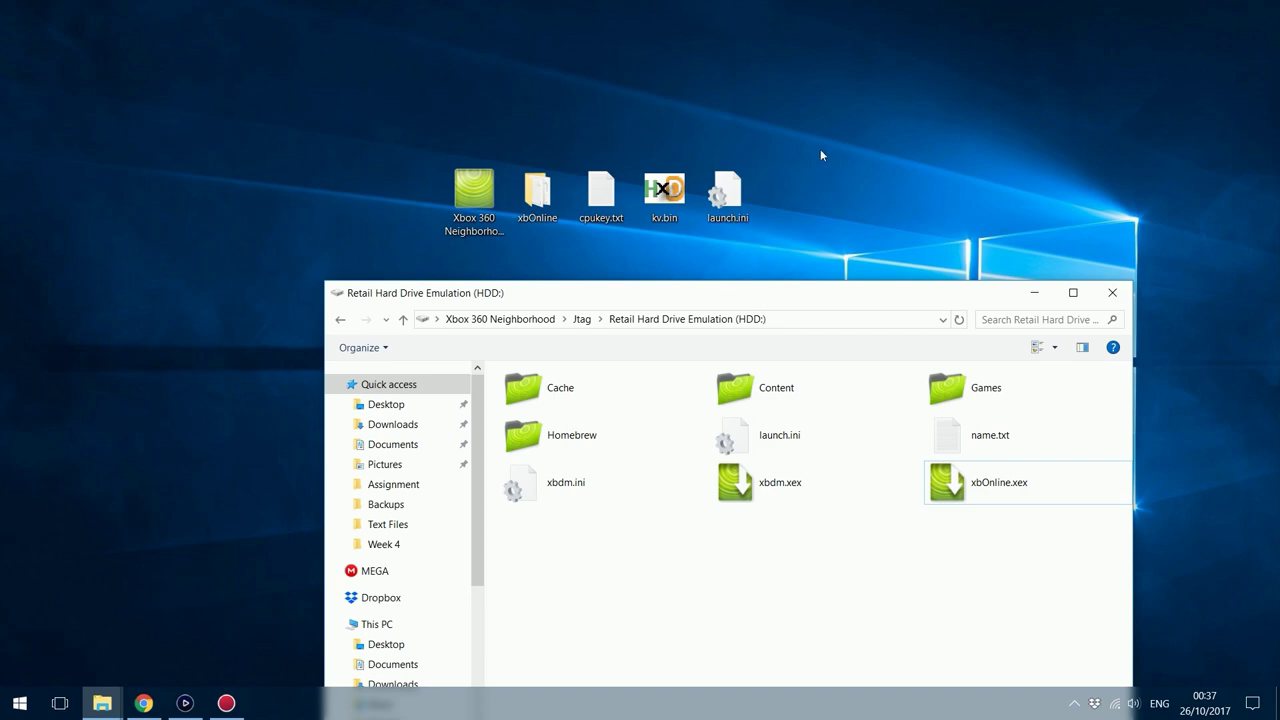
- Switch to Chrome, examine the unshared token offers on instant-token.com, and minimize the browser
left_click(727, 195)
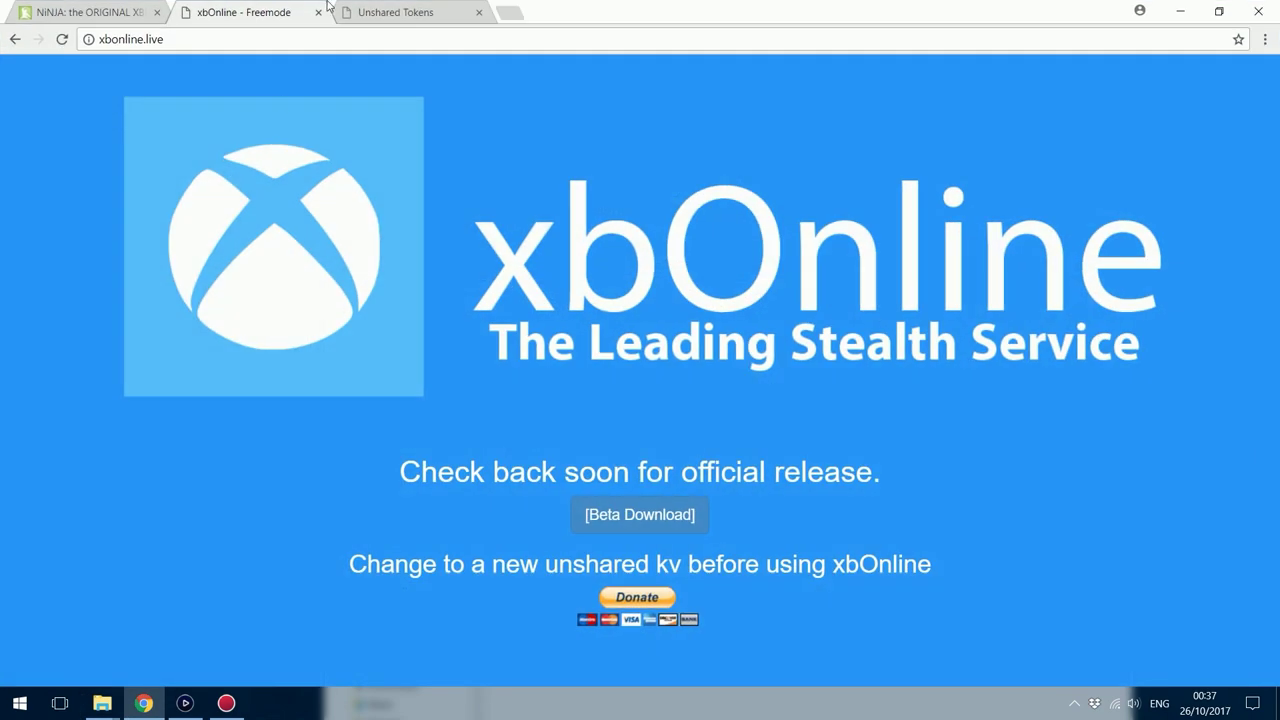
left_click(395, 12)
left_click_drag(195, 39, 98, 39)
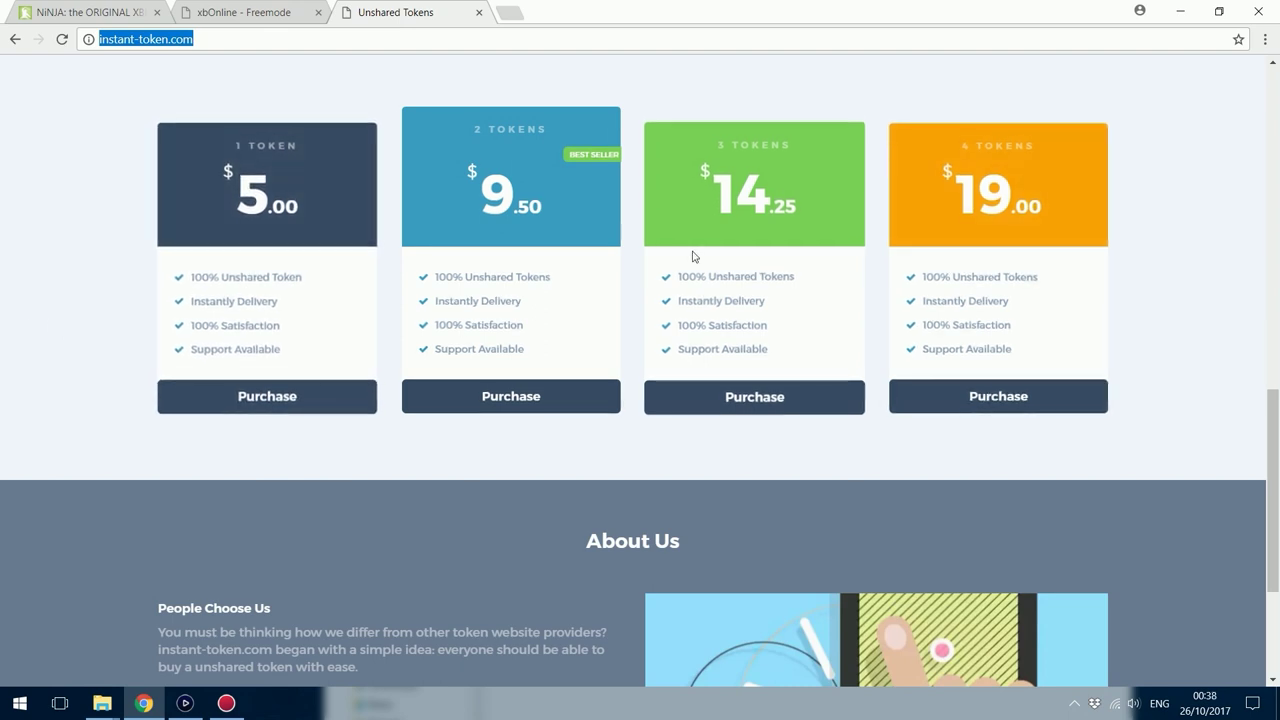
left_click(1180, 11)
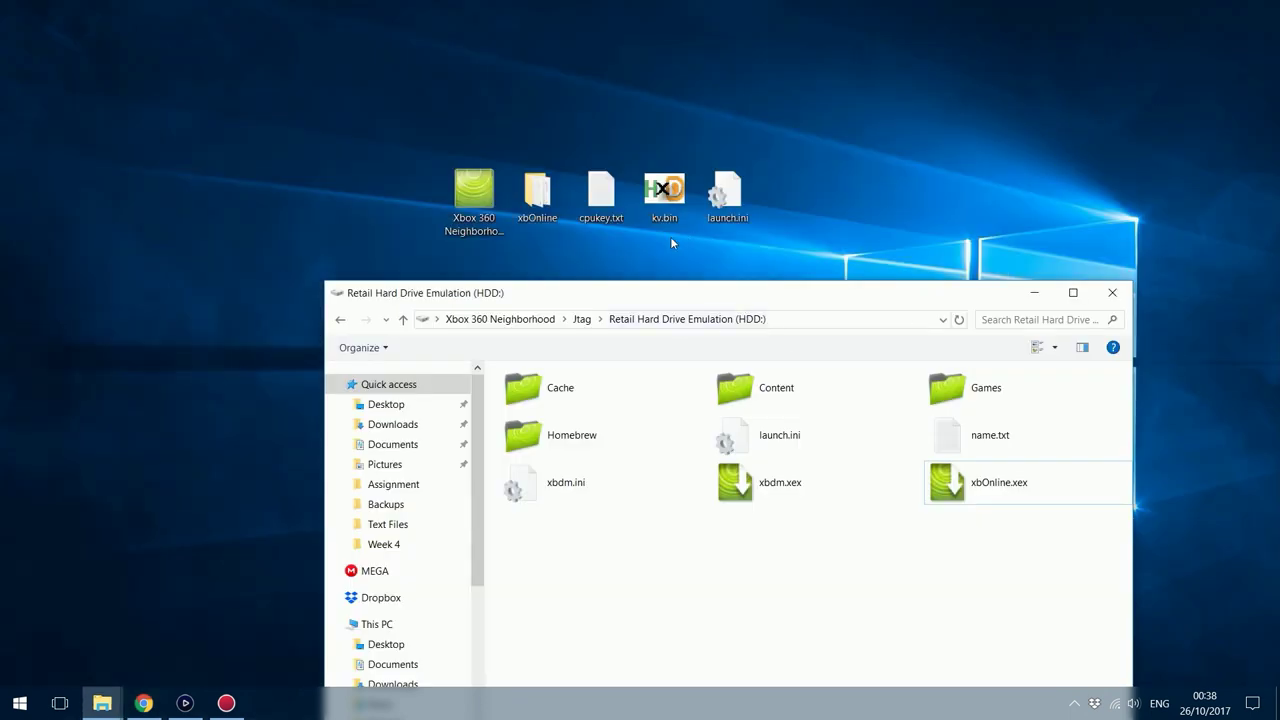
- Copy kv.bin from the desktop to the console's HDD root
left_click_drag(592, 224, 665, 243)
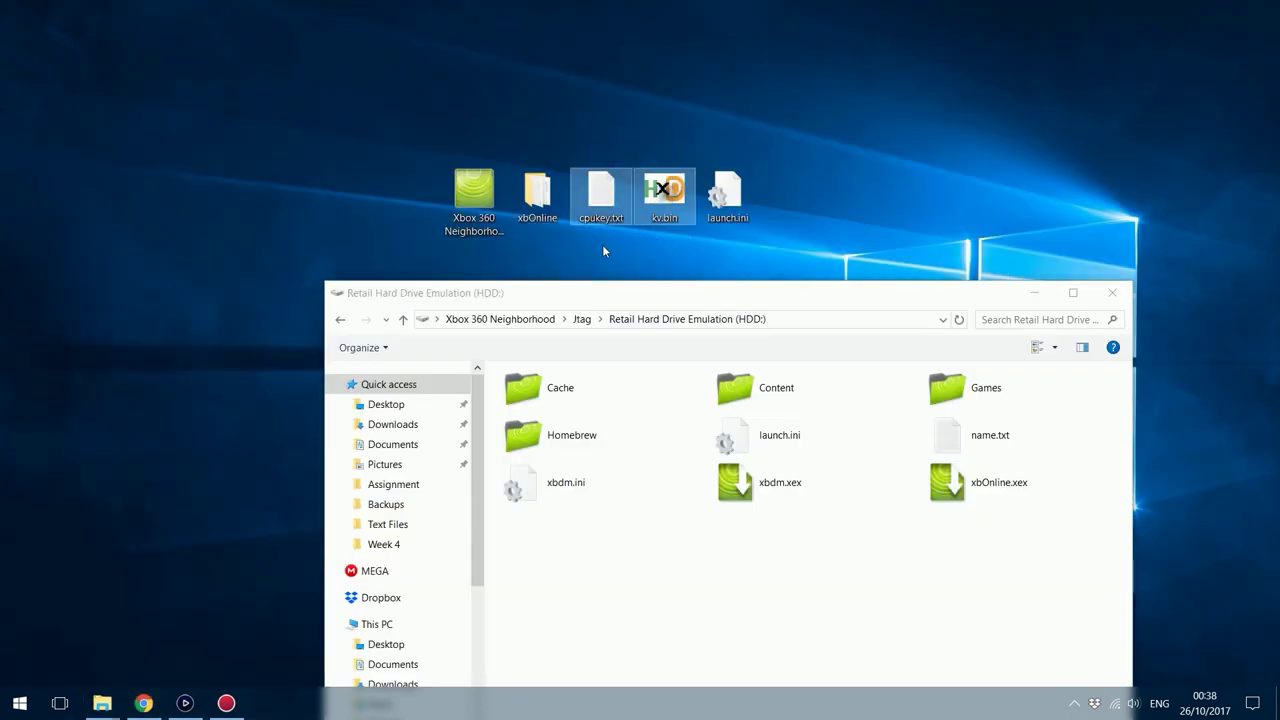
left_click(666, 200)
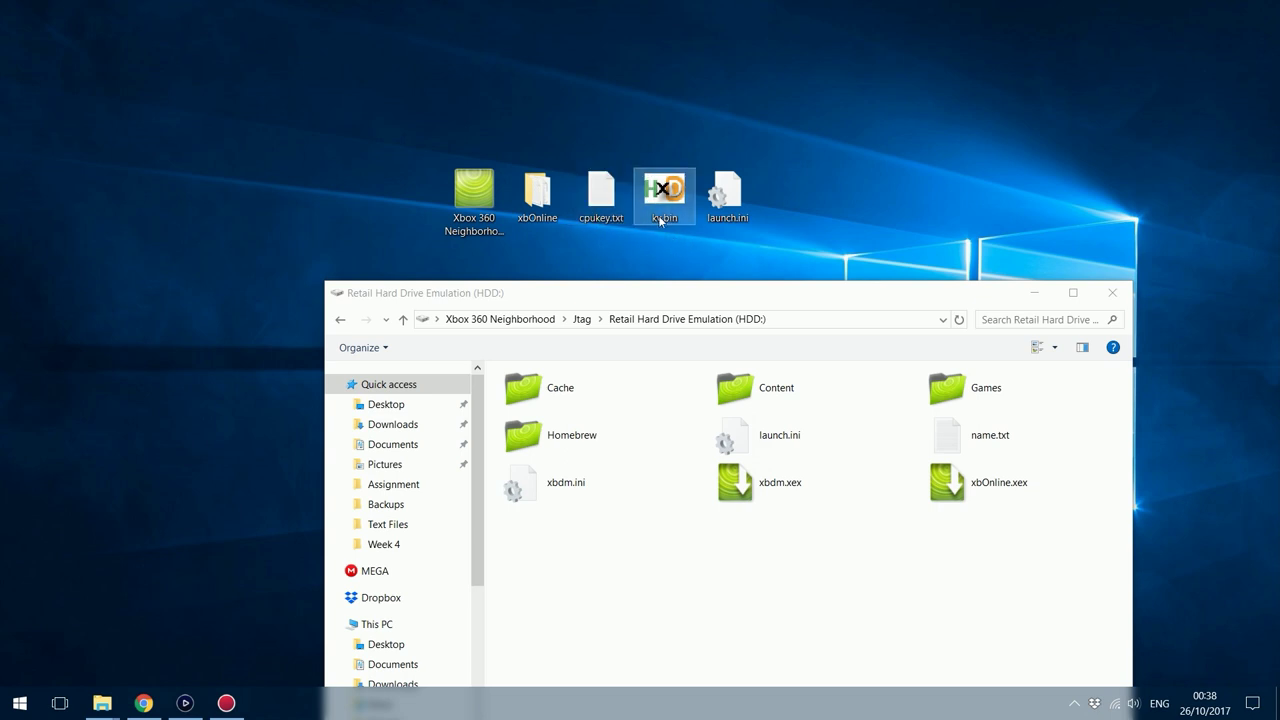
left_click(588, 206)
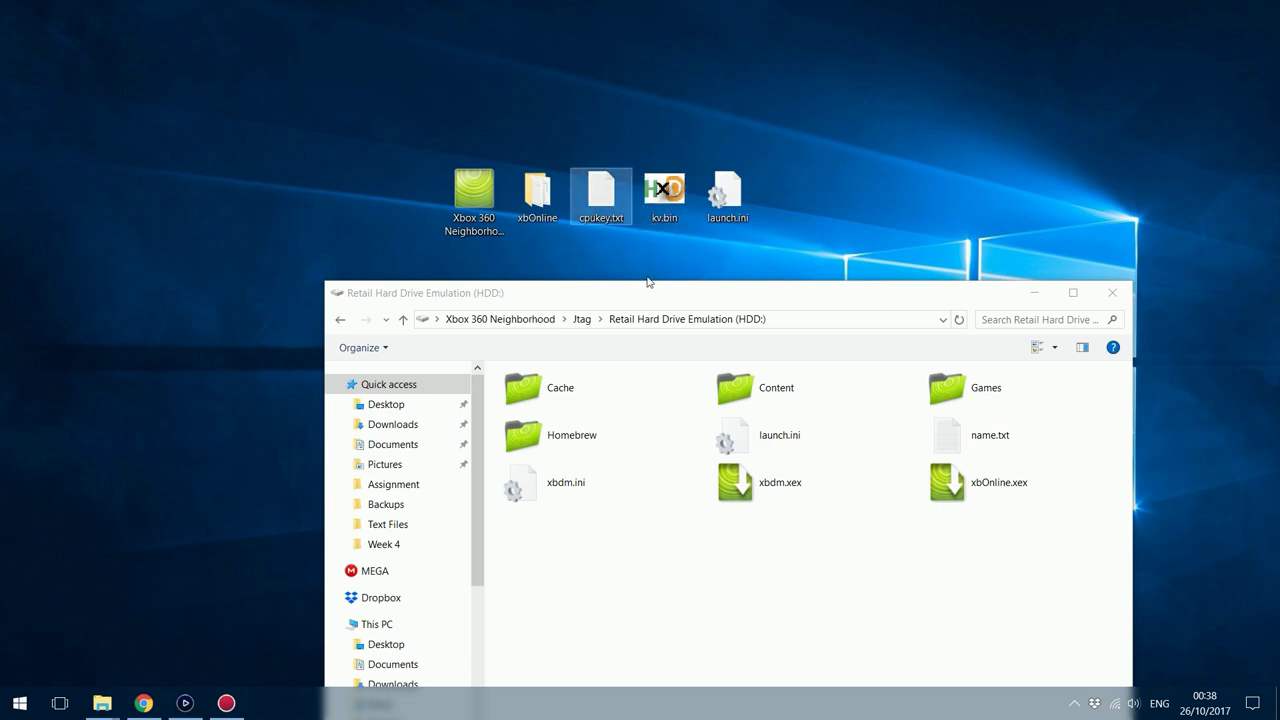
left_click_drag(649, 297, 631, 313)
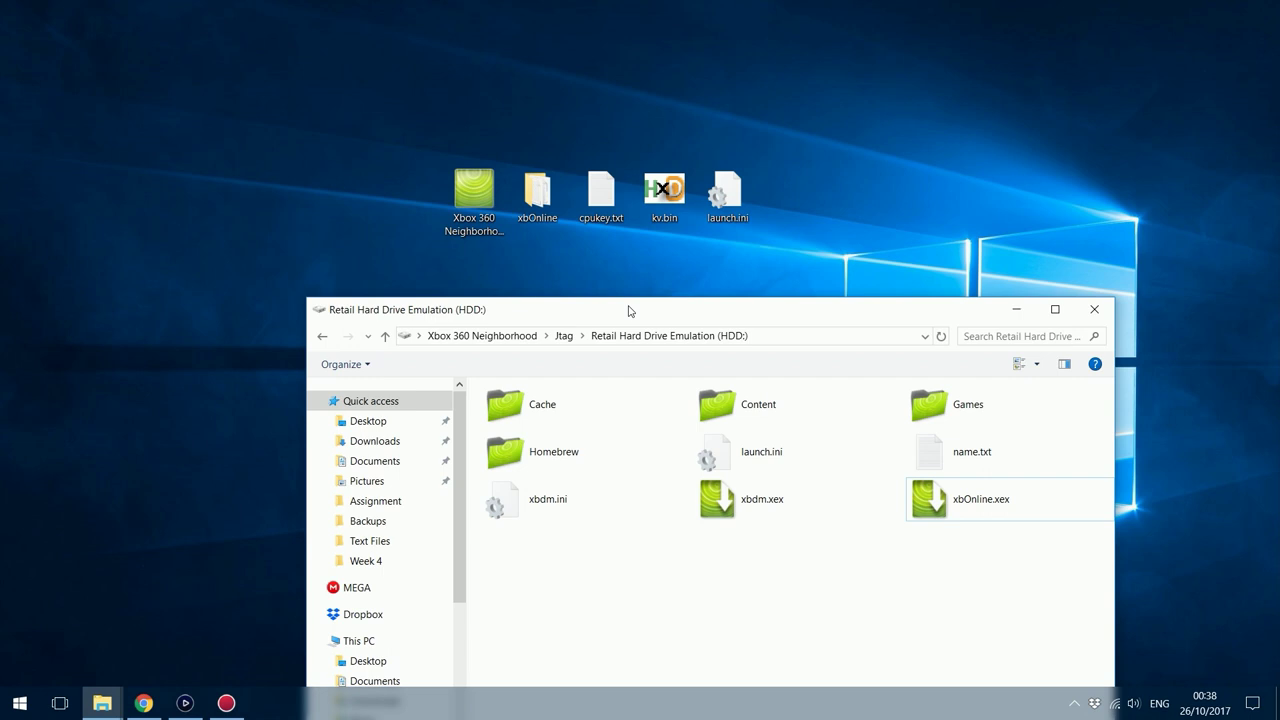
left_click_drag(664, 148, 608, 212)
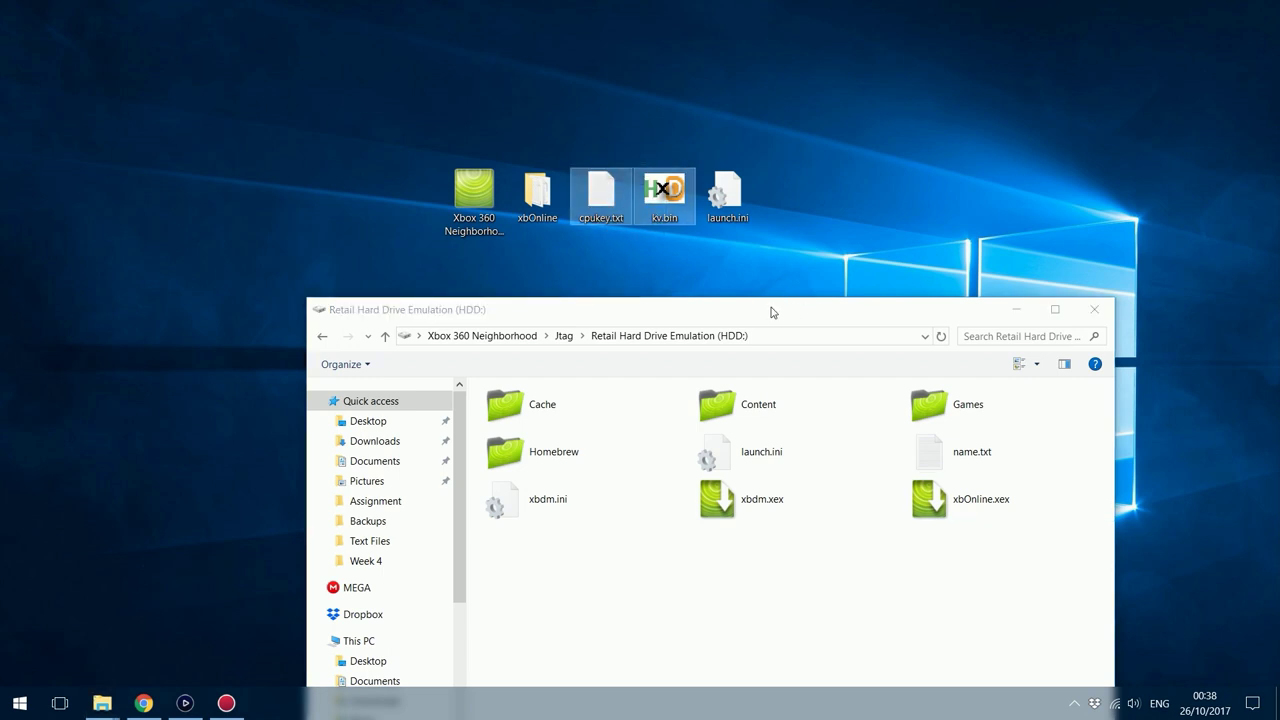
left_click_drag(771, 308, 725, 311)
left_click_drag(665, 198, 868, 615)
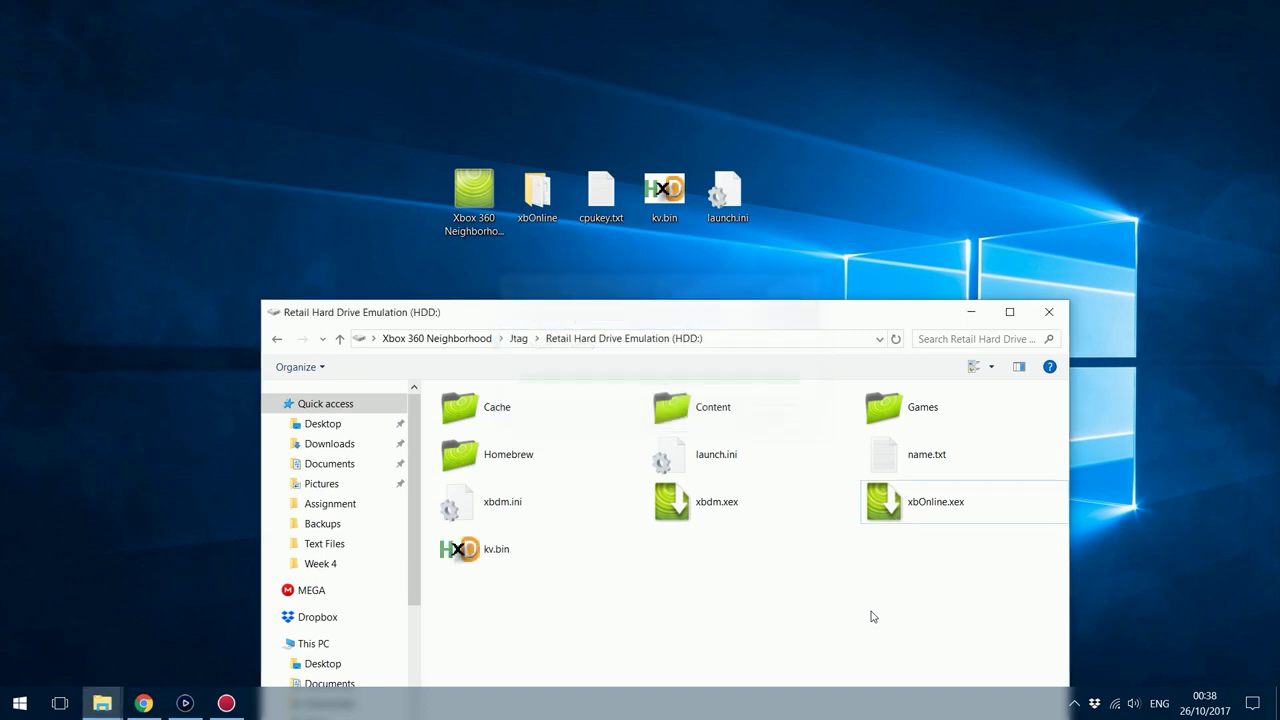
left_click_drag(812, 308, 920, 290)
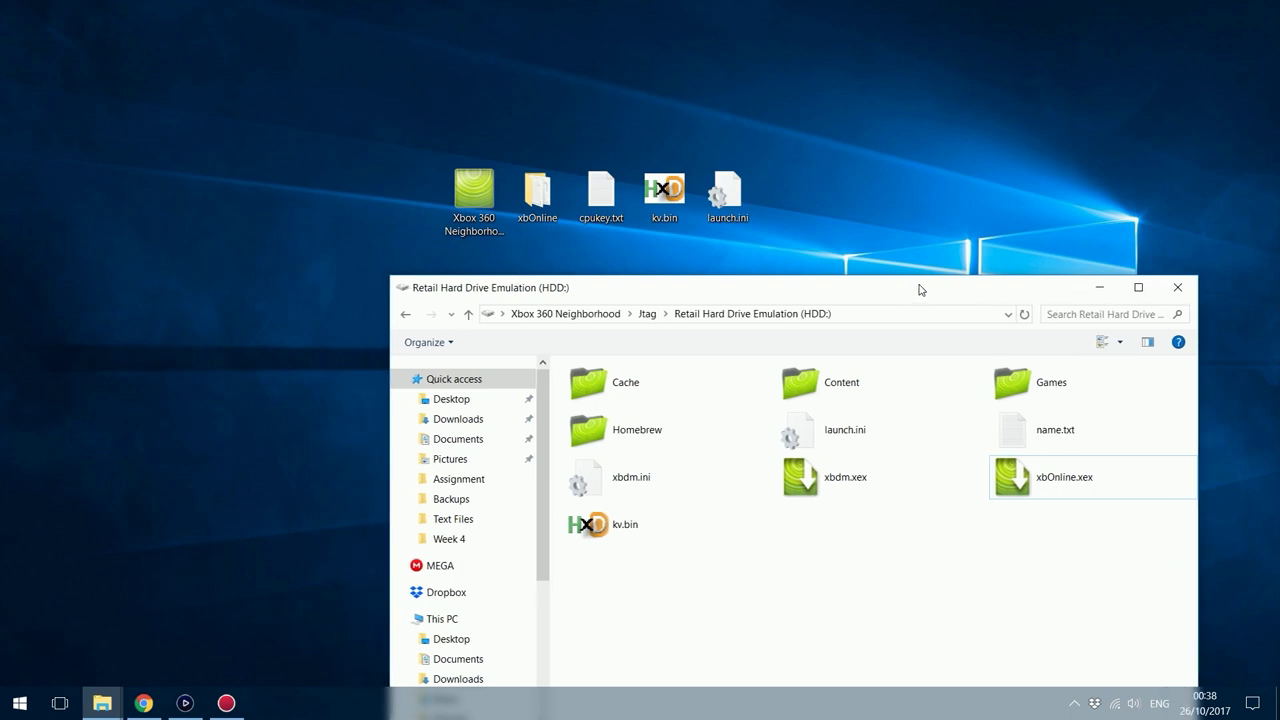
- Open cpukey.txt from the desktop in Notepad, copy the CPU key and close the file
left_click(722, 198)
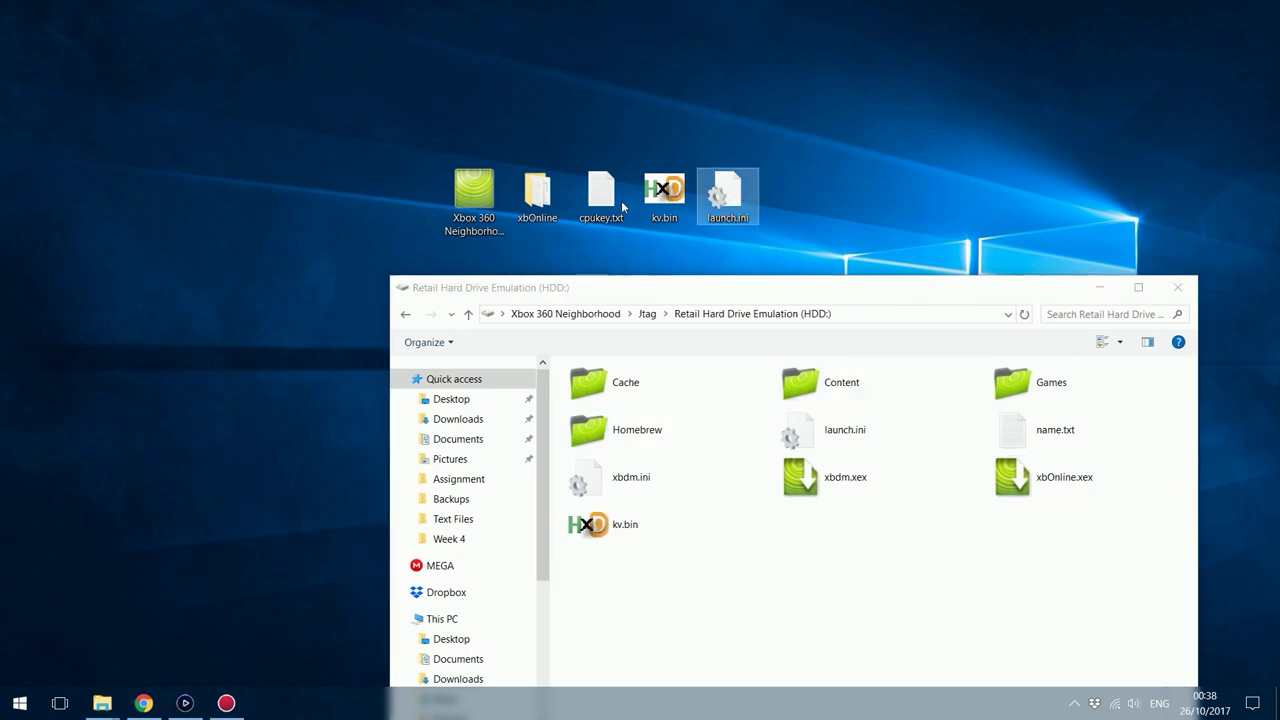
left_click(620, 204)
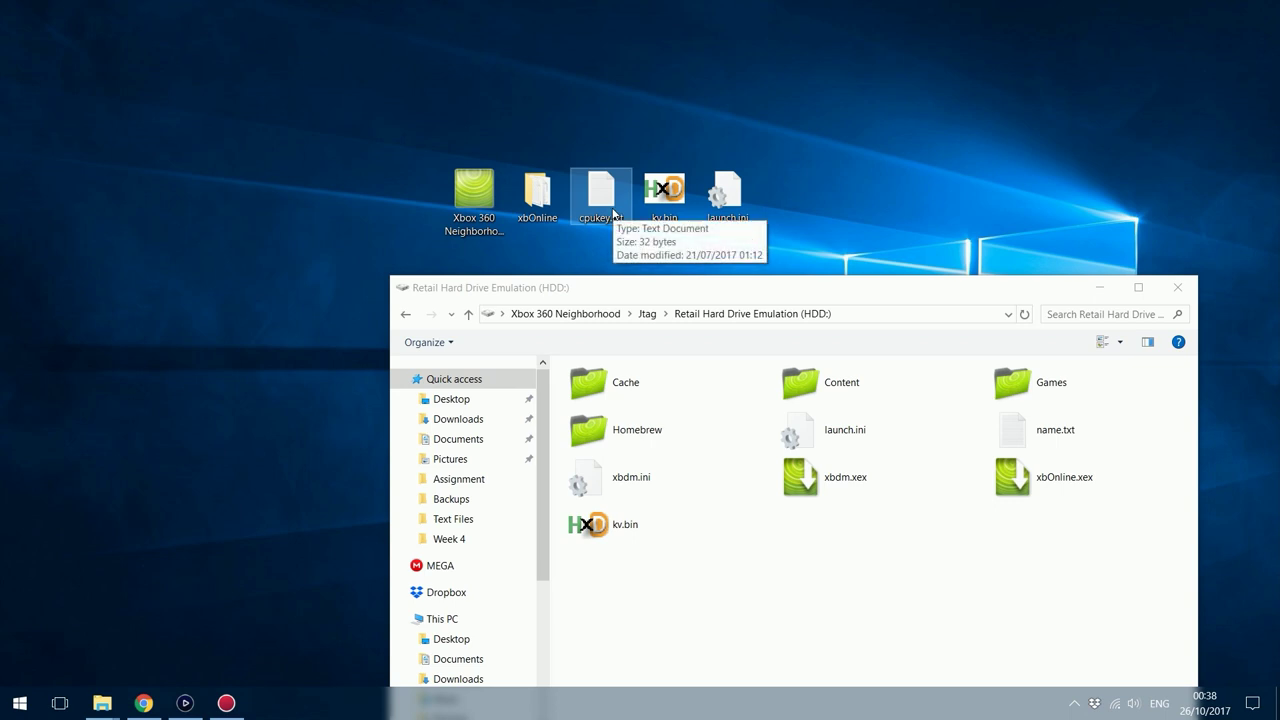
left_click_drag(629, 297, 636, 306)
left_click(606, 200)
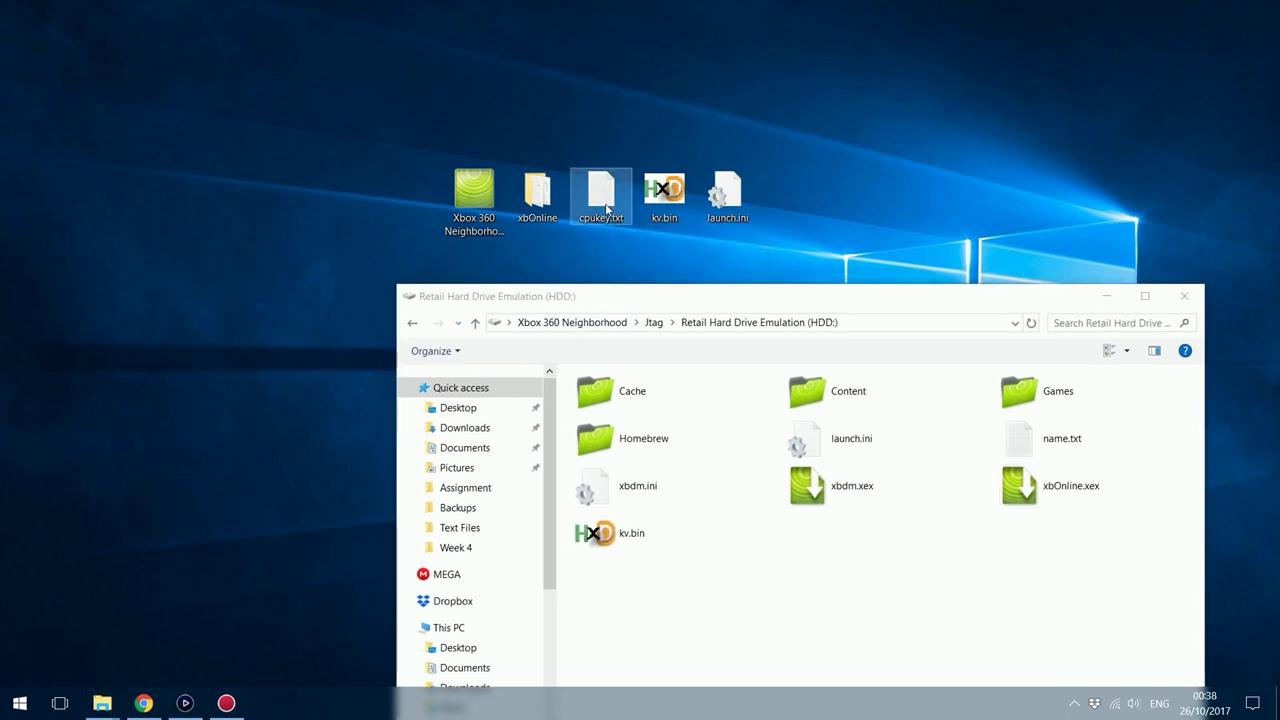
double_click(603, 200)
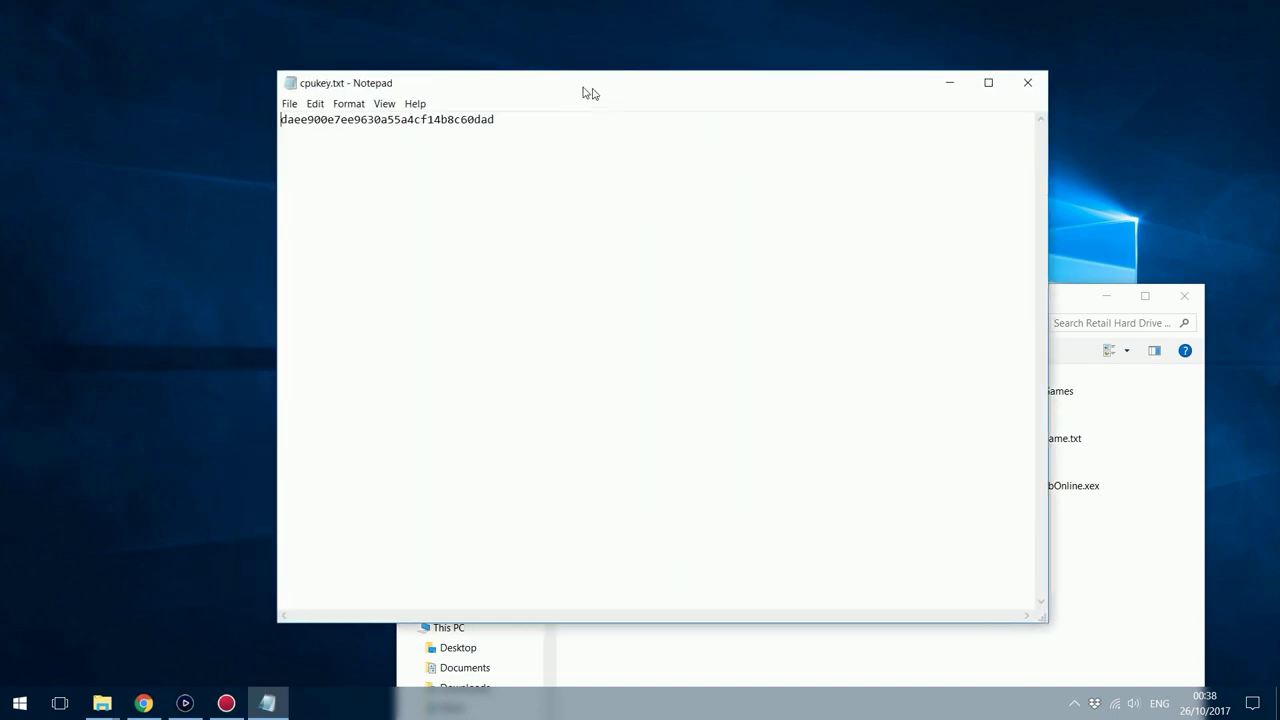
left_click_drag(584, 87, 591, 88)
double_click(362, 120)
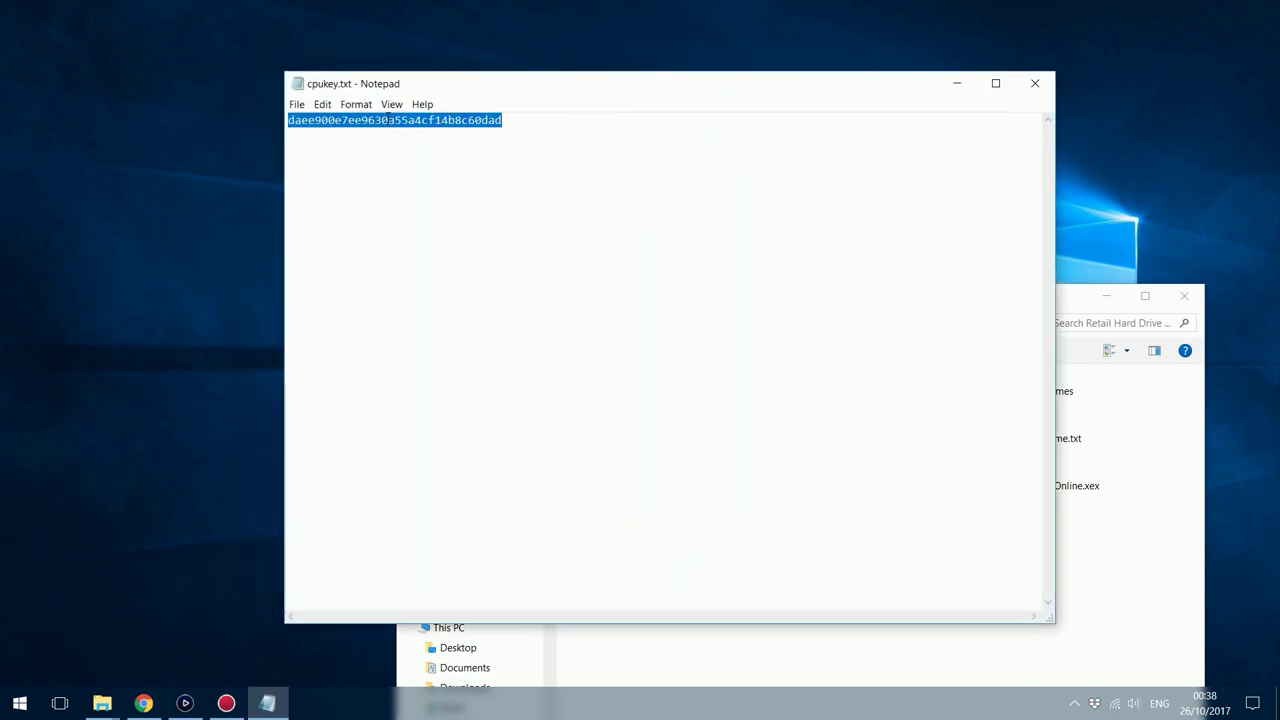
left_click(1035, 83)
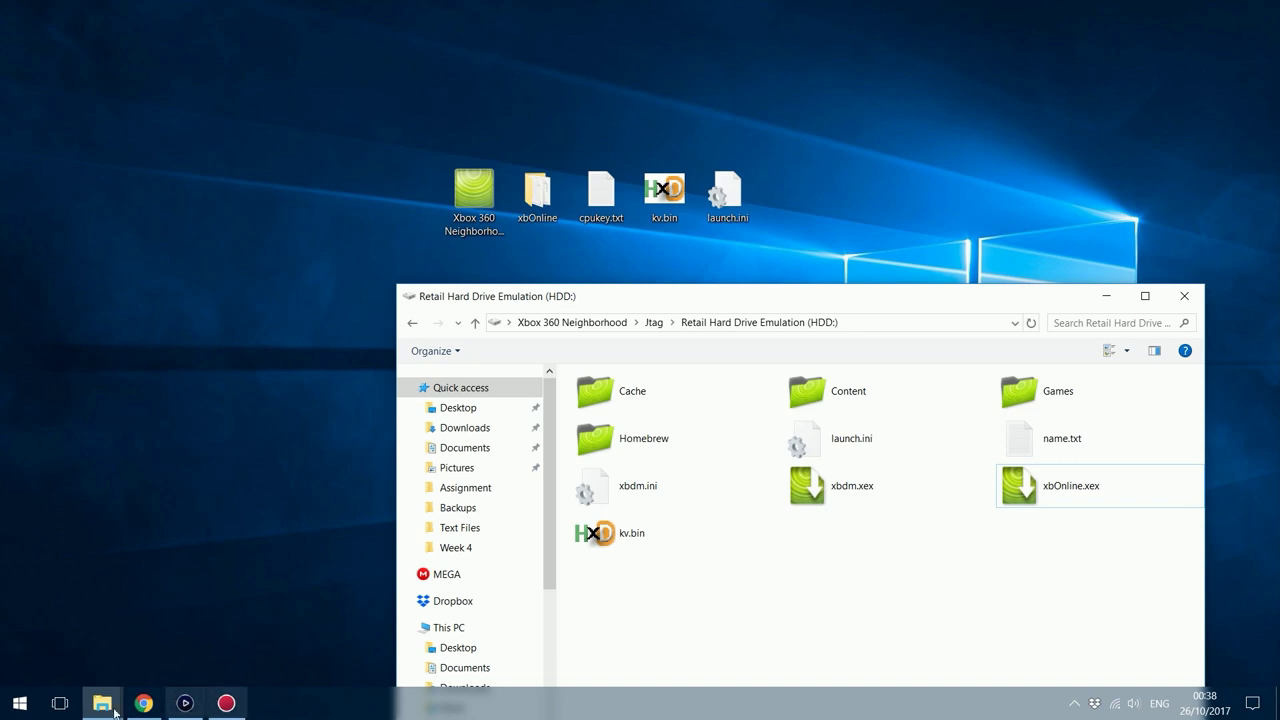
- Launch the HxD hex editor and create a new empty file
left_click(20, 703)
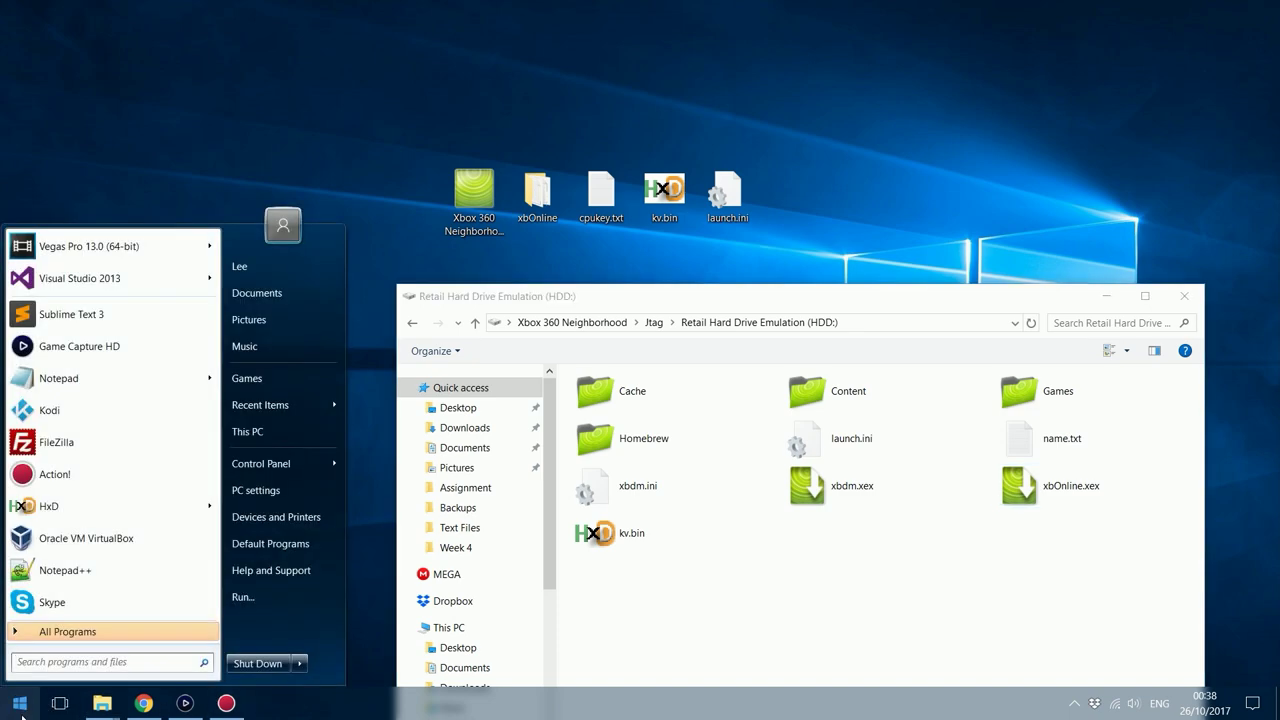
left_click(60, 506)
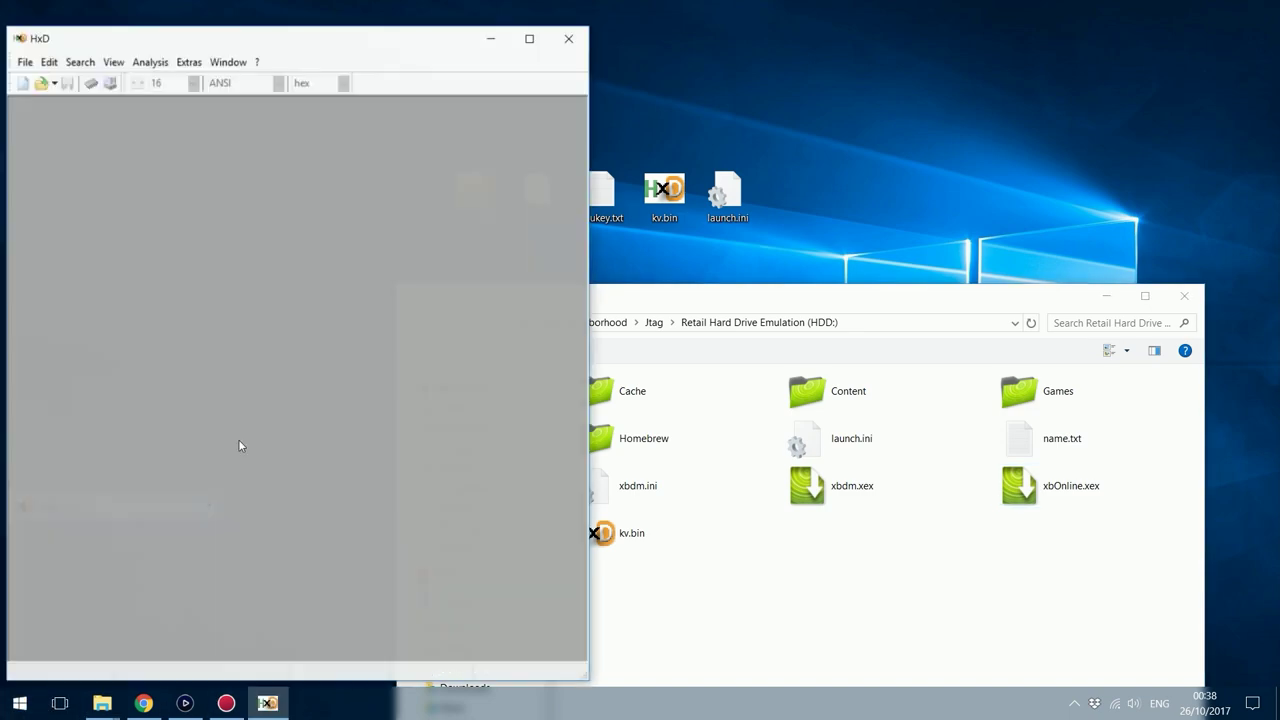
left_click_drag(414, 46, 715, 48)
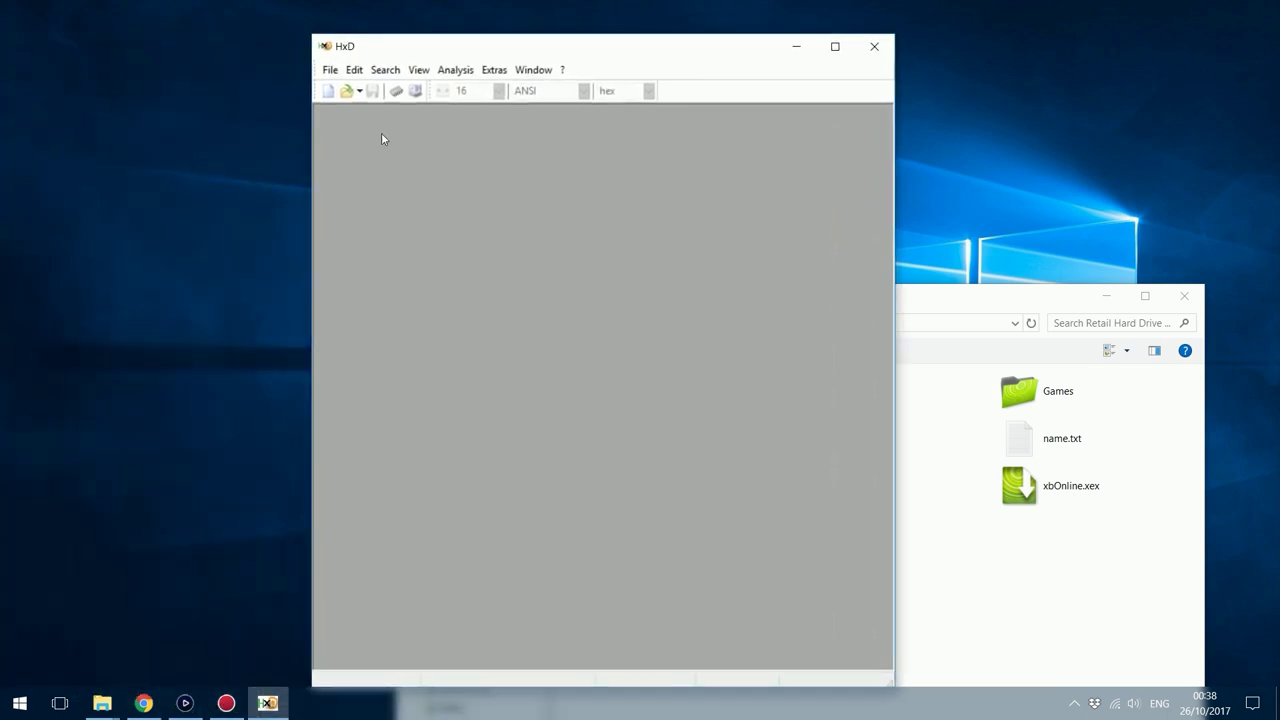
left_click(327, 91)
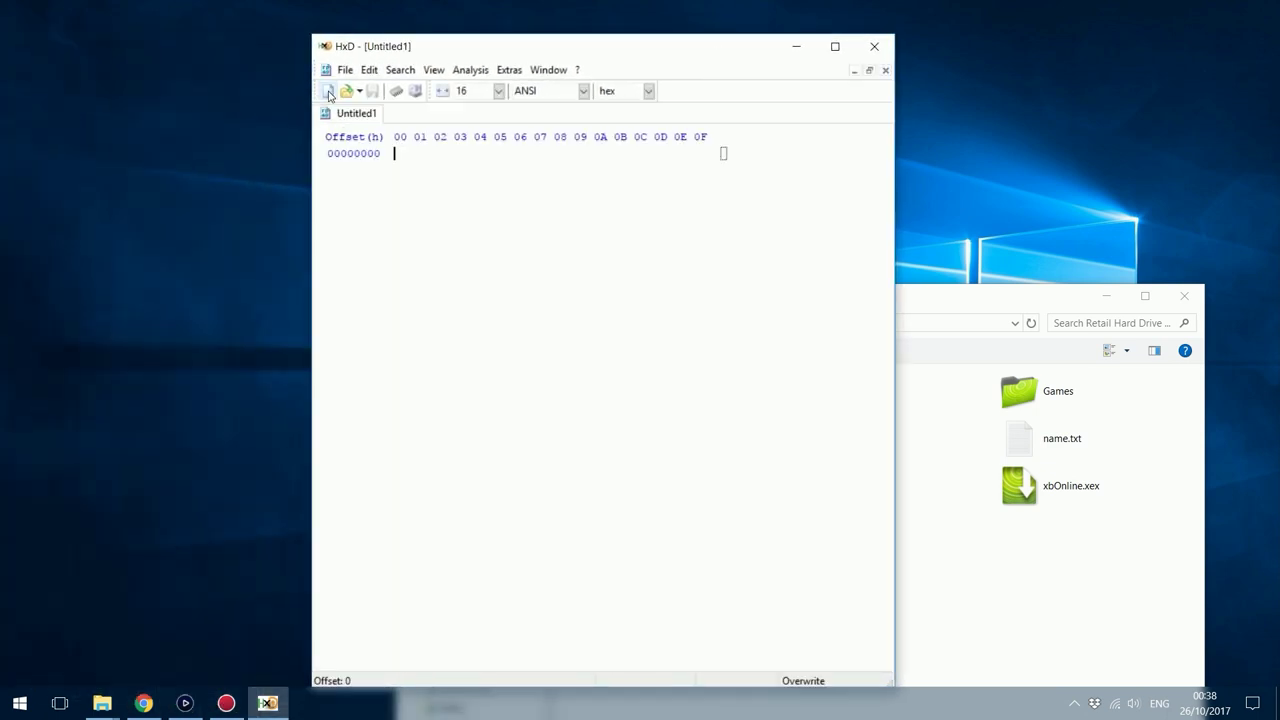
left_click(345, 70)
left_click(560, 160)
- Insert the copied CPU key as hex bytes at offset 0 of the new file and check both columns
right_click(395, 153)
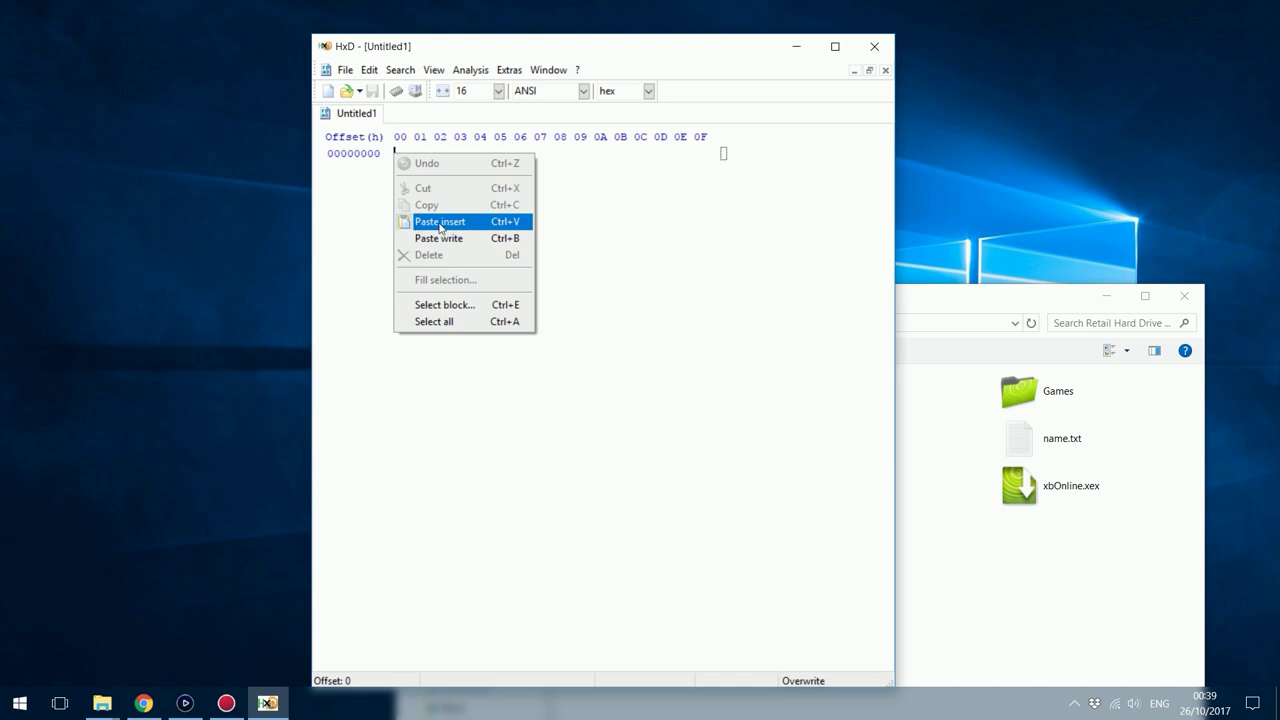
left_click(439, 221)
left_click_drag(396, 153, 830, 155)
left_click(736, 153)
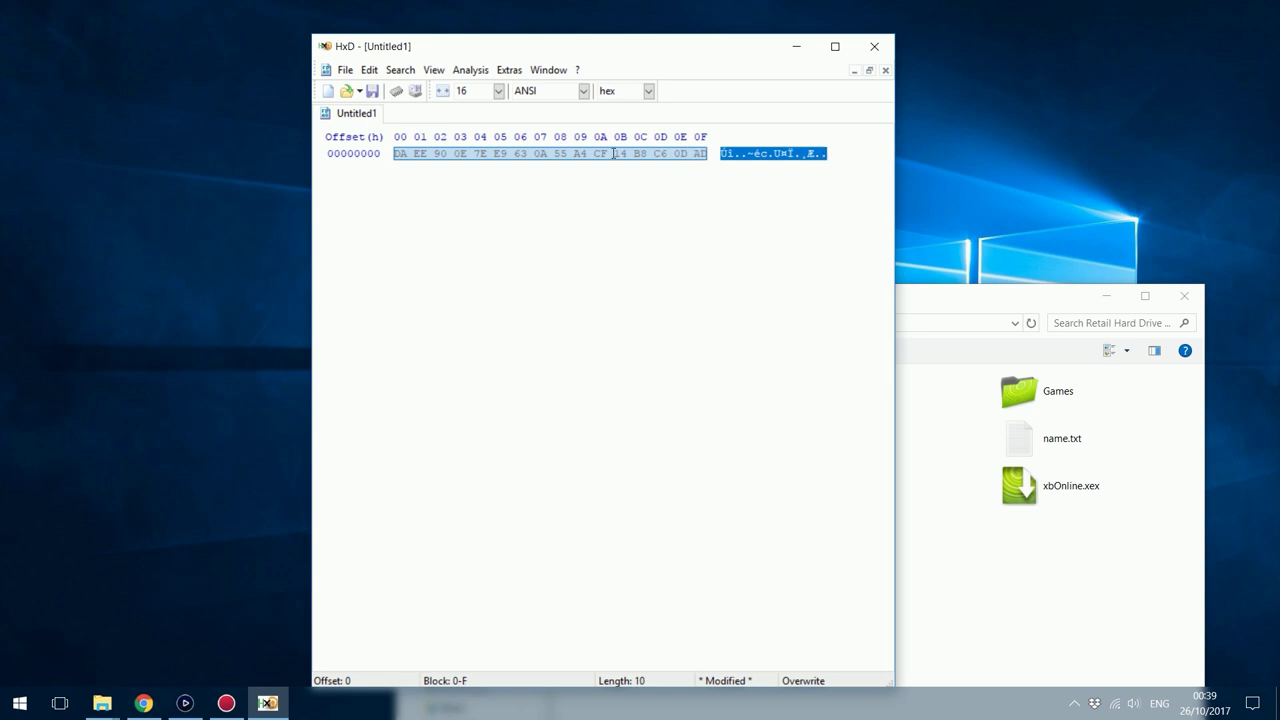
left_click_drag(388, 153, 714, 155)
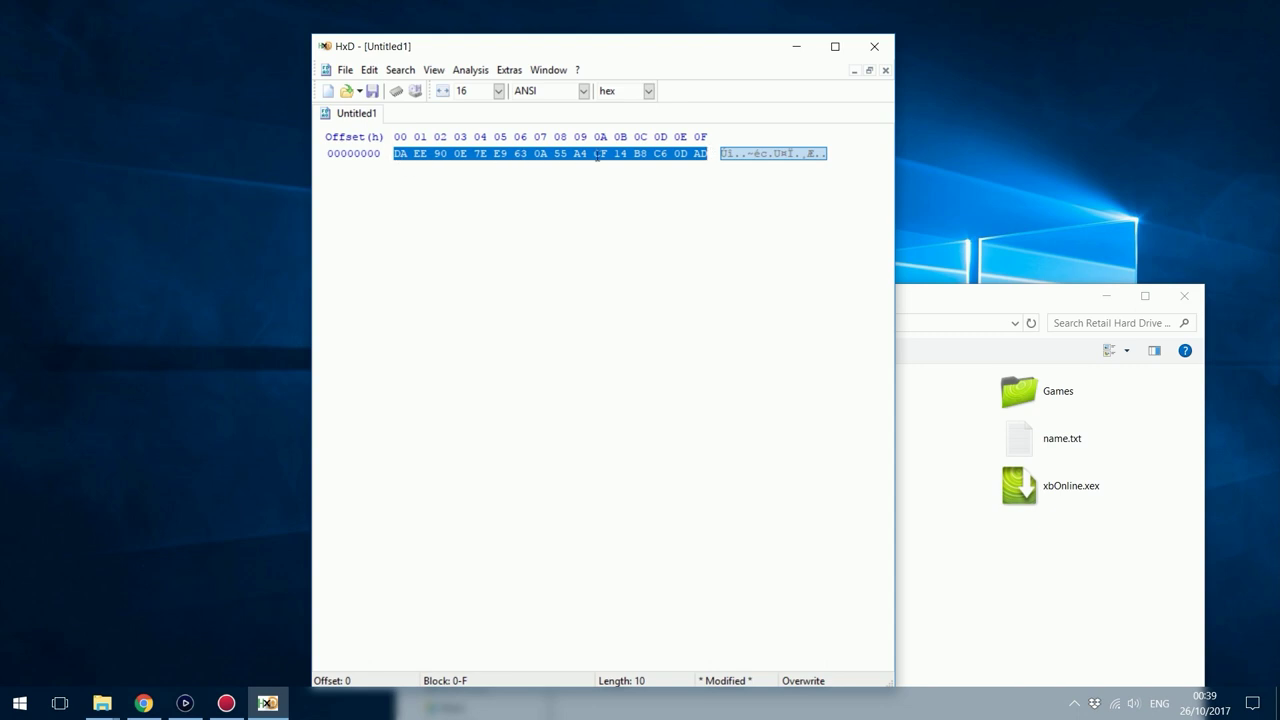
left_click(500, 155)
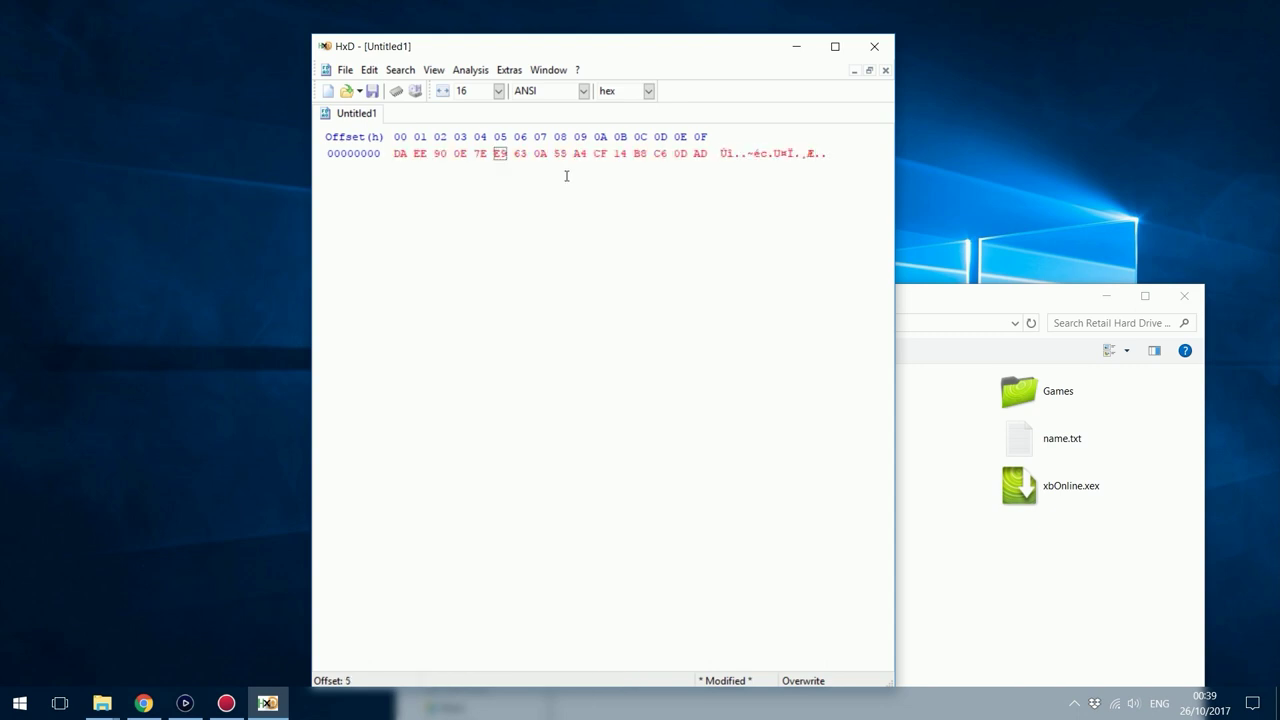
- Save the new hex file to the desktop as CPUKey.bin with the file type set to all files
left_click(345, 70)
left_click(365, 155)
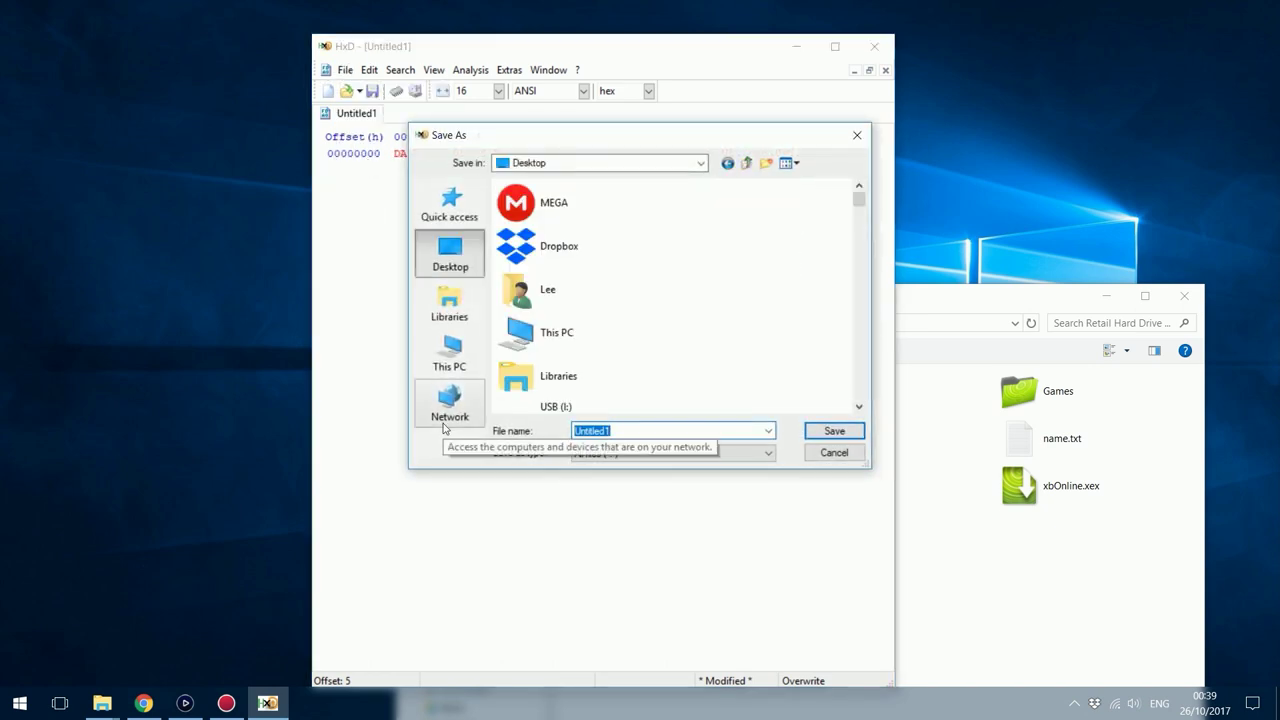
type("CPUK")
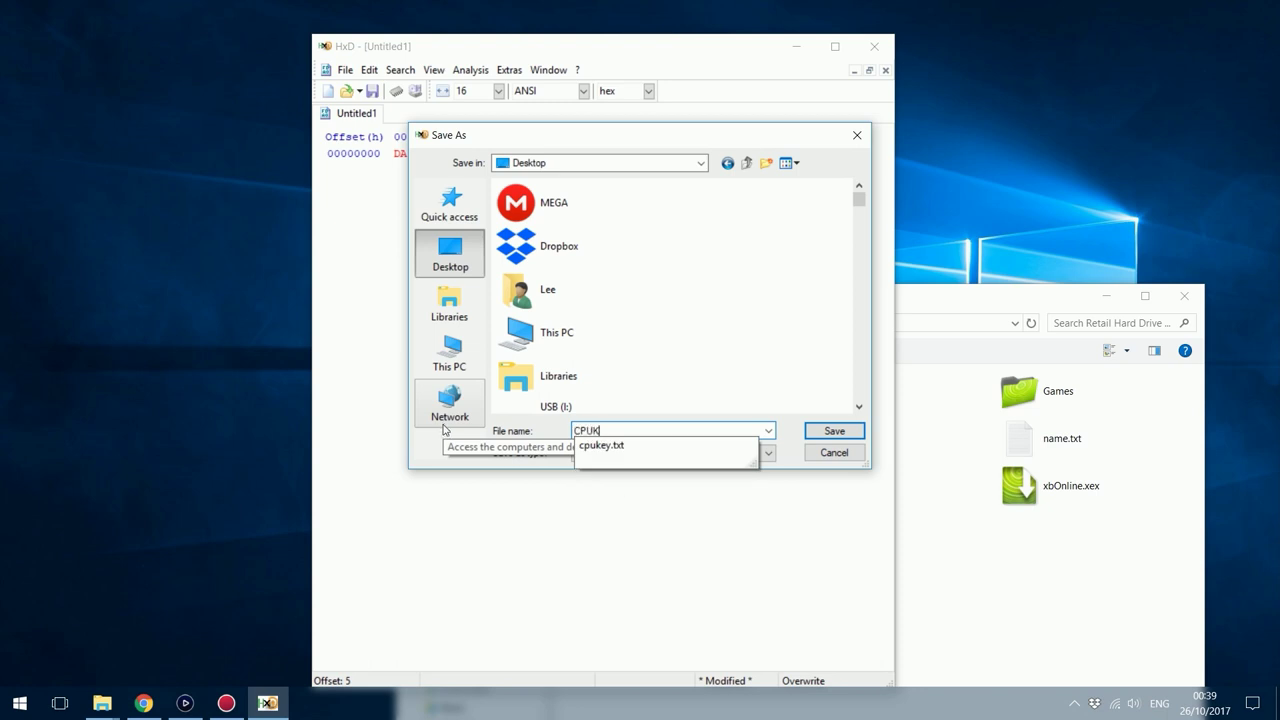
type("ey.bin")
double_click(577, 431)
key("End")
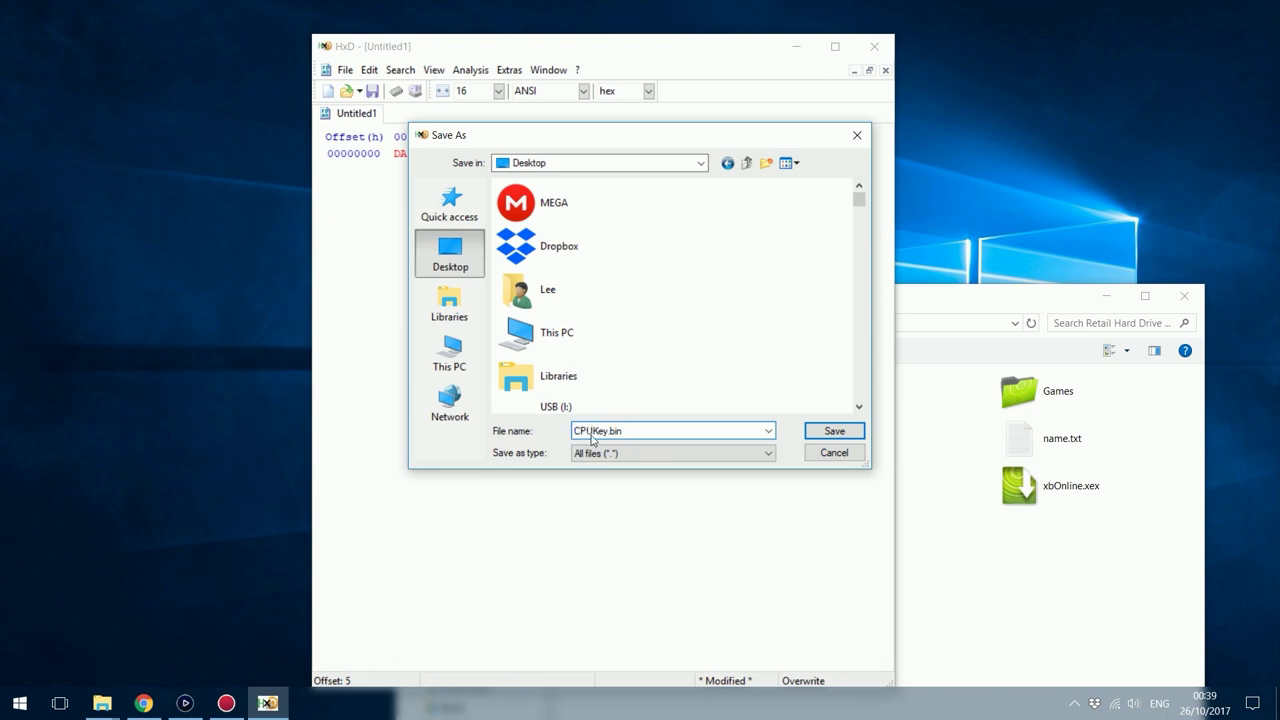
left_click_drag(593, 431, 600, 431)
left_click(601, 431)
key("Tab")
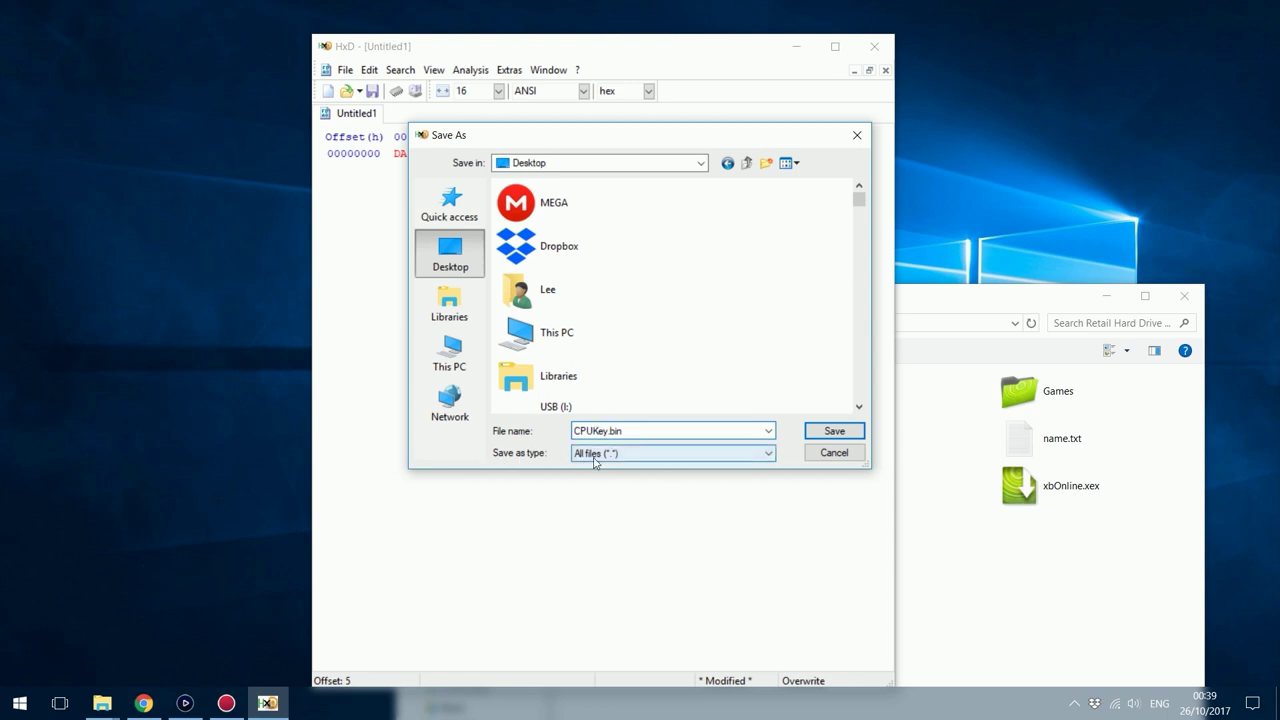
left_click(851, 437)
left_click(851, 437)
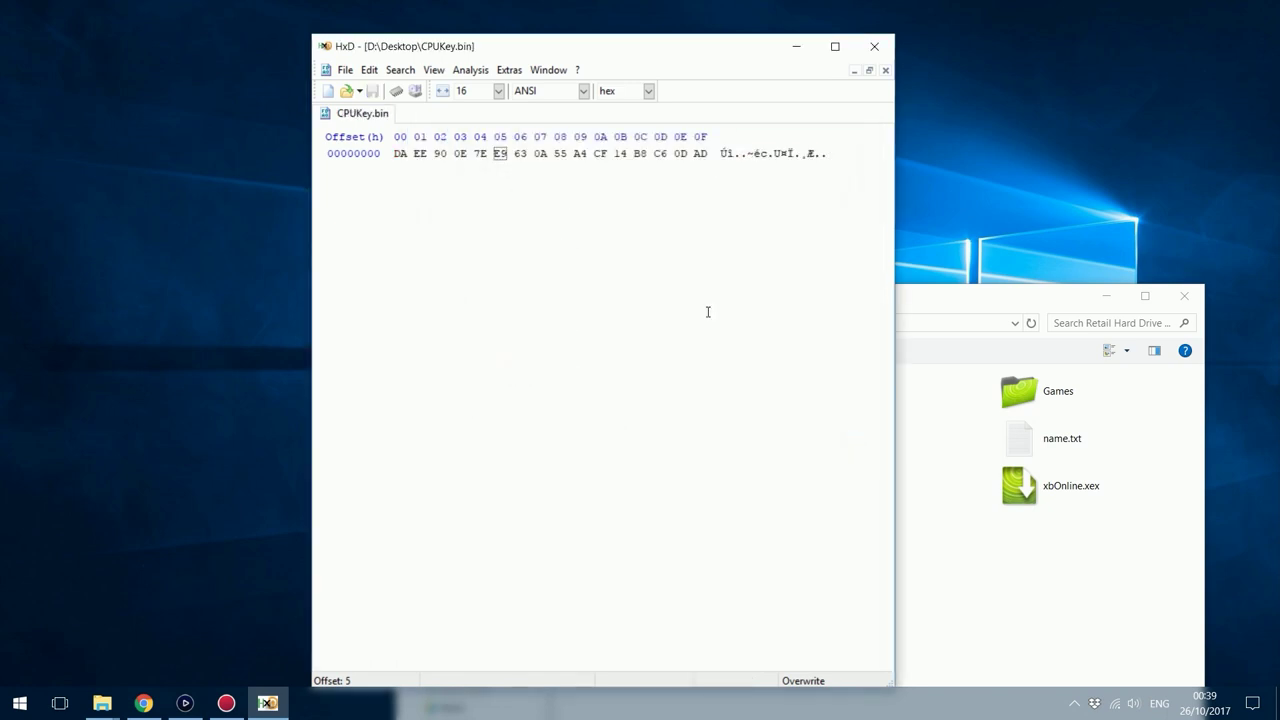
- Close HxD and copy CPUKey.bin from the desktop to the console's HDD root
left_click_drag(755, 50, 758, 140)
left_click(878, 136)
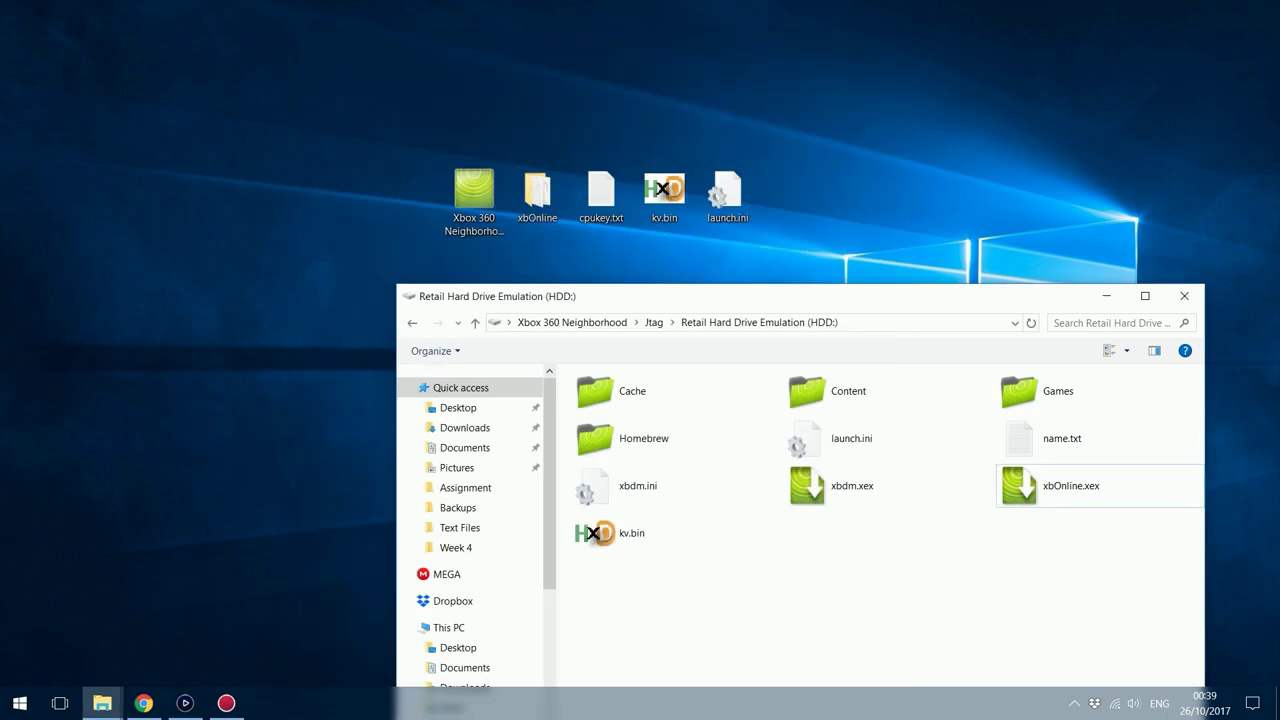
left_click_drag(30, 28, 905, 578)
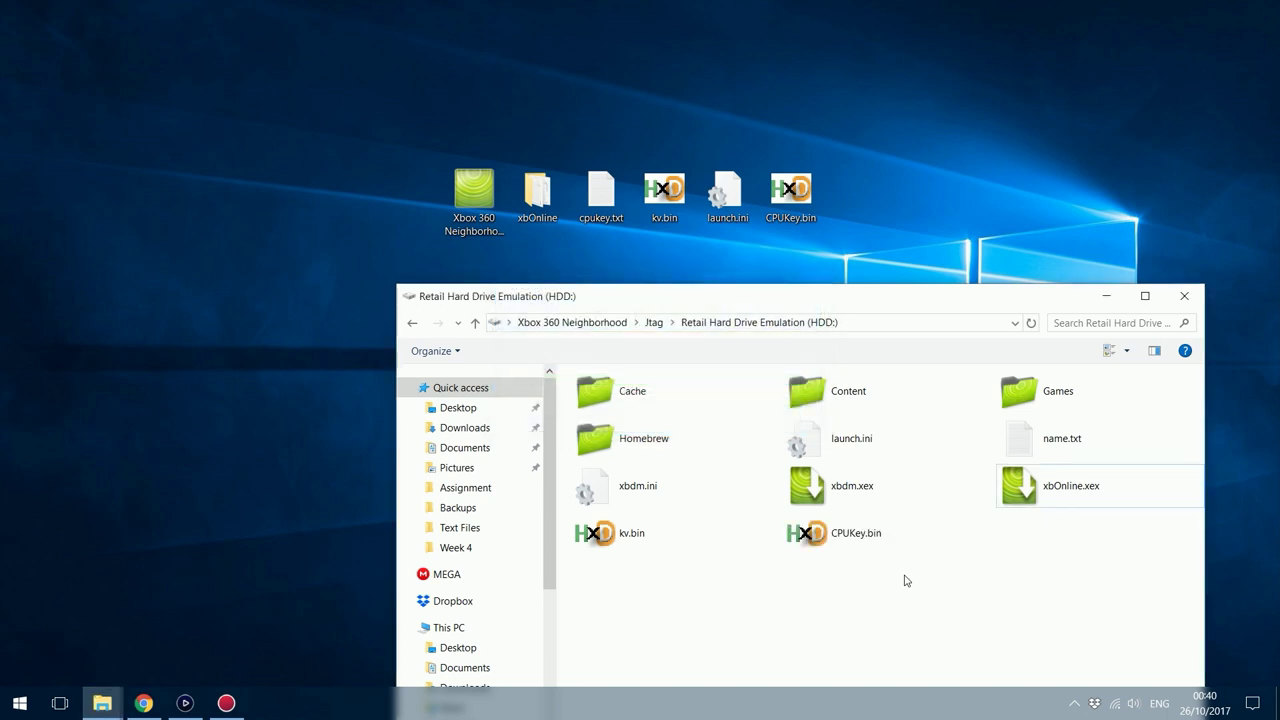
left_click(901, 552)
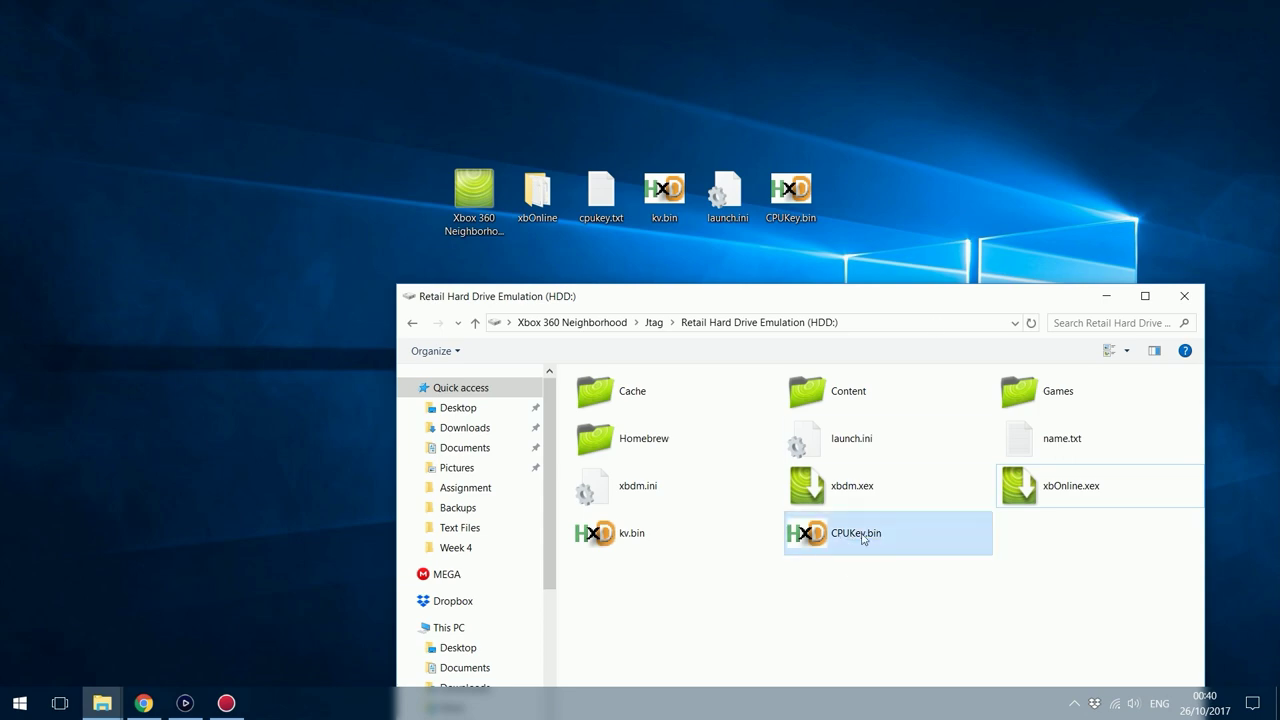
- Check that both kv.bin and CPUKey.bin are in the console's HDD root, and close the folder window
left_click_drag(905, 295, 787, 147)
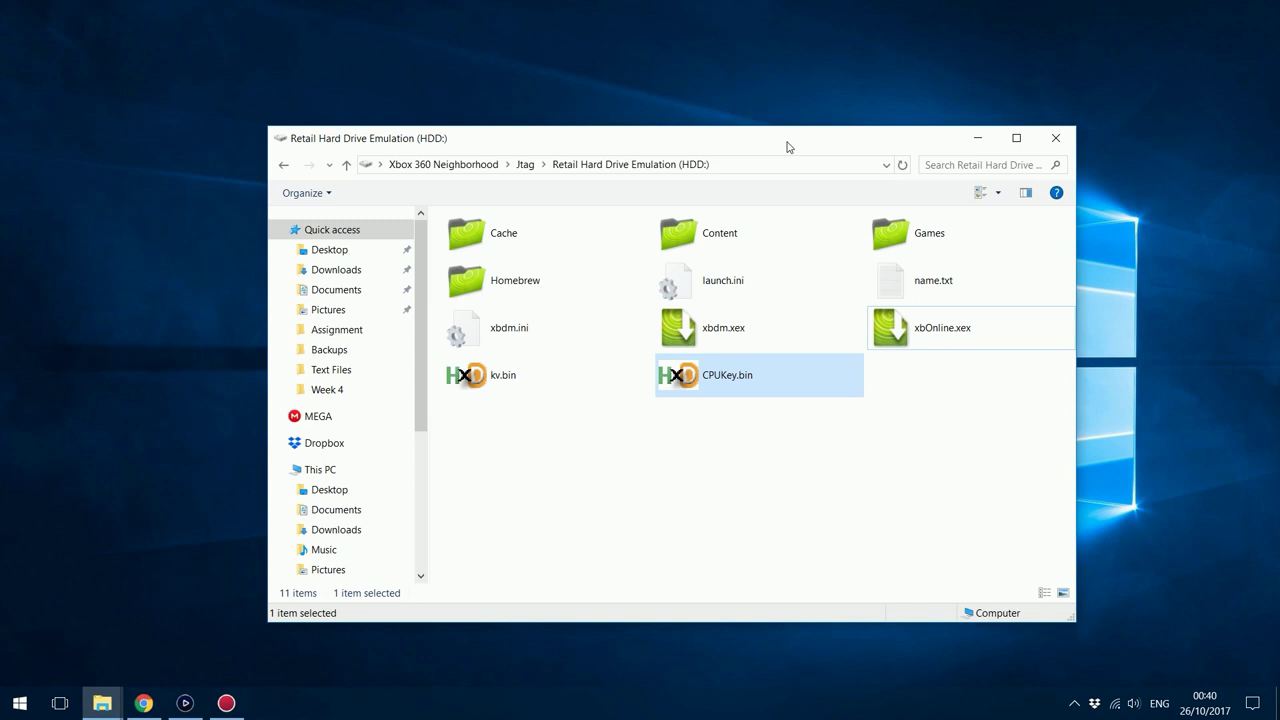
left_click_drag(517, 446, 840, 380)
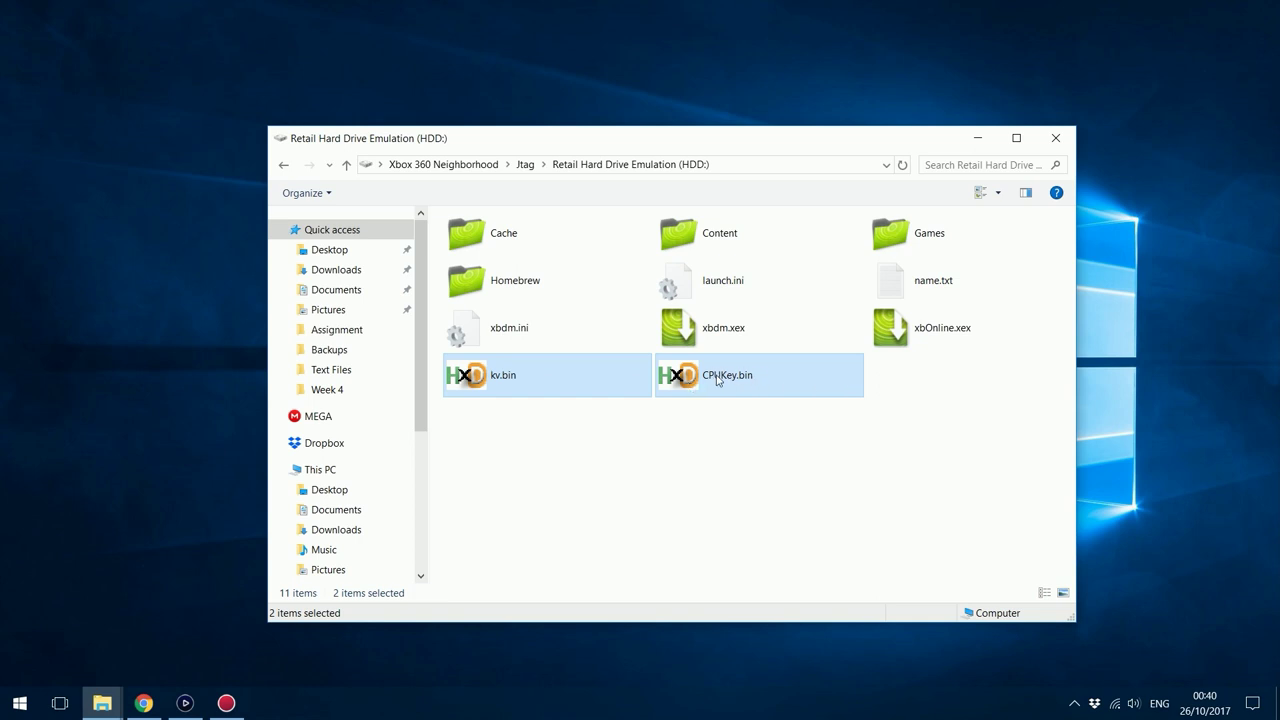
left_click_drag(794, 426, 730, 378)
left_click(505, 380)
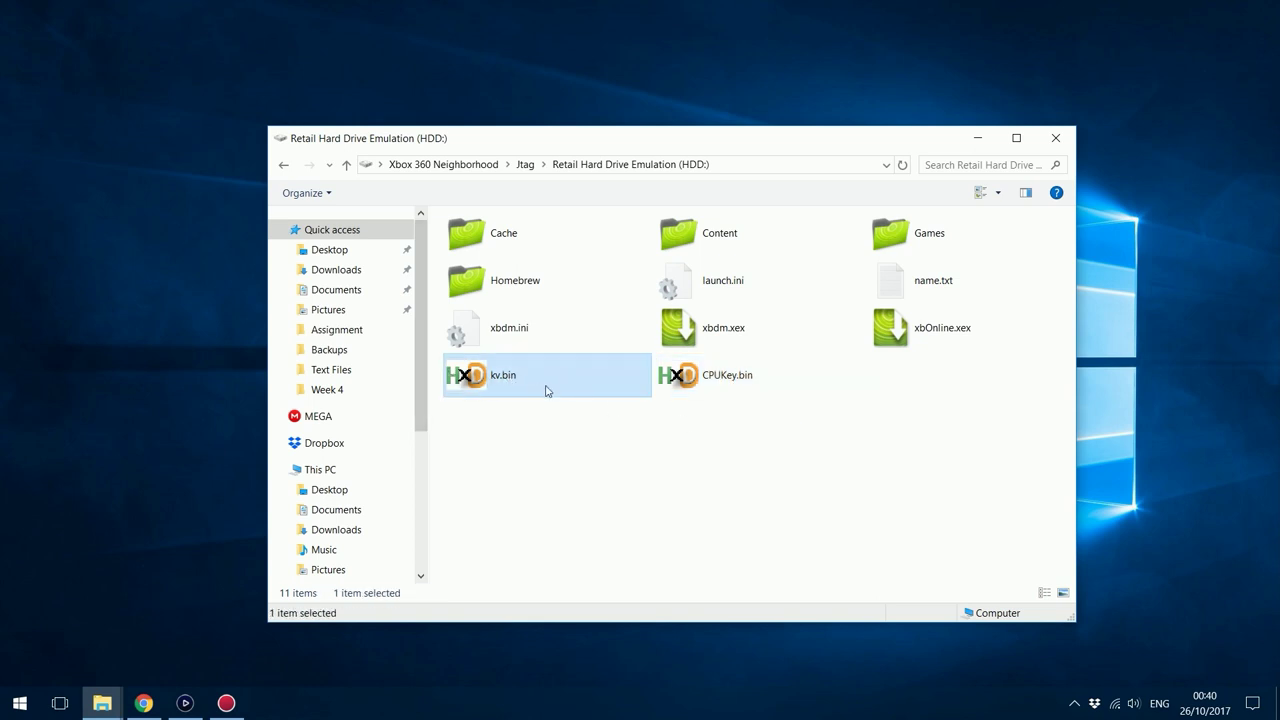
left_click(728, 390)
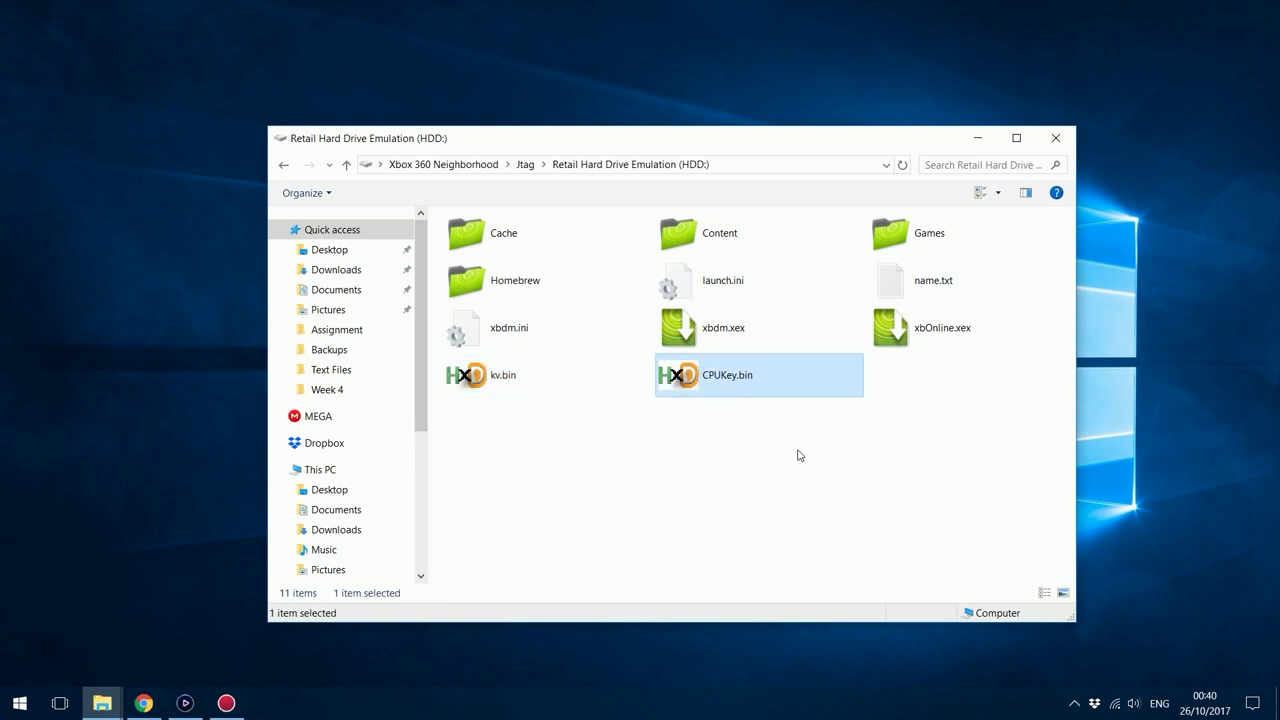
left_click(743, 454)
key("shift+Left")
left_click(843, 477)
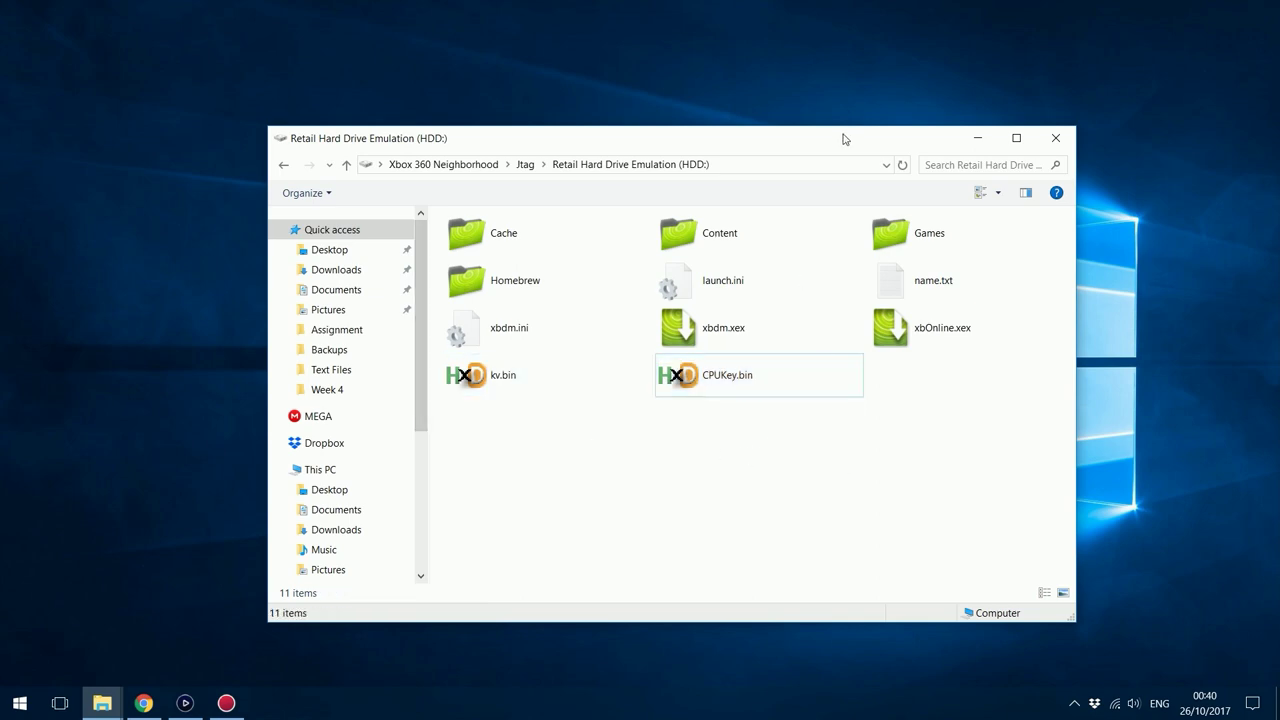
mouse_move(847, 140)
left_mouse_down()
mouse_move(768, 154)
mouse_move(866, 149)
left_mouse_up()
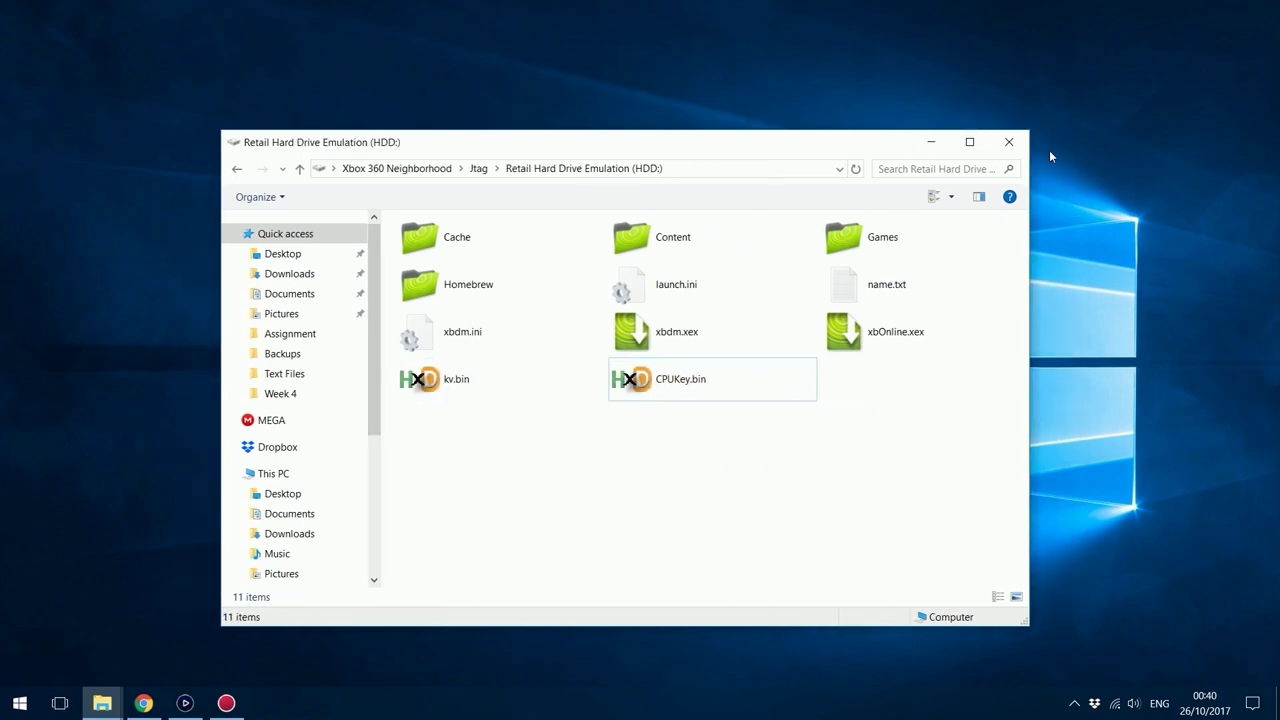
left_click(1021, 146)
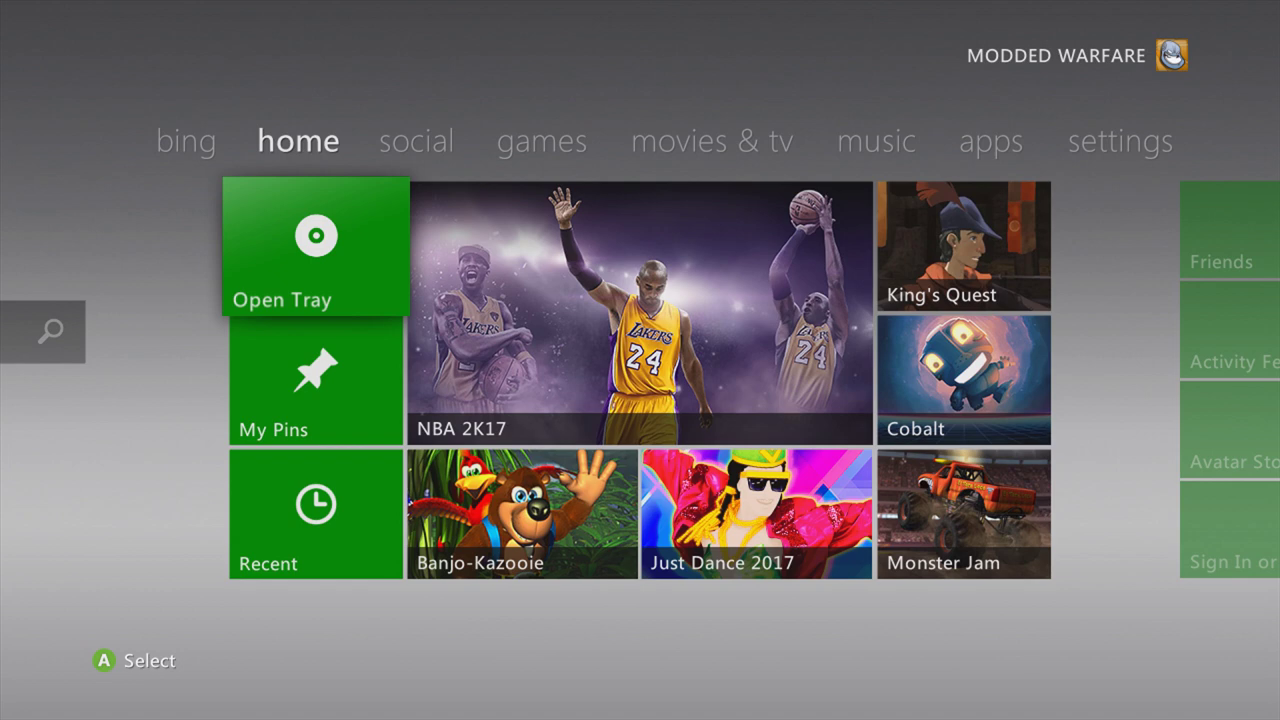
key("Right")
key("Down")
key("Right")
key("Left")
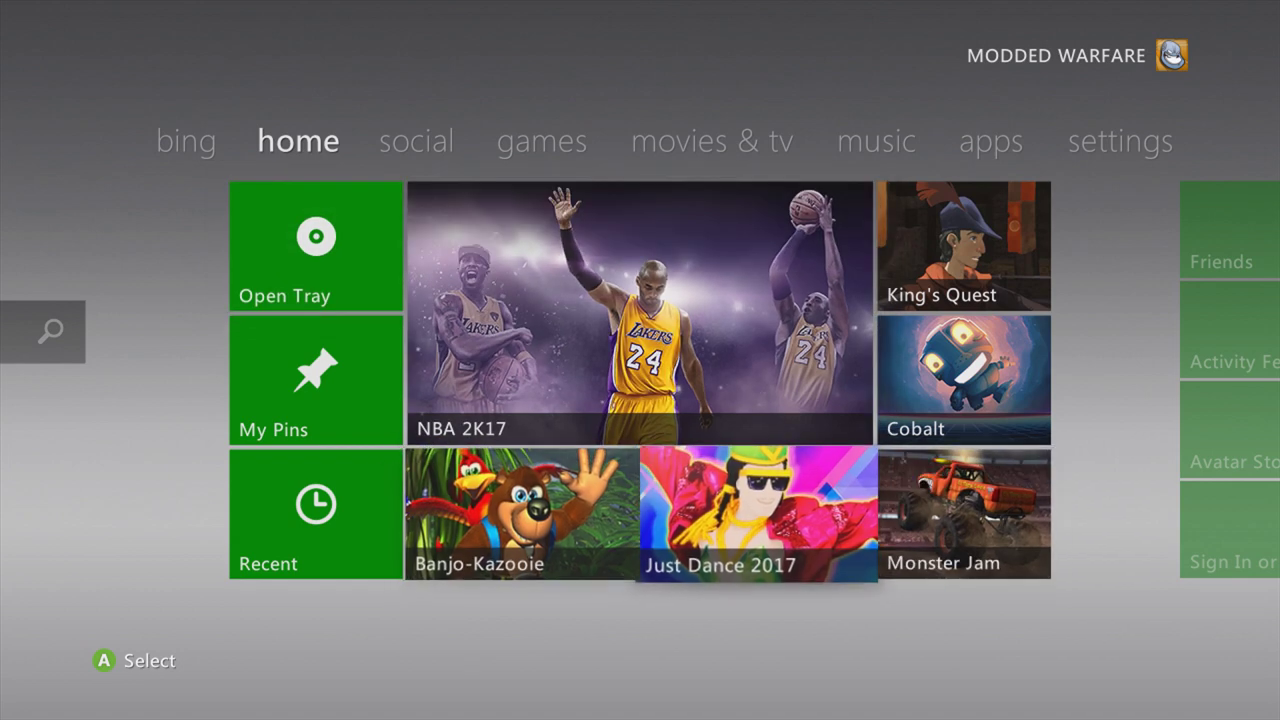
key("Left")
key("Up")
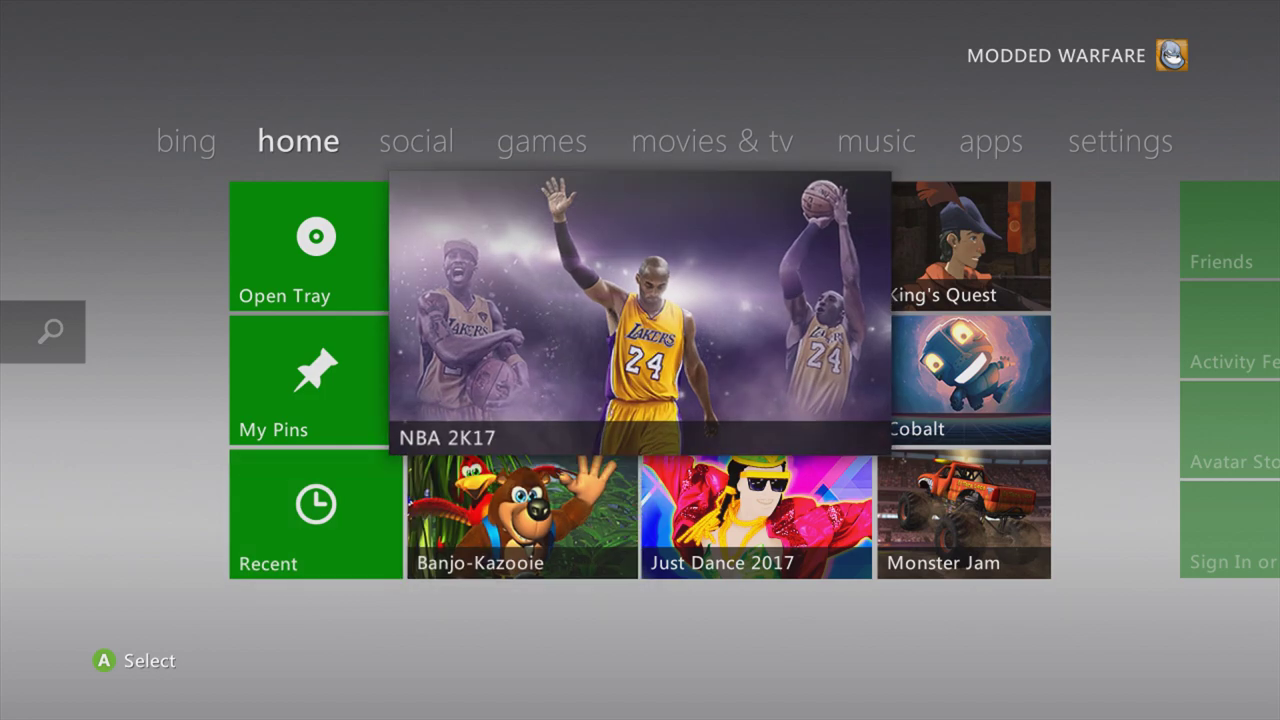
key("Page_Down")
key("Page_Up")
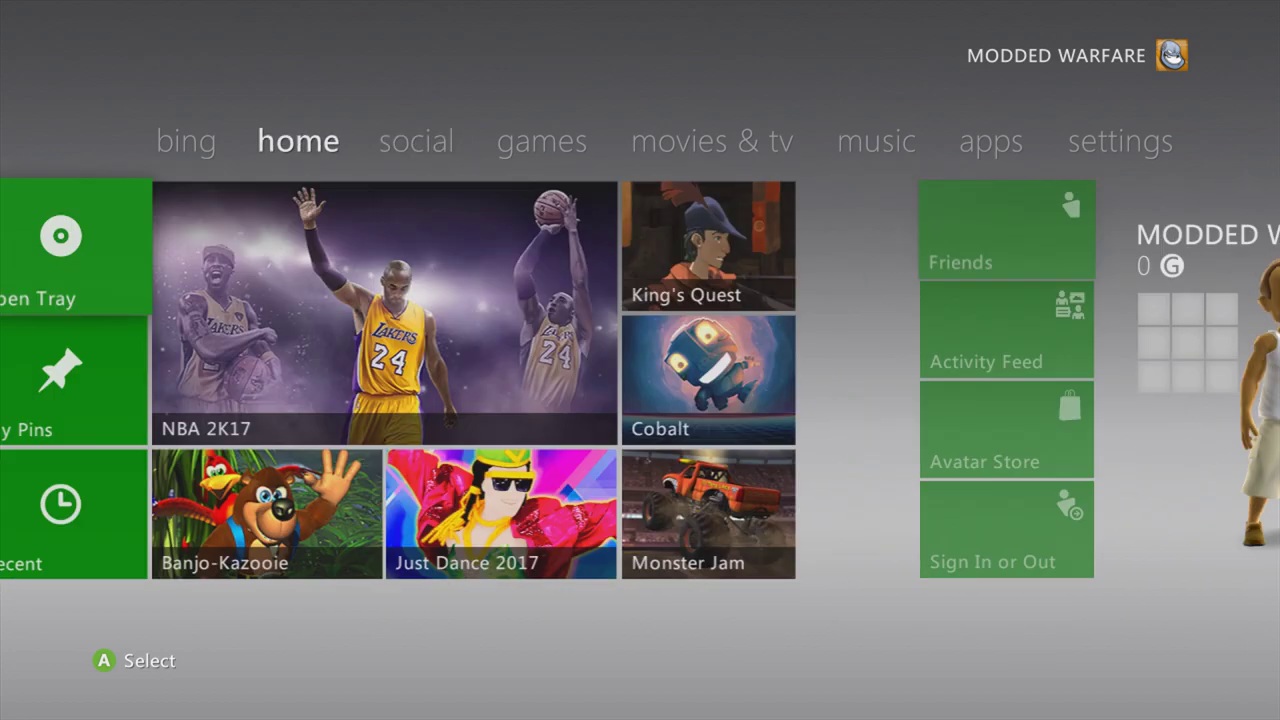
key("Page_Down")
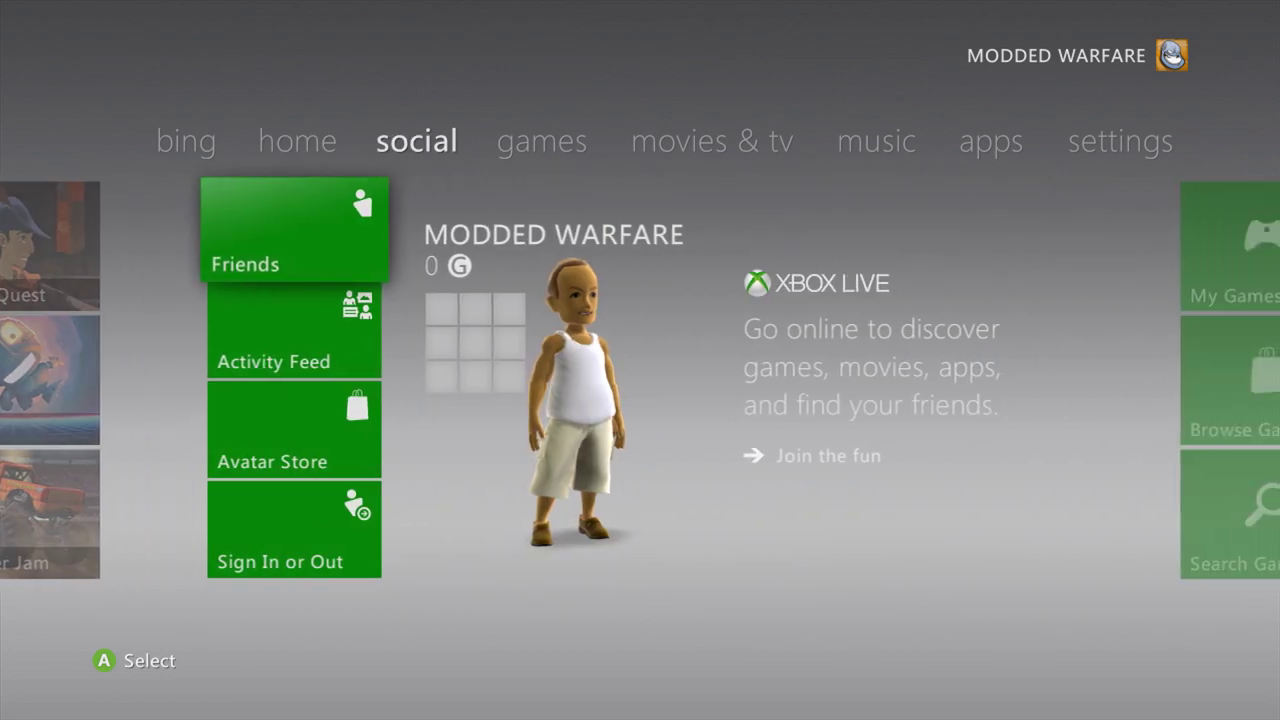
key("Page_Down")
key("Page_Up")
key("Page_Up")
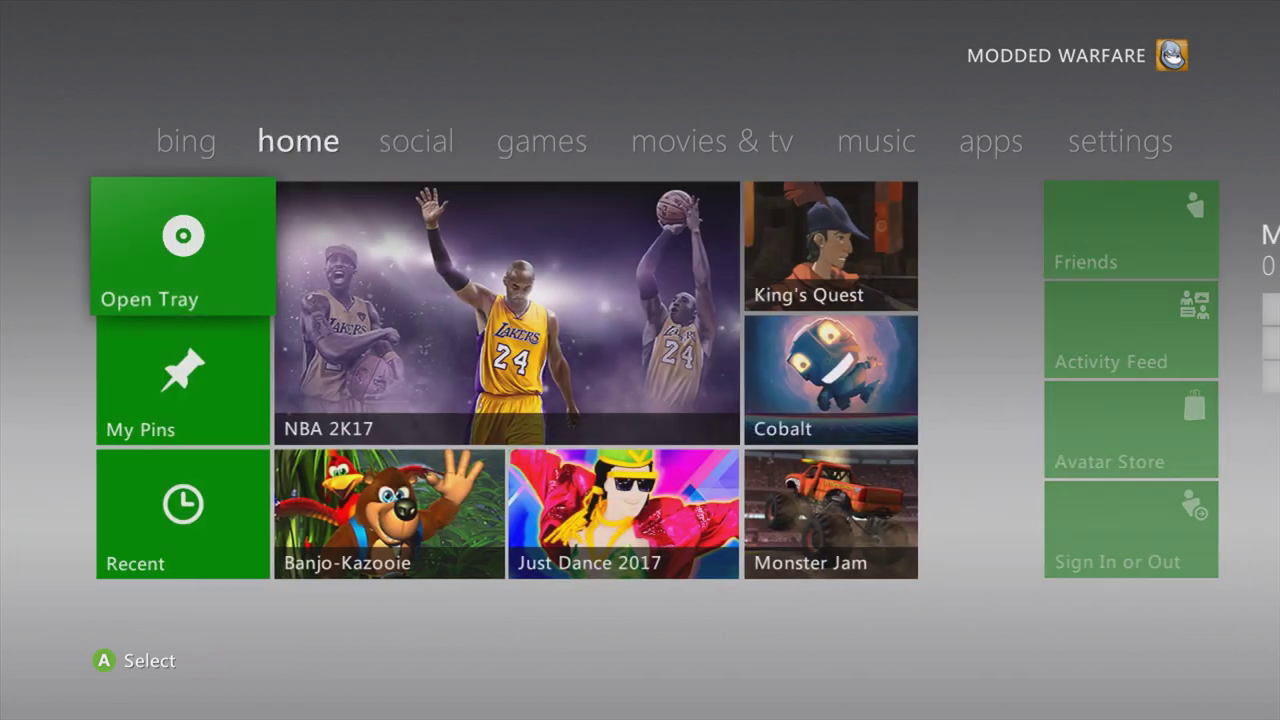